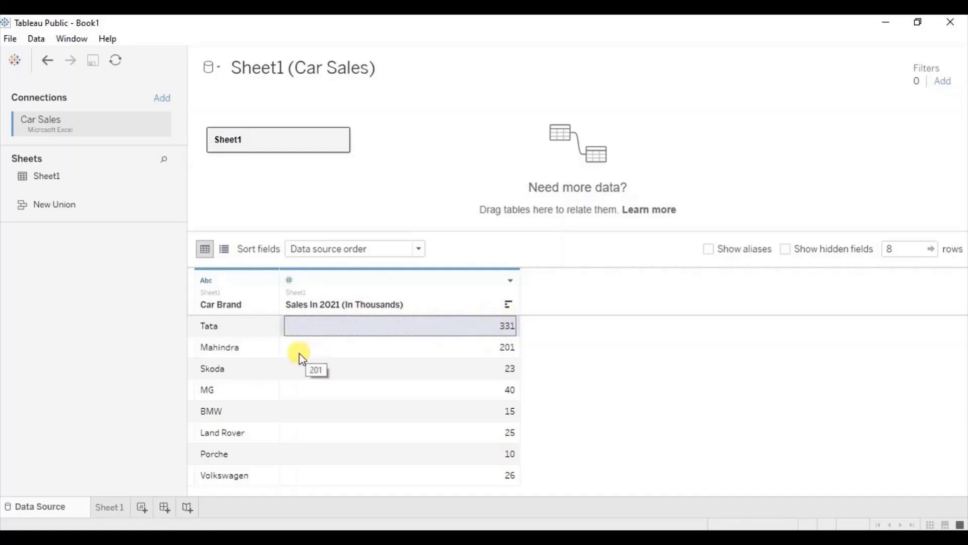
{"action": "left_click", "coordinate": [218, 389]}
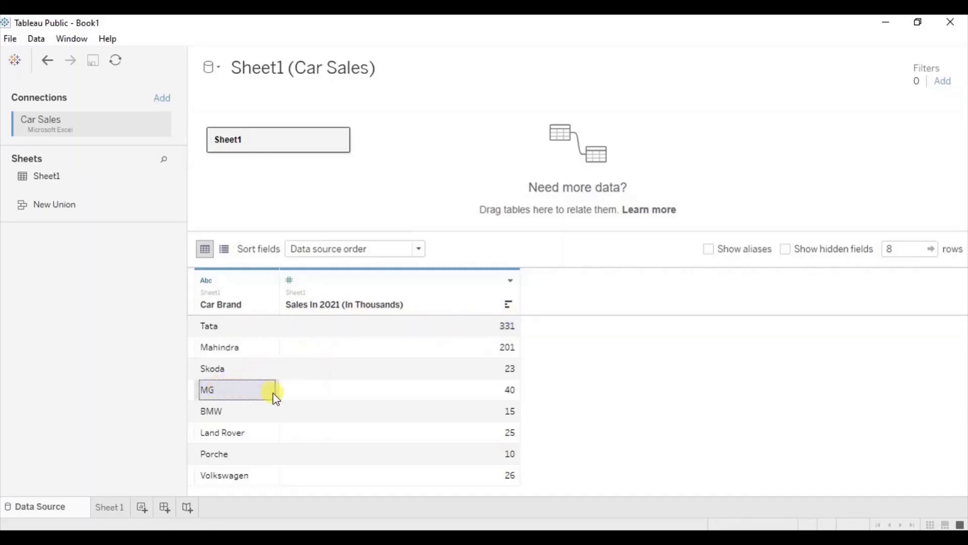
{"action": "left_click", "coordinate": [389, 393]}
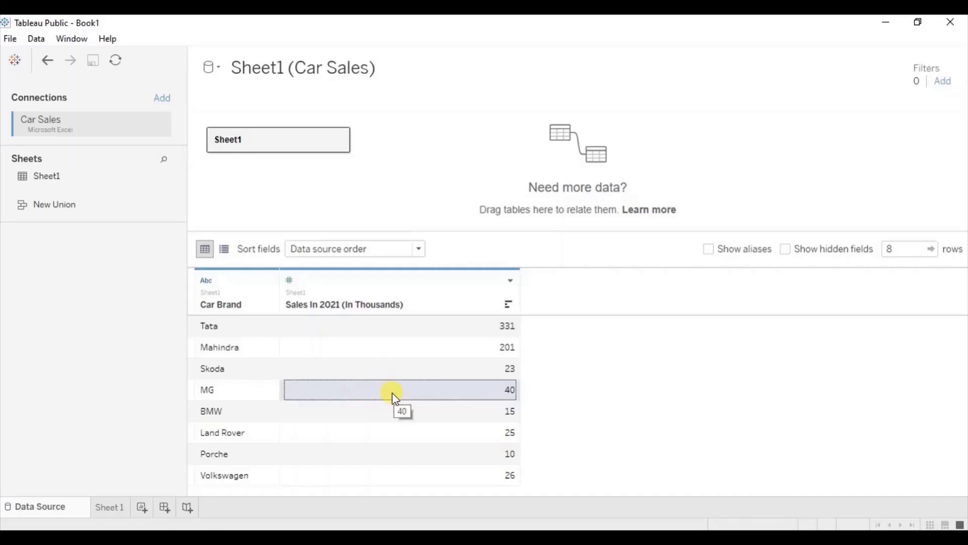
On Sheet 1, build a bar chart with Car Brand as columns and Sales In 2021 (In Thousands) as rows.
{"action": "left_click", "coordinate": [110, 510]}
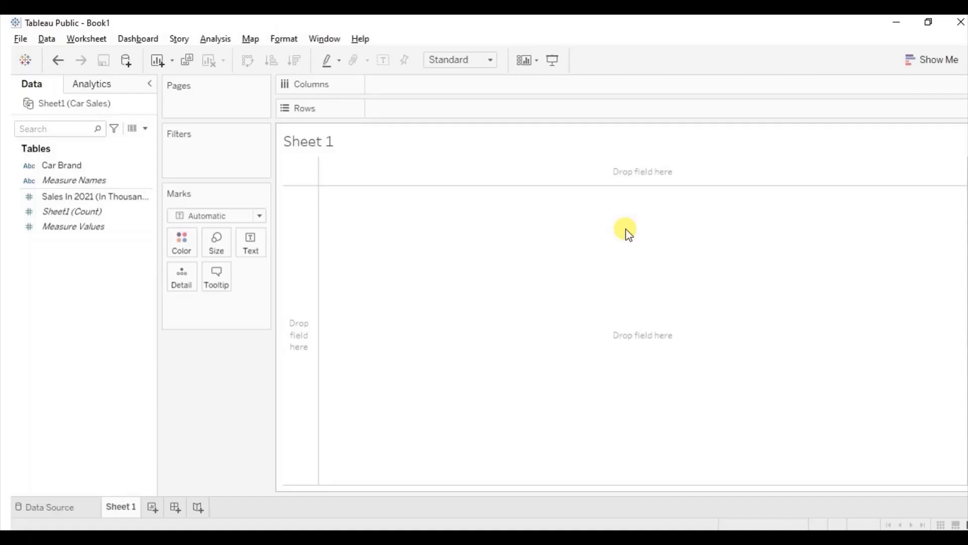
{"action": "left_click", "coordinate": [81, 169]}
{"action": "left_click_drag", "start_coordinate": [78, 171], "coordinate": [406, 88]}
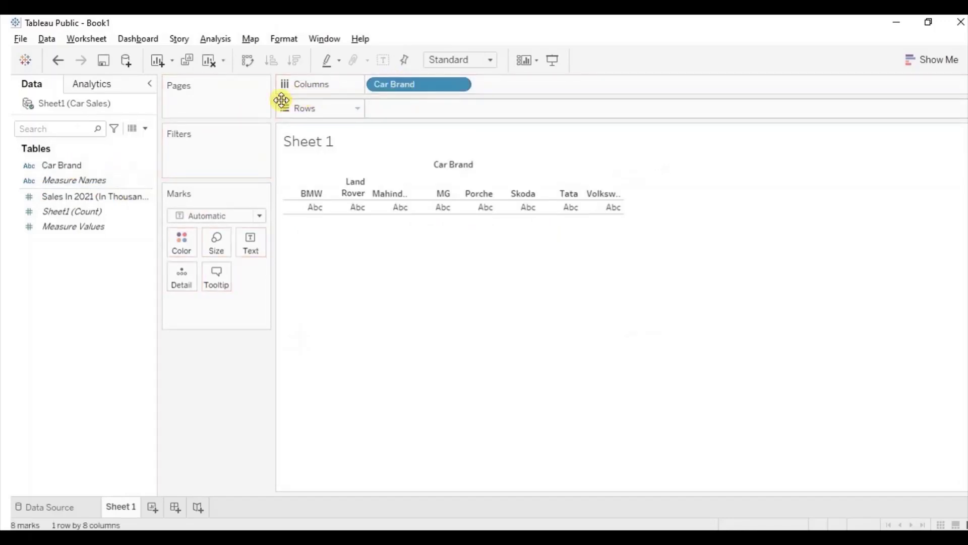
{"action": "left_click_drag", "start_coordinate": [79, 194], "coordinate": [419, 109]}
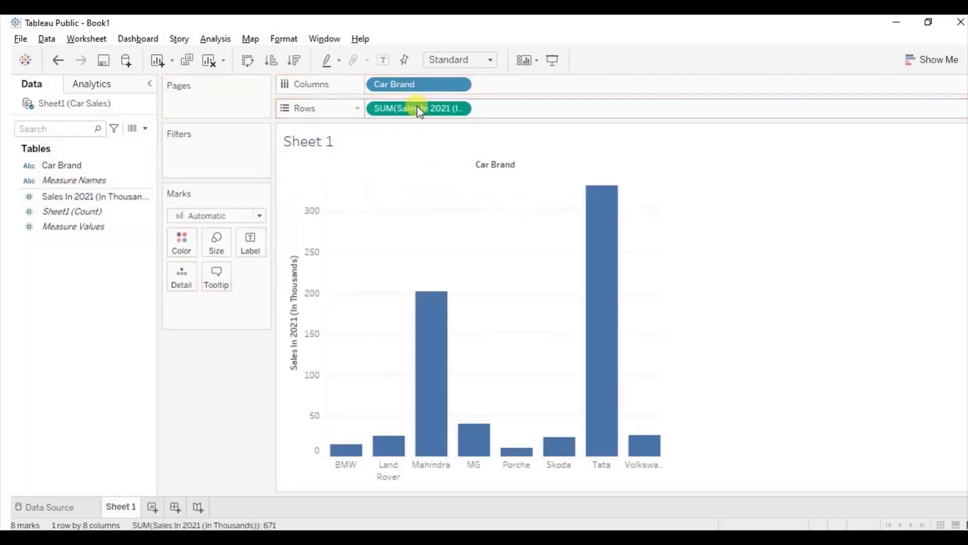
Fit the car sales bar chart to Entire View.
{"action": "left_click", "coordinate": [492, 61]}
{"action": "left_click", "coordinate": [463, 107]}
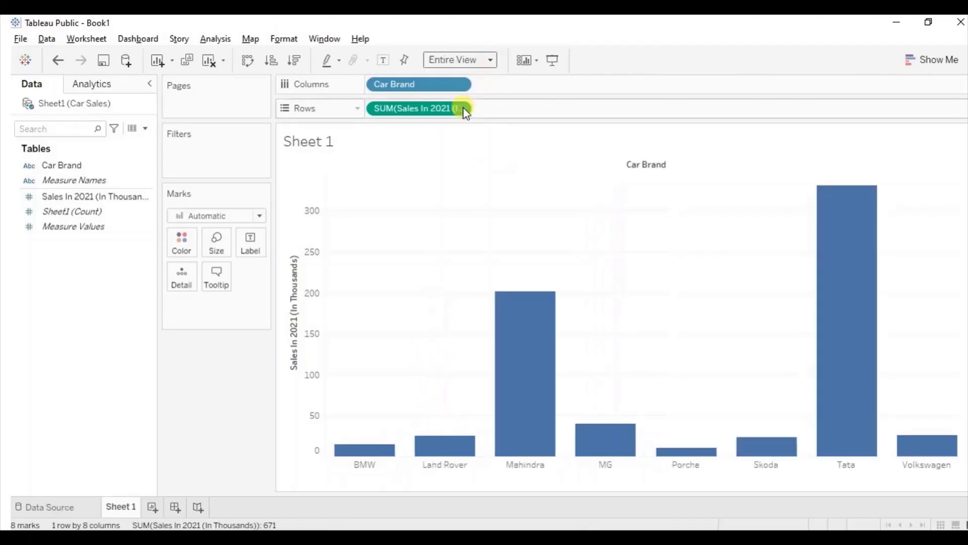
Show mark labels on the bars and sort the car brands by sales in descending order.
{"action": "left_click", "coordinate": [383, 61]}
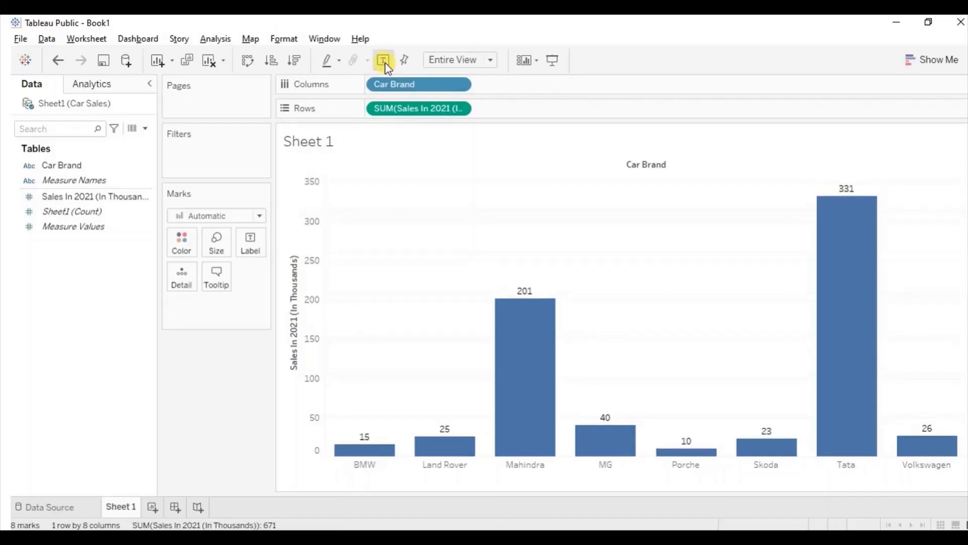
{"action": "left_click", "coordinate": [299, 63]}
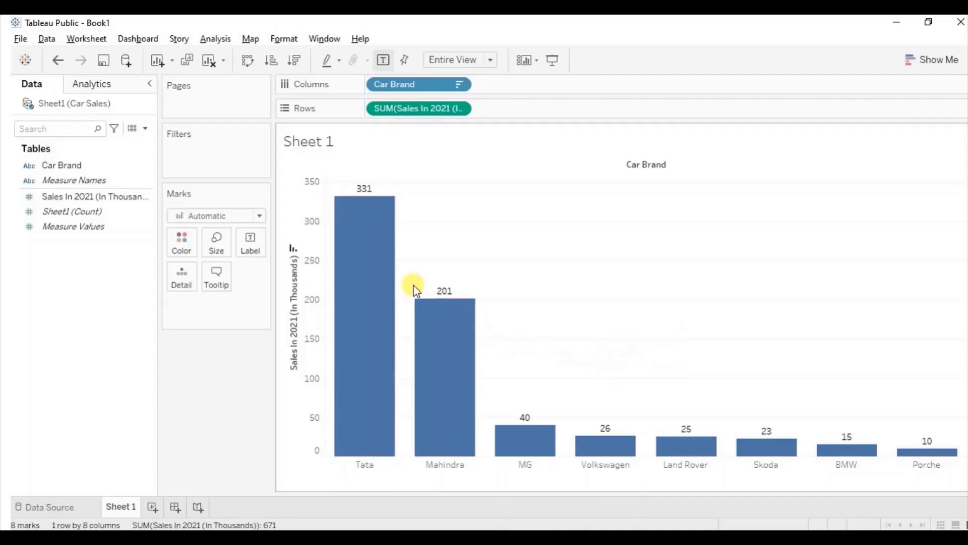
Create a calculated field named Logo.
{"action": "left_click", "coordinate": [145, 129]}
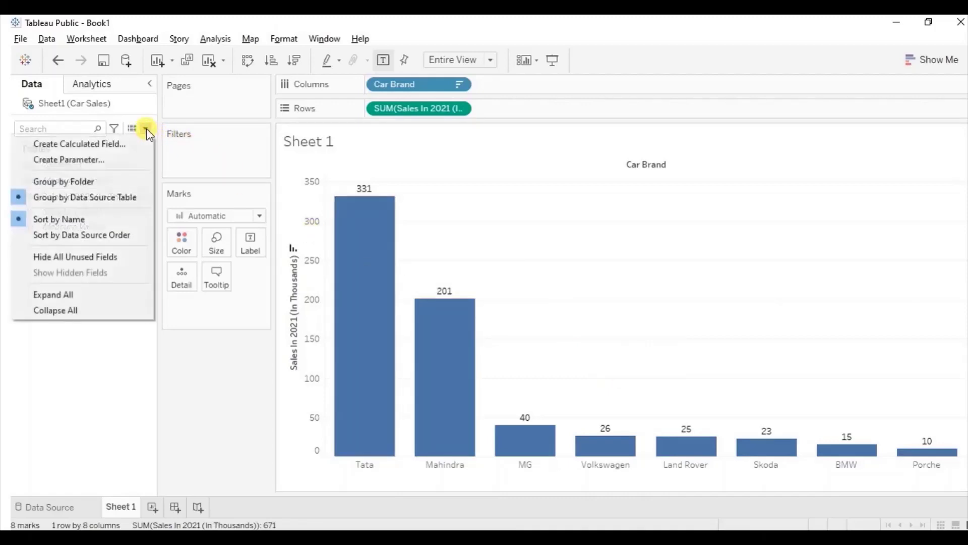
{"action": "left_click", "coordinate": [104, 145]}
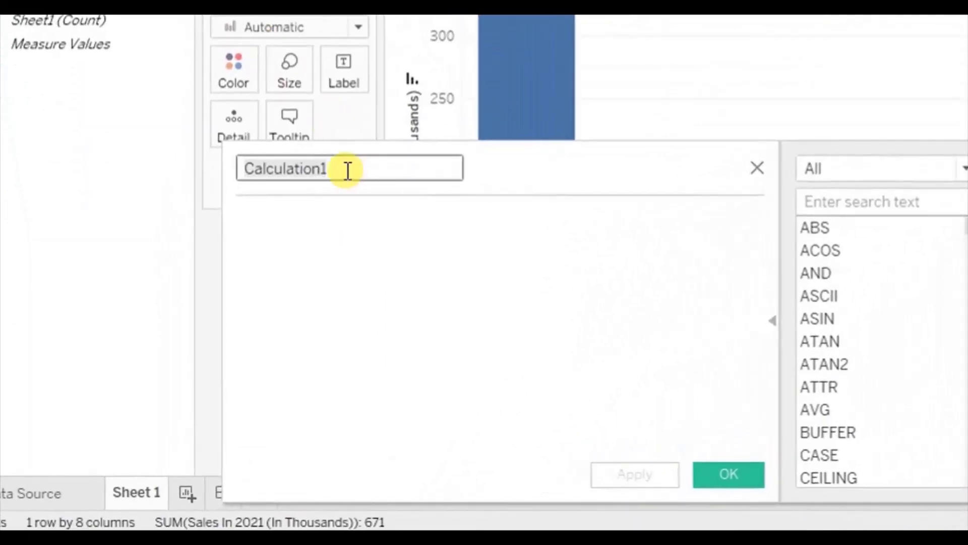
{"action": "type", "text": "Logo"}
Enter the Logo formula as -WINDOW_MAX(SUM([Sales In 2021 (In Thousands)]))*0.1.
{"action": "left_click", "coordinate": [311, 219]}
{"action": "type", "text": "-"}
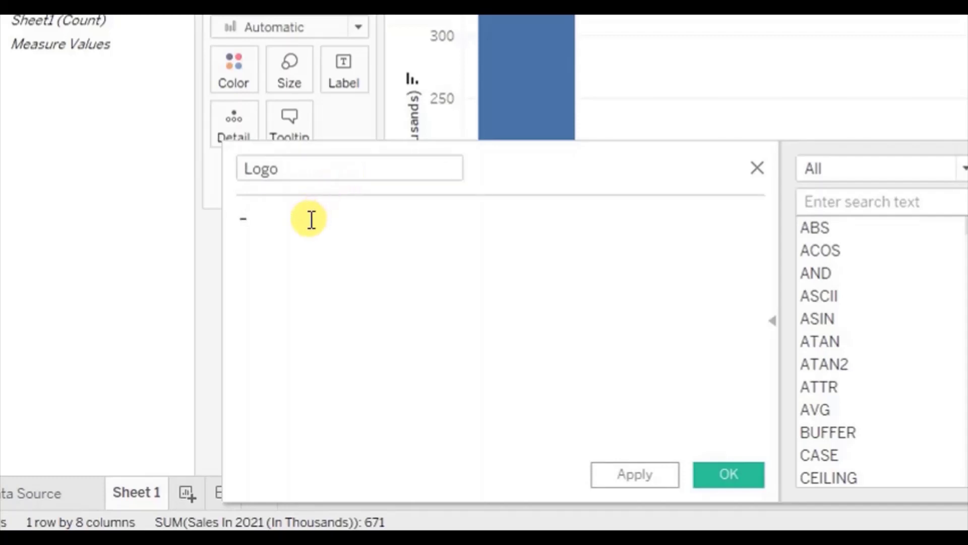
{"action": "type", "text": "windo"}
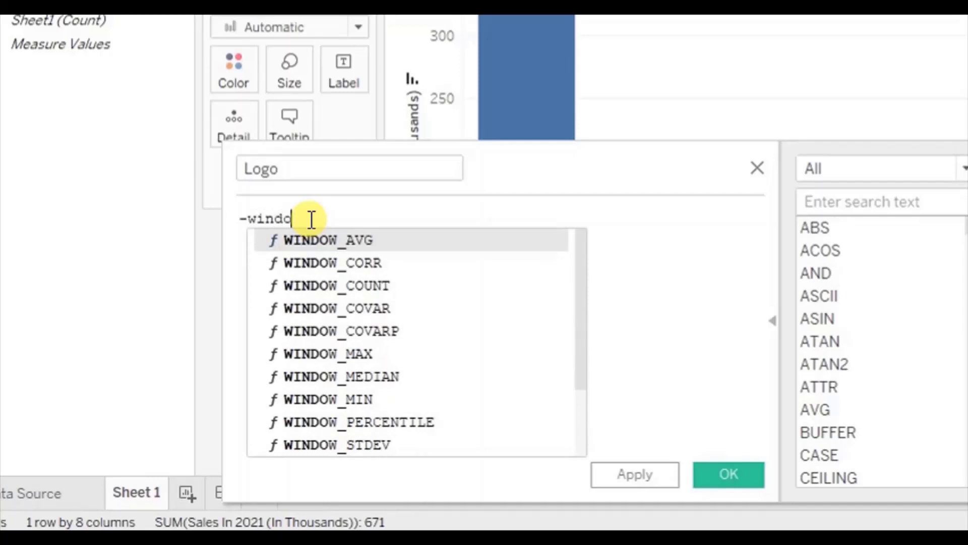
{"action": "type", "text": "w_m"}
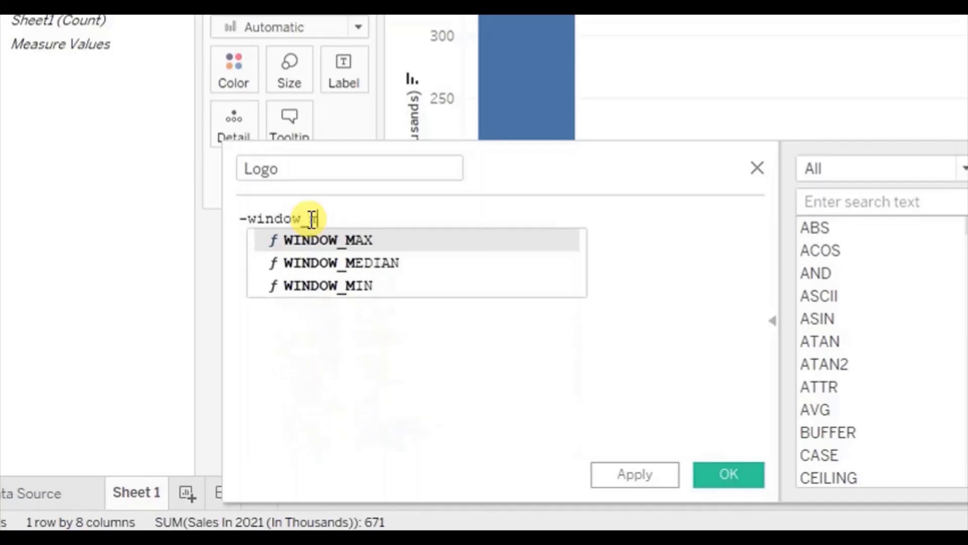
{"action": "key", "text": "Return"}
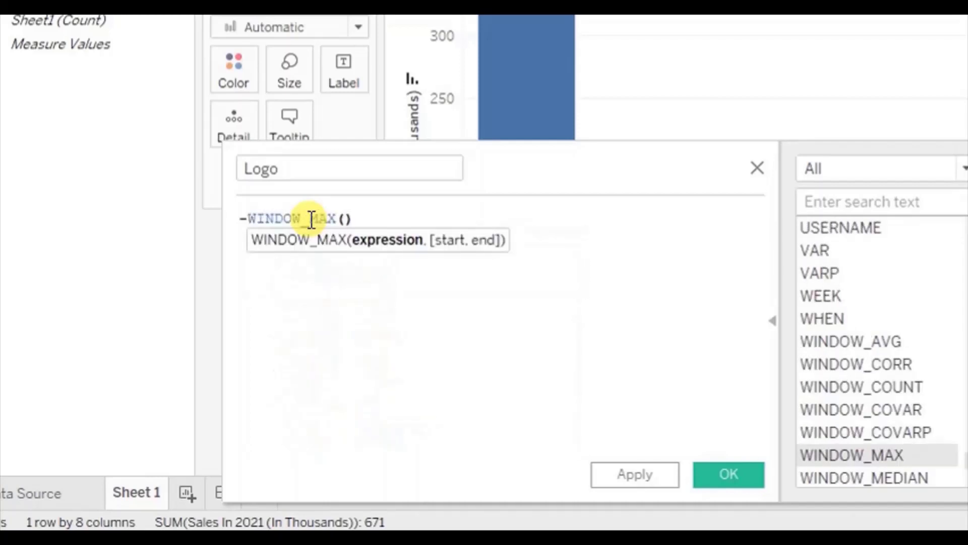
{"action": "type", "text": "sum"}
{"action": "key", "text": "Return"}
{"action": "type", "text": "sale"}
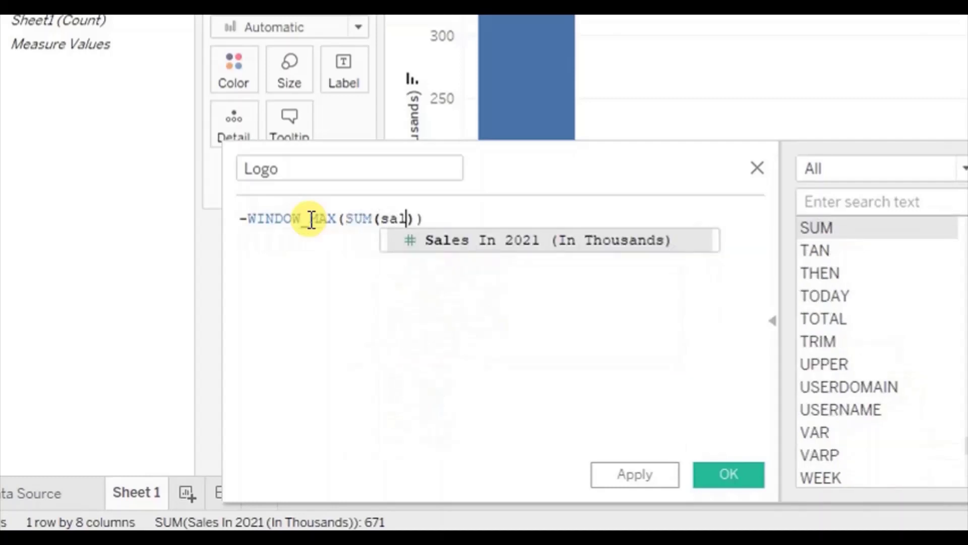
{"action": "key", "text": "Return"}
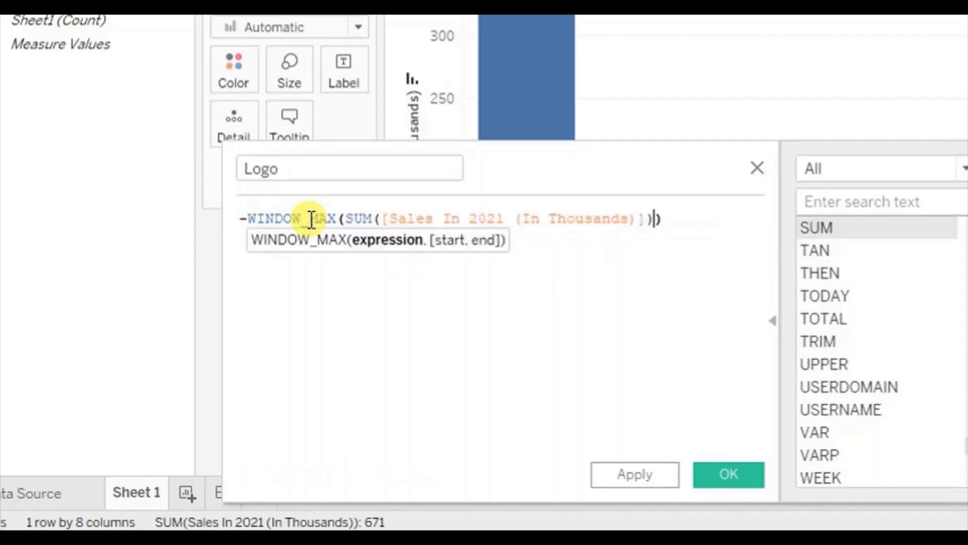
{"action": "key", "text": "Right"}
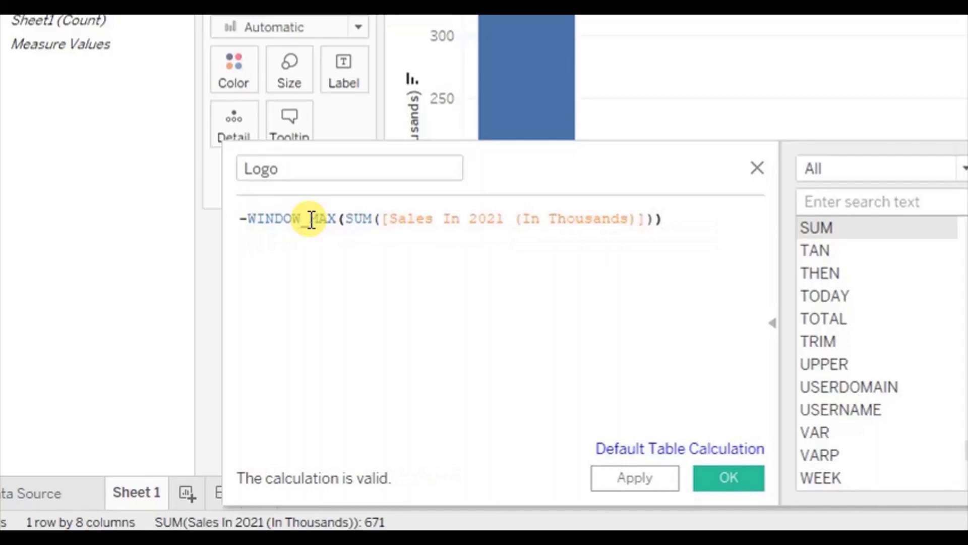
{"action": "type", "text": "*0.1"}
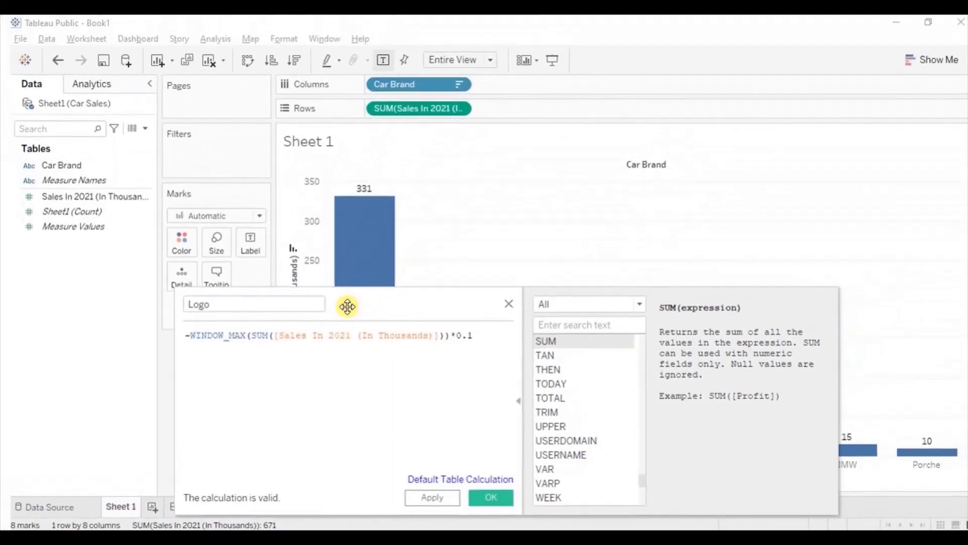
Review the WINDOW_MAX part, the 0.1 multiplier and the minus sign of the Logo formula, and save the calculated field.
{"action": "left_click_drag", "start_coordinate": [496, 174], "coordinate": [546, 95]}
{"action": "left_click_drag", "start_coordinate": [377, 258], "coordinate": [426, 174]}
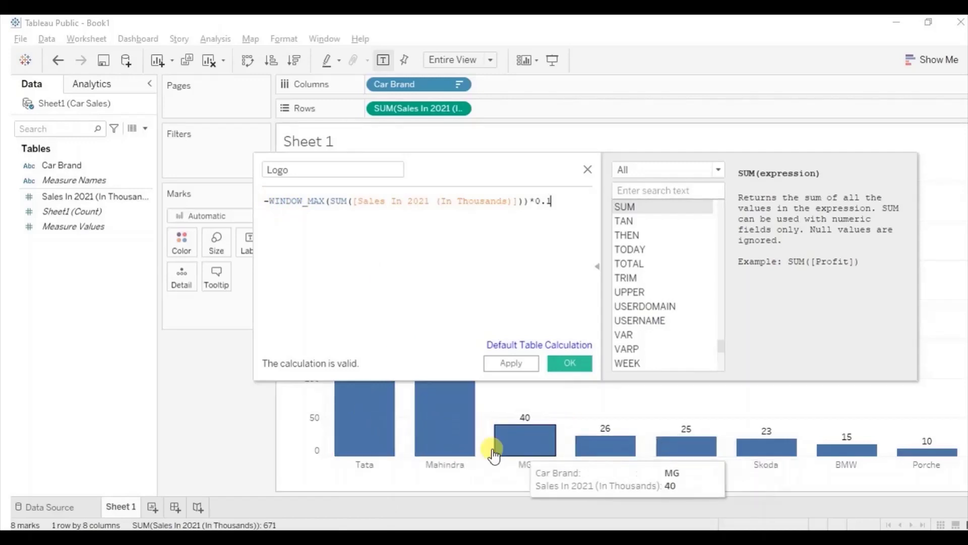
{"action": "left_click", "coordinate": [270, 201]}
{"action": "left_click_drag", "start_coordinate": [270, 200], "coordinate": [459, 203]}
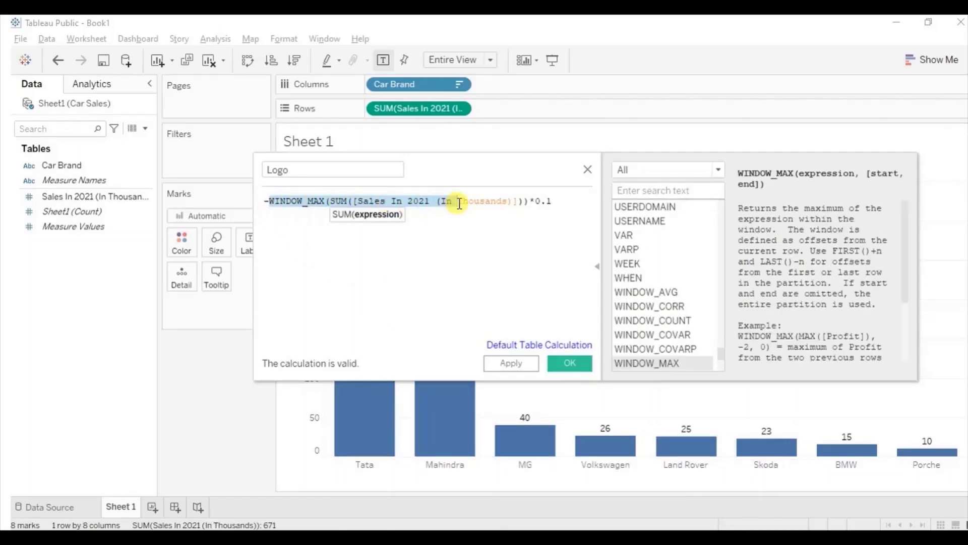
{"action": "left_click_drag", "start_coordinate": [528, 201], "coordinate": [528, 201]}
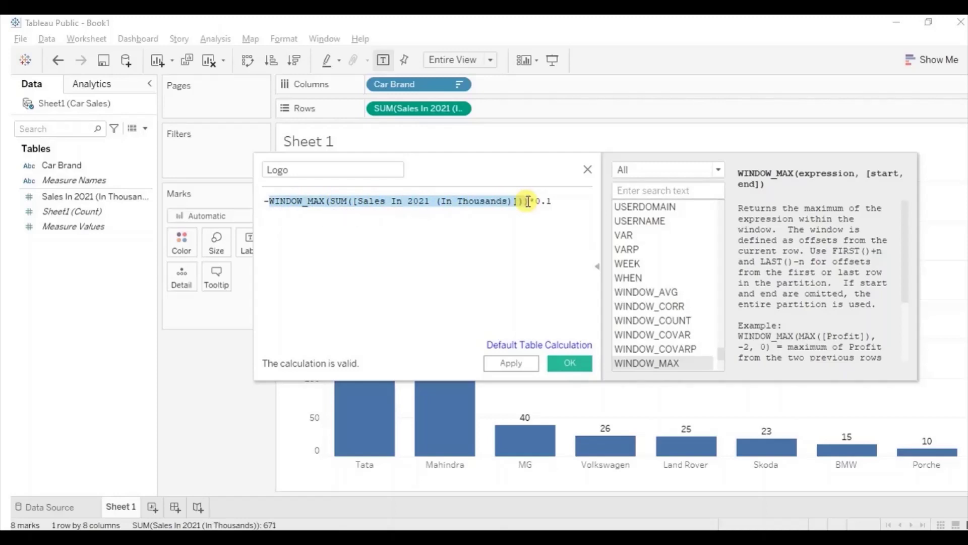
{"action": "left_click", "coordinate": [539, 200]}
{"action": "left_click_drag", "start_coordinate": [539, 201], "coordinate": [552, 201]}
{"action": "left_click", "coordinate": [396, 244]}
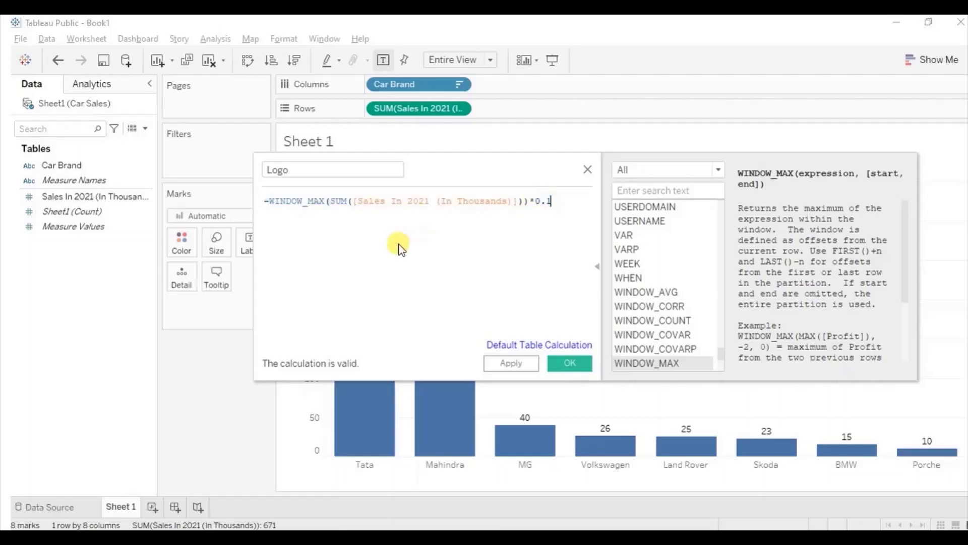
{"action": "left_click", "coordinate": [265, 202]}
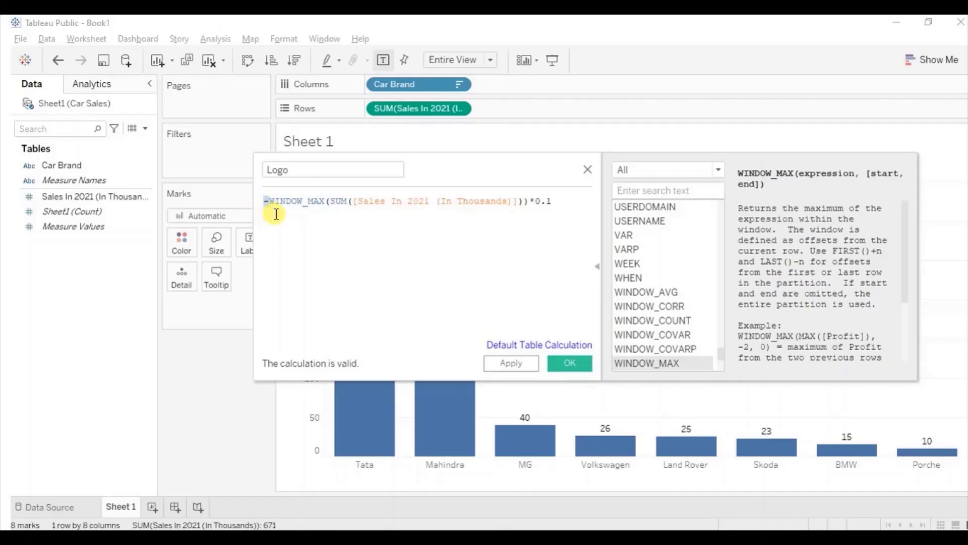
{"action": "left_click", "coordinate": [571, 362]}
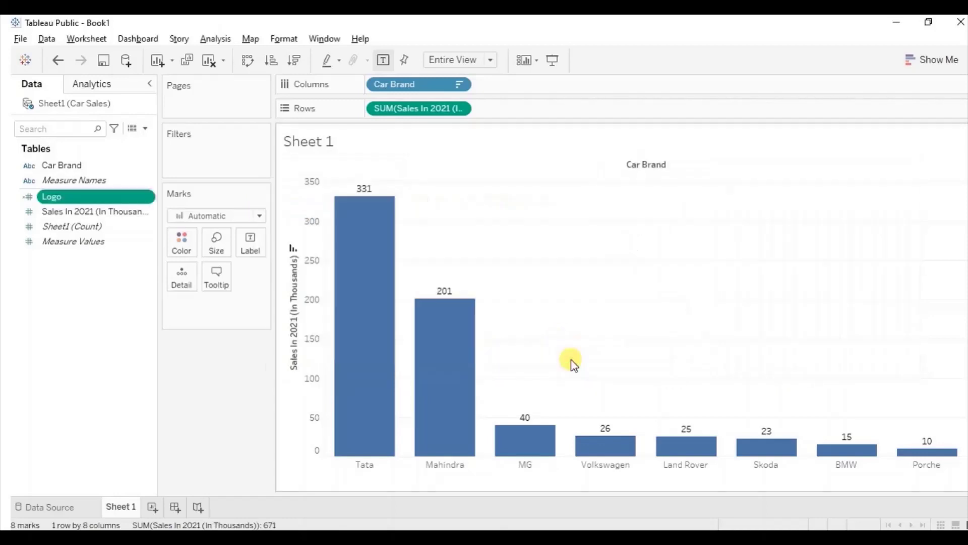
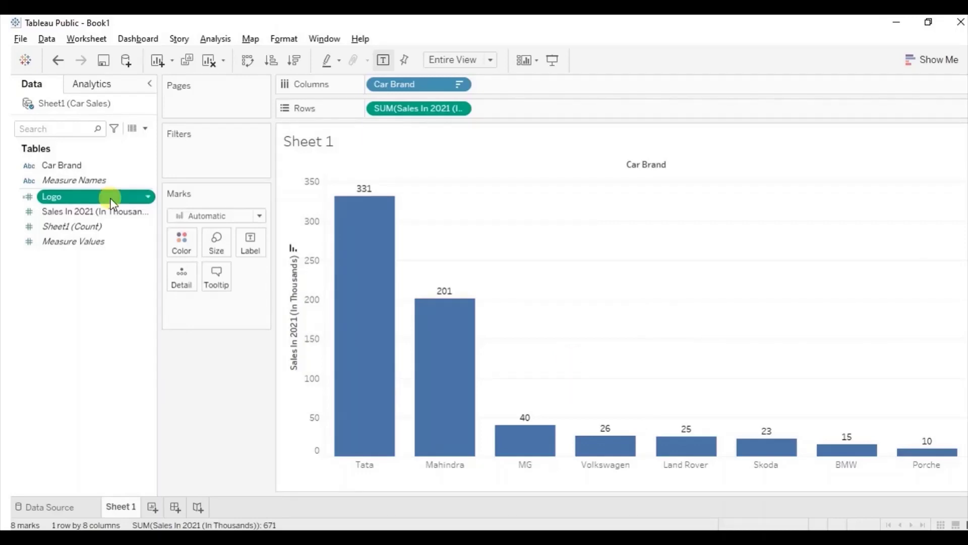
Add the Logo field to the rows after the sales measure and turn it into a dual axis.
{"action": "left_click_drag", "start_coordinate": [111, 202], "coordinate": [552, 110]}
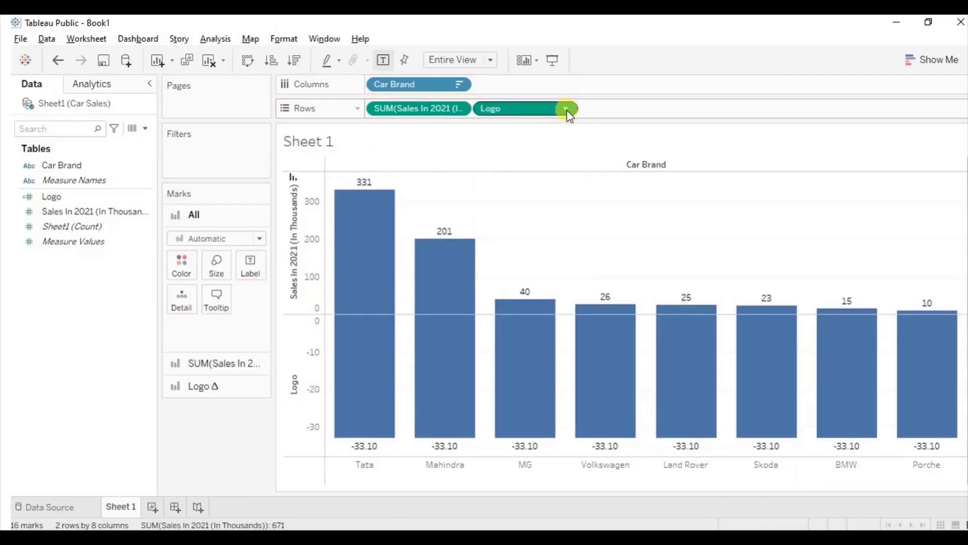
{"action": "left_click", "coordinate": [566, 112]}
{"action": "left_click", "coordinate": [567, 110]}
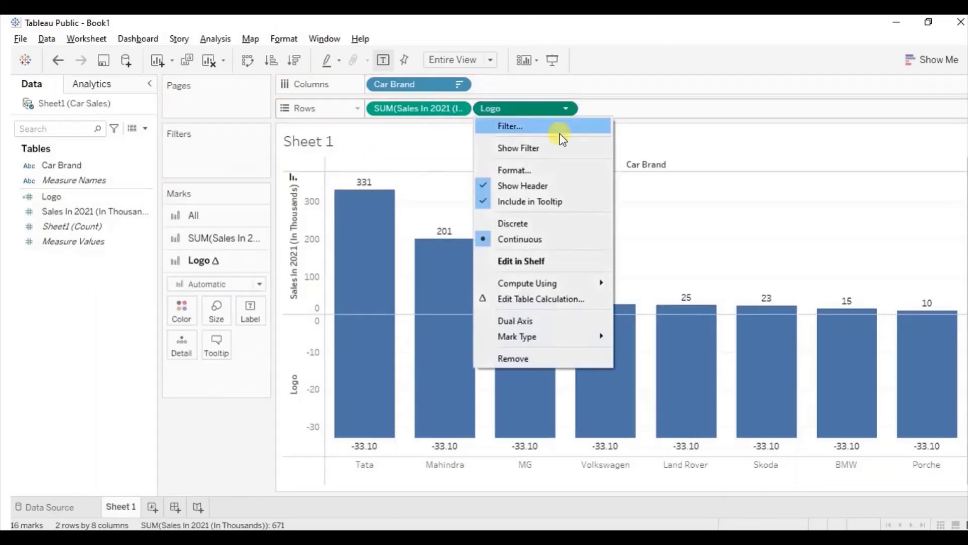
{"action": "left_click", "coordinate": [529, 322]}
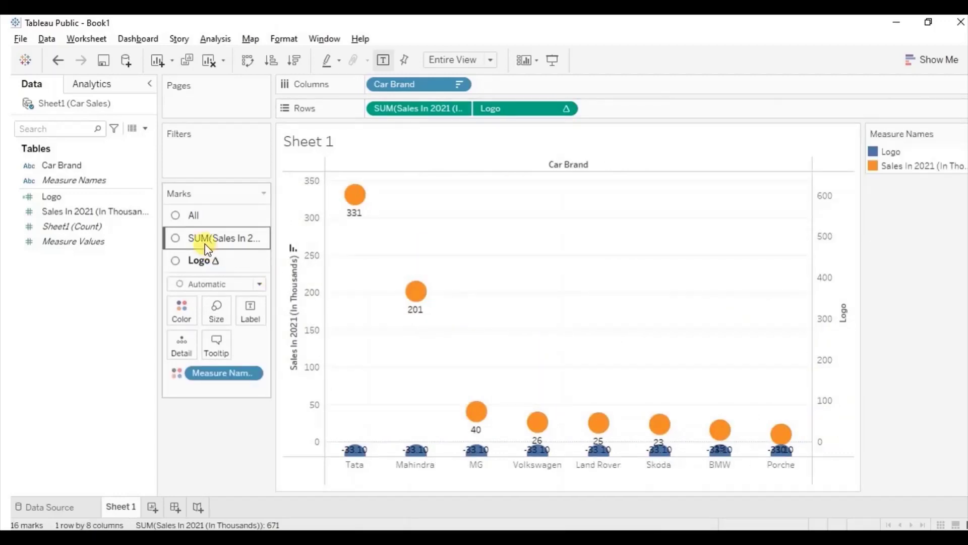
Set the mark type of the Sales In 2021 measure to Bar.
{"action": "left_click", "coordinate": [206, 244]}
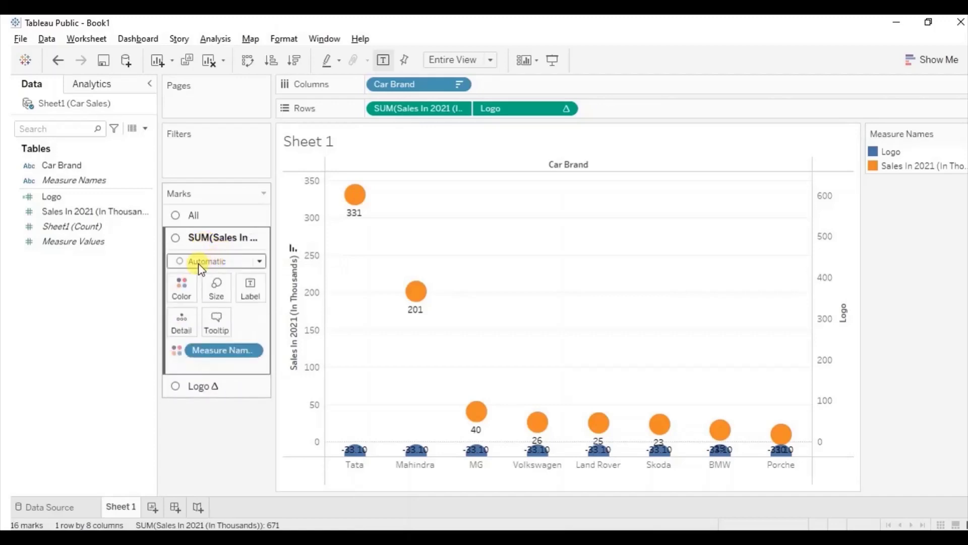
{"action": "left_click", "coordinate": [200, 265]}
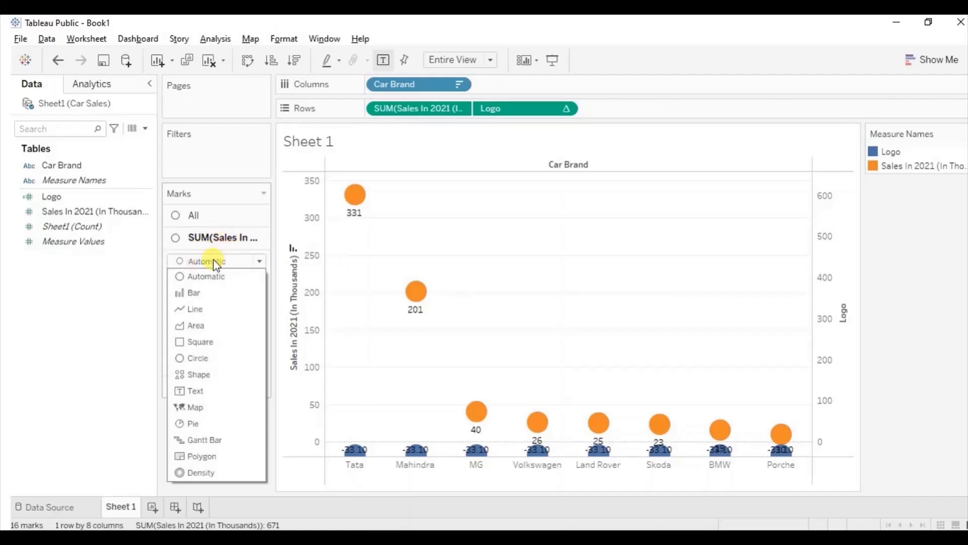
{"action": "left_click", "coordinate": [199, 292]}
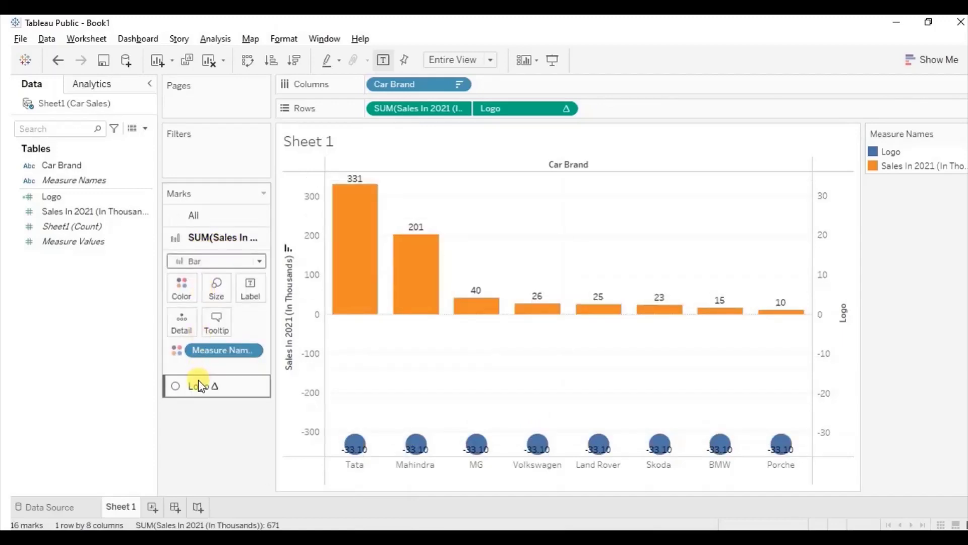
Set the mark type of the Logo measure to Shape.
{"action": "left_click", "coordinate": [201, 386]}
{"action": "left_click", "coordinate": [215, 285]}
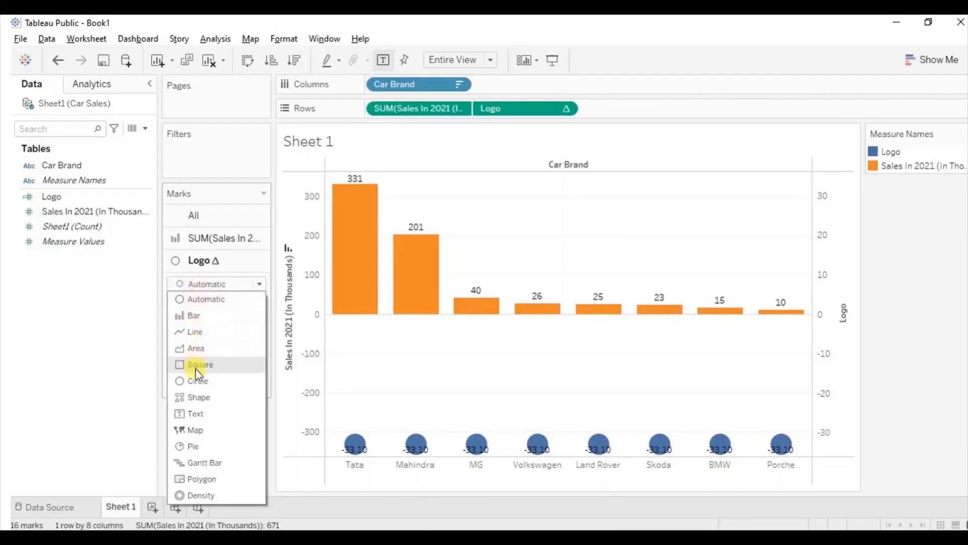
{"action": "left_click", "coordinate": [197, 397]}
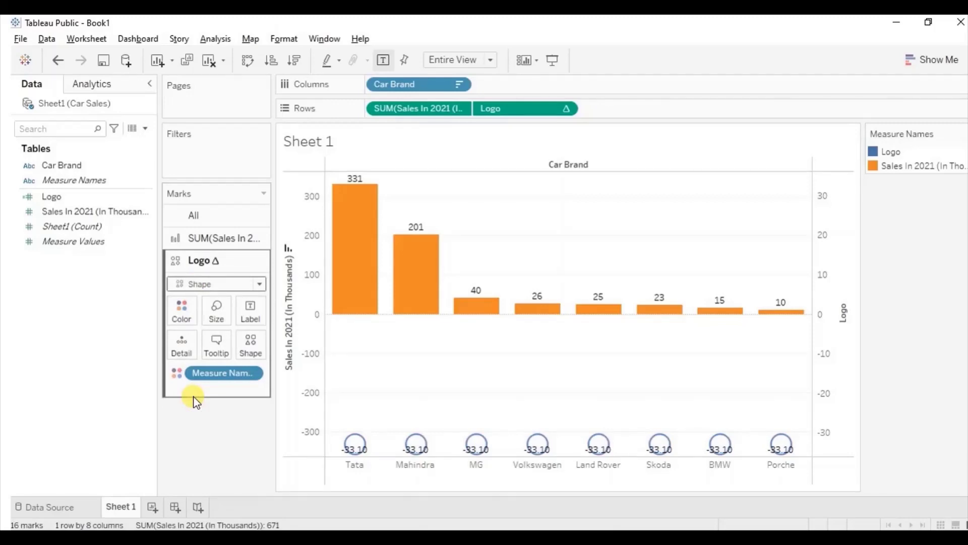
Synchronize the sales axis with the Logo axis.
{"action": "right_click", "coordinate": [300, 216]}
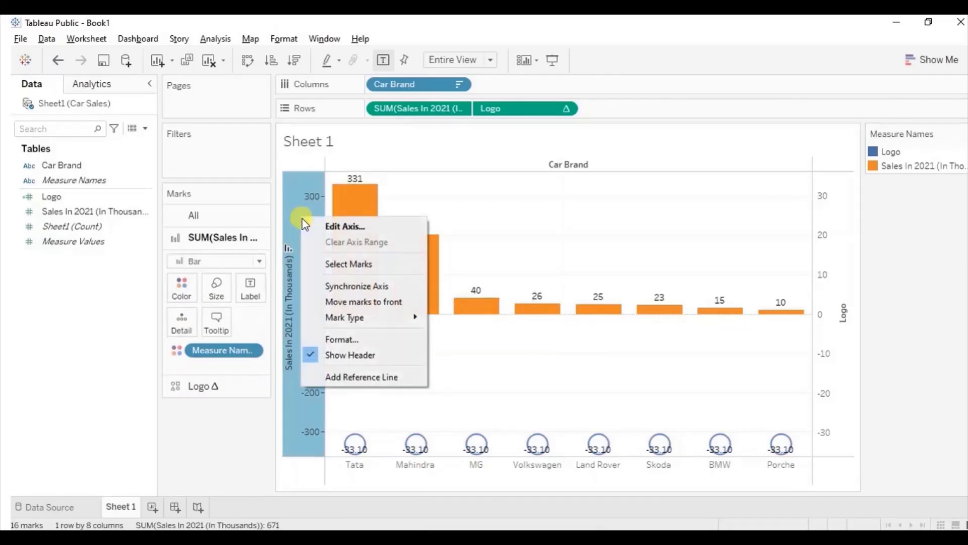
{"action": "left_click", "coordinate": [371, 284]}
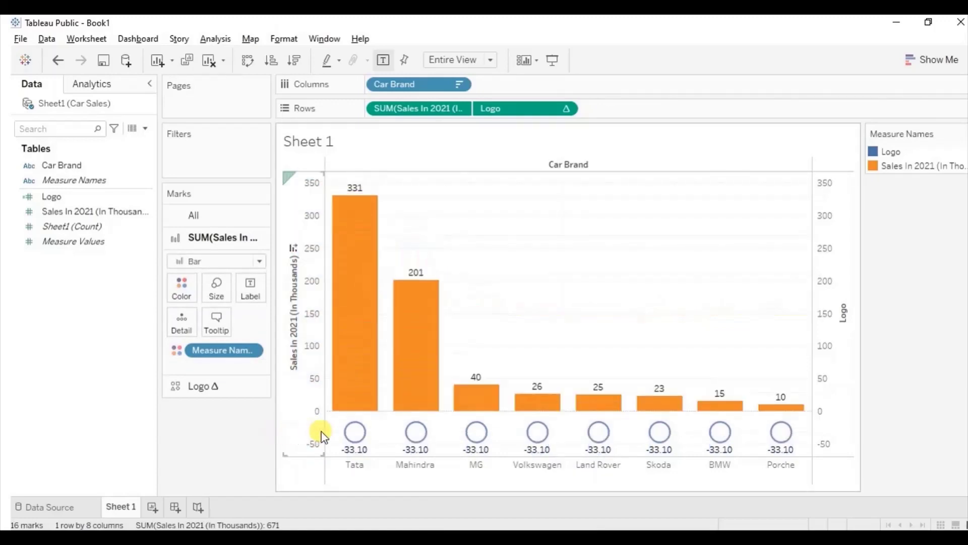
Assign Car Brand to the shape of the Logo marks and remove Measure Names from their color.
{"action": "mouse_move", "coordinate": [359, 435]}
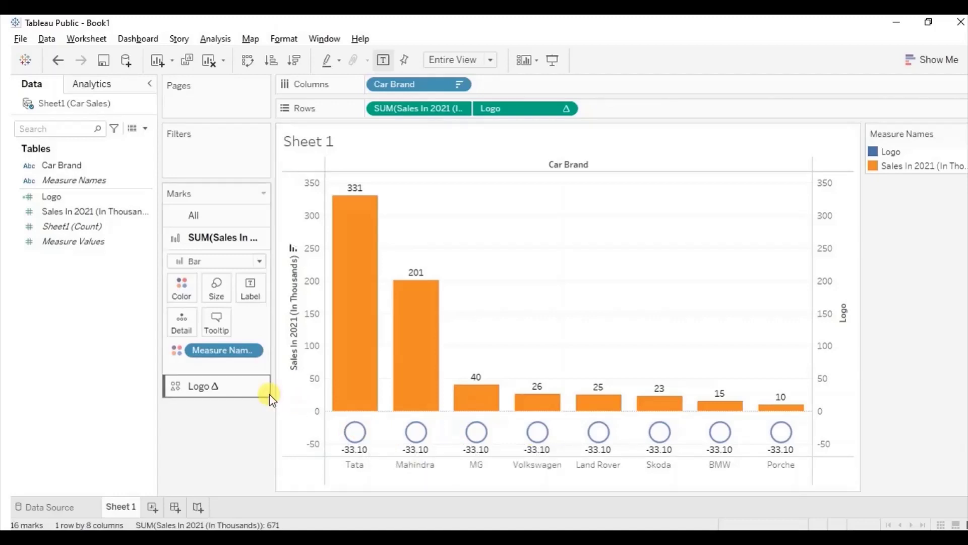
{"action": "left_click", "coordinate": [202, 386]}
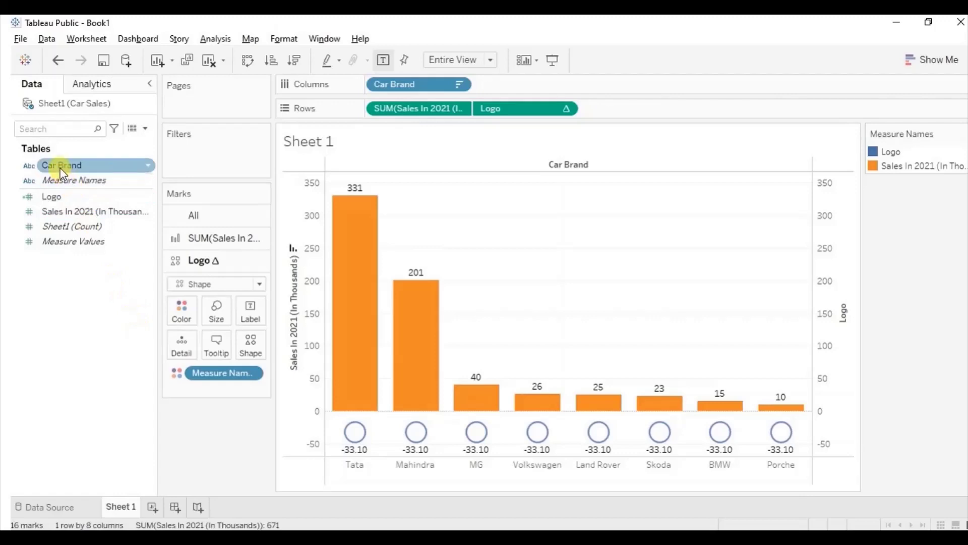
{"action": "left_click_drag", "start_coordinate": [60, 168], "coordinate": [243, 341]}
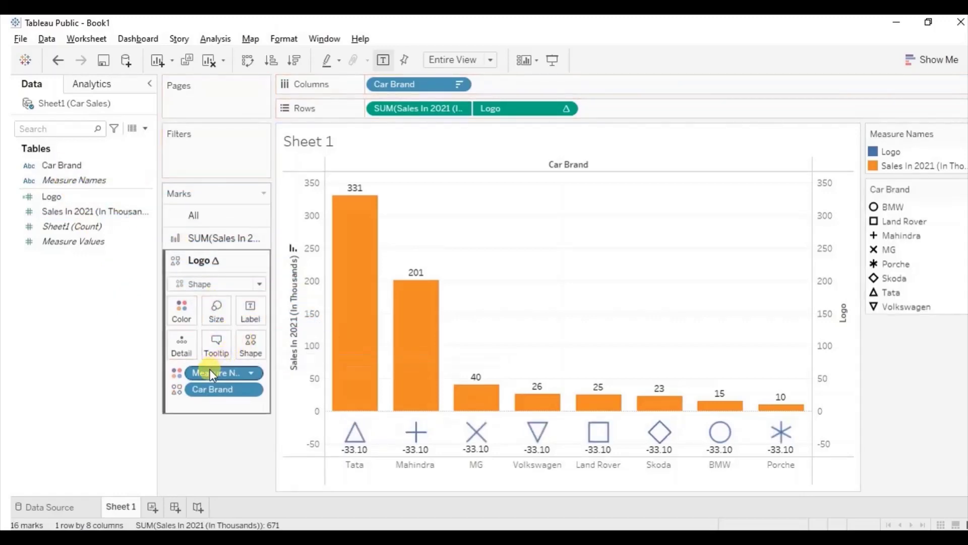
{"action": "left_click_drag", "start_coordinate": [210, 372], "coordinate": [204, 440]}
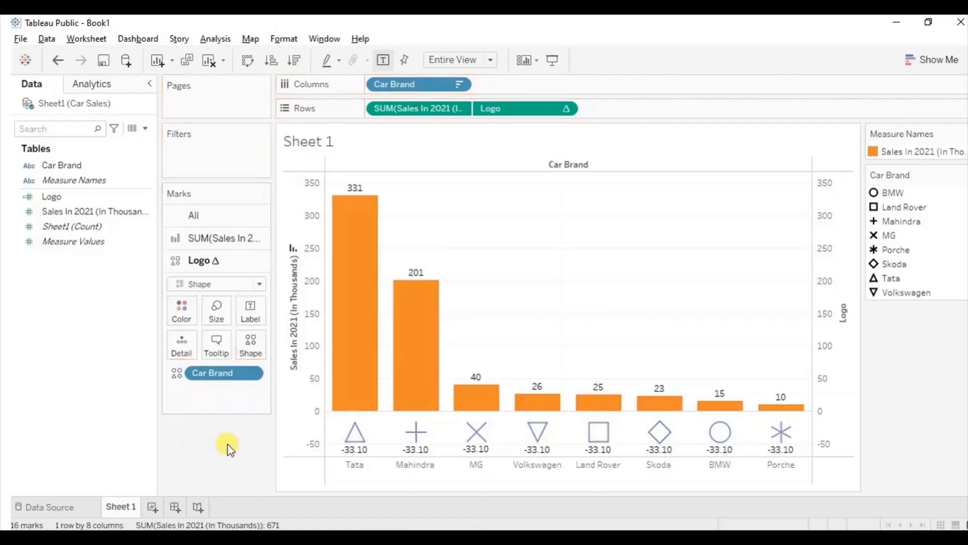
Turn off the mark labels for the Logo shape marks.
{"action": "mouse_move", "coordinate": [356, 454]}
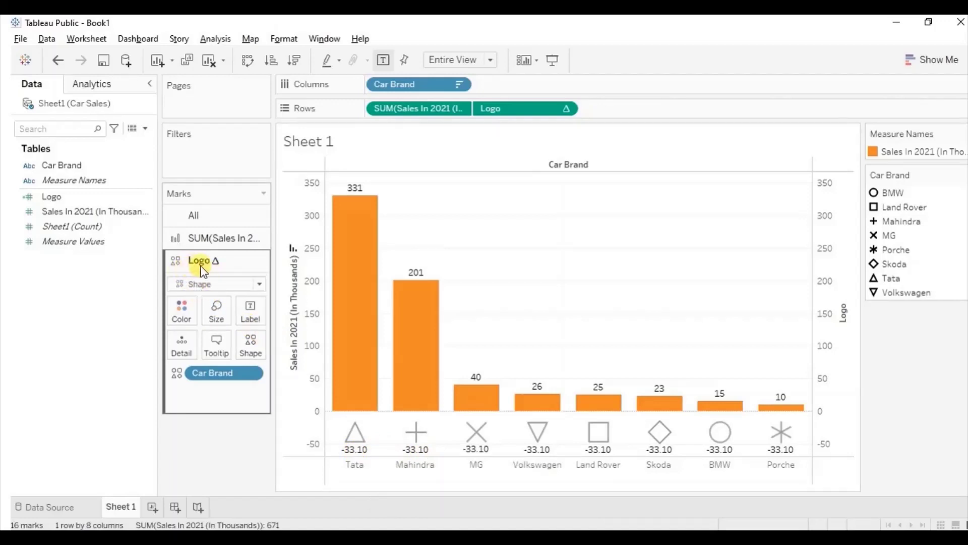
{"action": "left_click", "coordinate": [247, 307]}
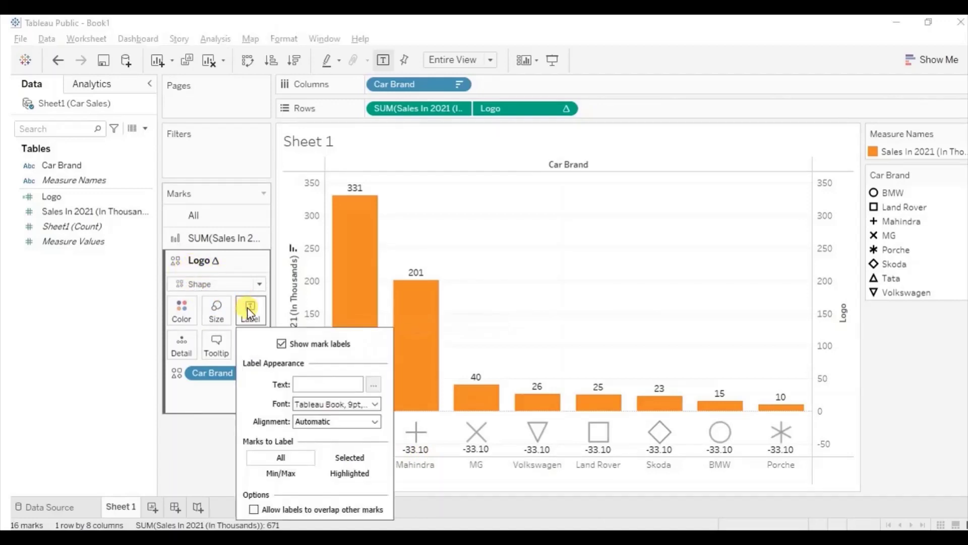
{"action": "left_click", "coordinate": [281, 343]}
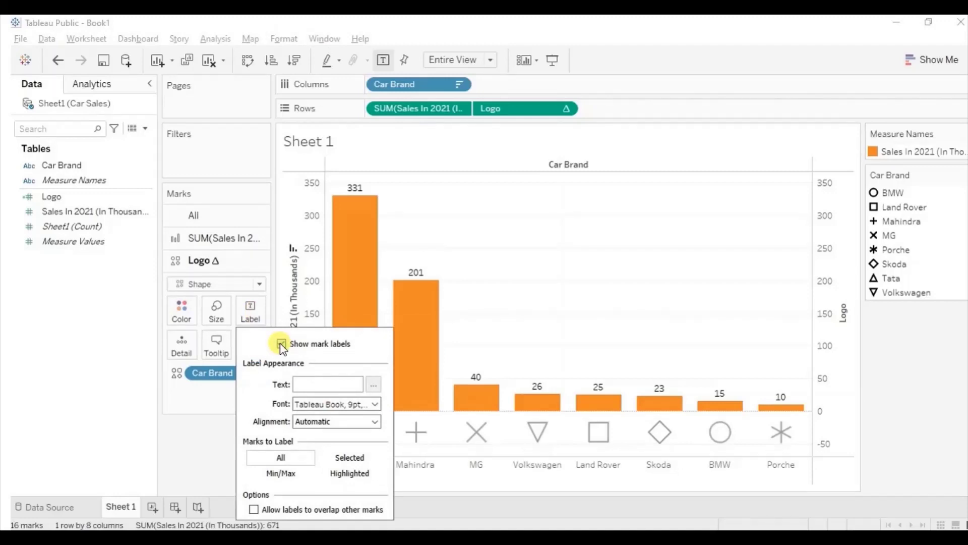
{"action": "left_click", "coordinate": [189, 445]}
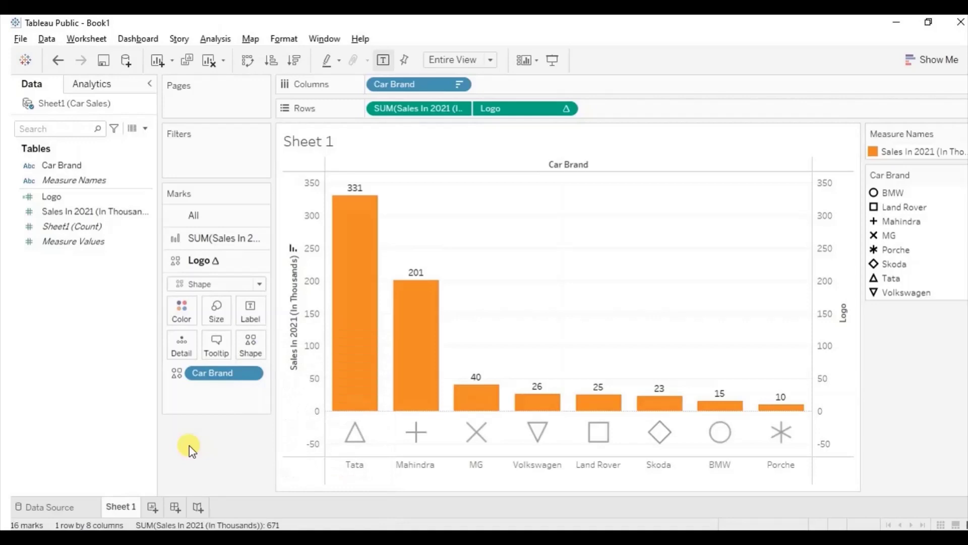
Color the Sales In 2021 bars by Car Brand in place of Measure Names.
{"action": "mouse_move", "coordinate": [417, 324]}
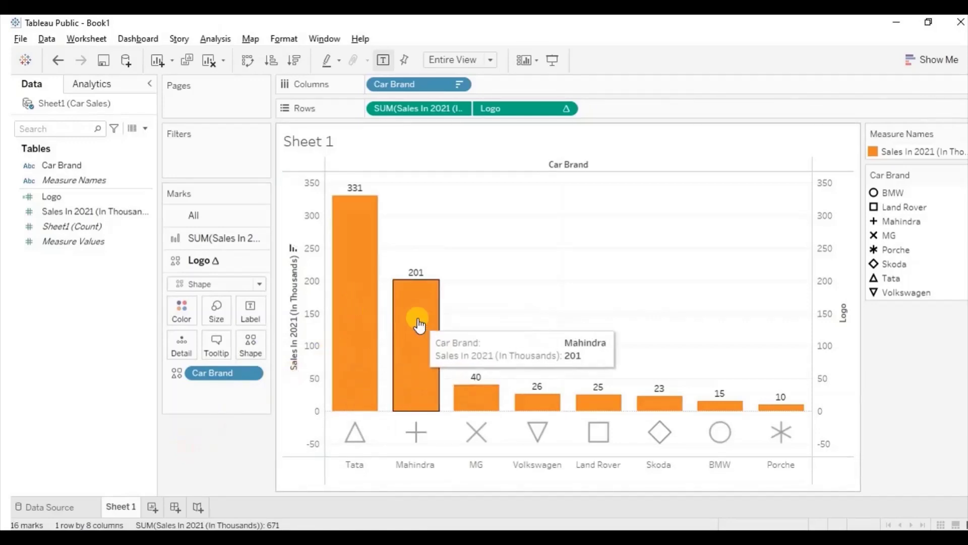
{"action": "left_click", "coordinate": [223, 237]}
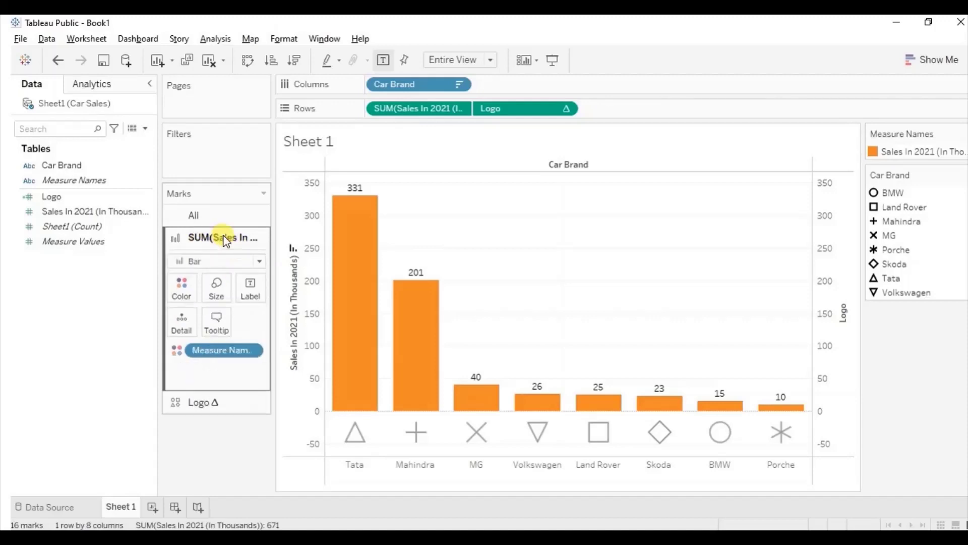
{"action": "left_click_drag", "start_coordinate": [65, 165], "coordinate": [181, 286]}
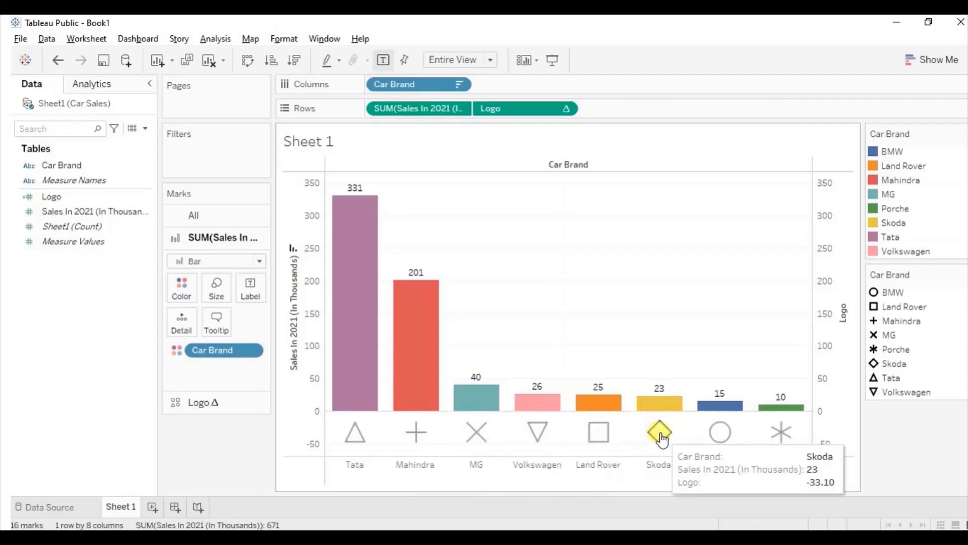
Open shape editing for the Logo marks and choose the Car Logos shape palette.
{"action": "left_click", "coordinate": [199, 402]}
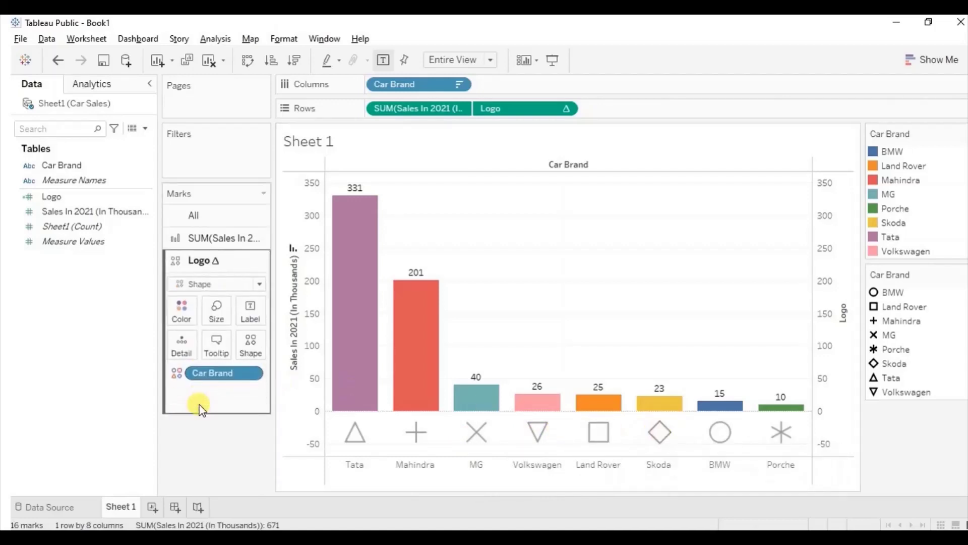
{"action": "left_click", "coordinate": [250, 350]}
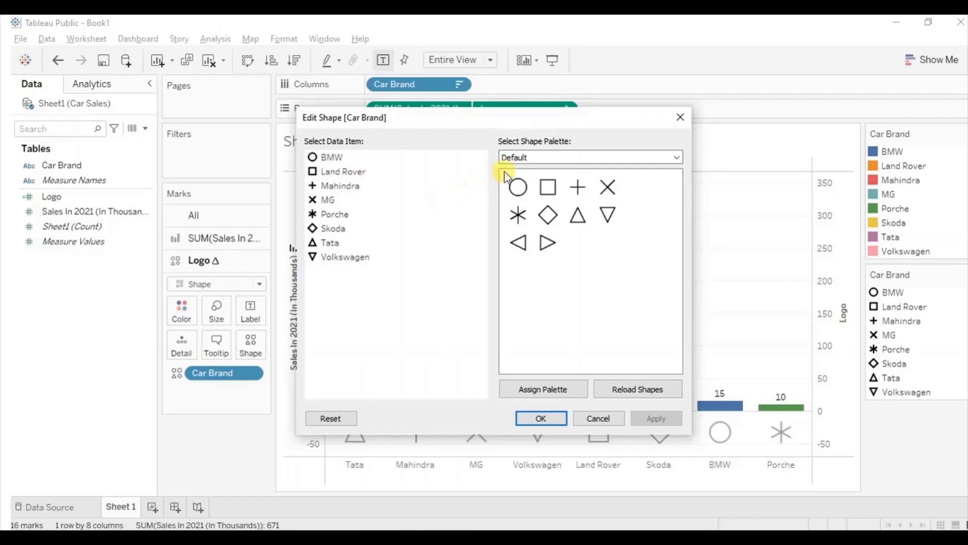
{"action": "left_click", "coordinate": [517, 157]}
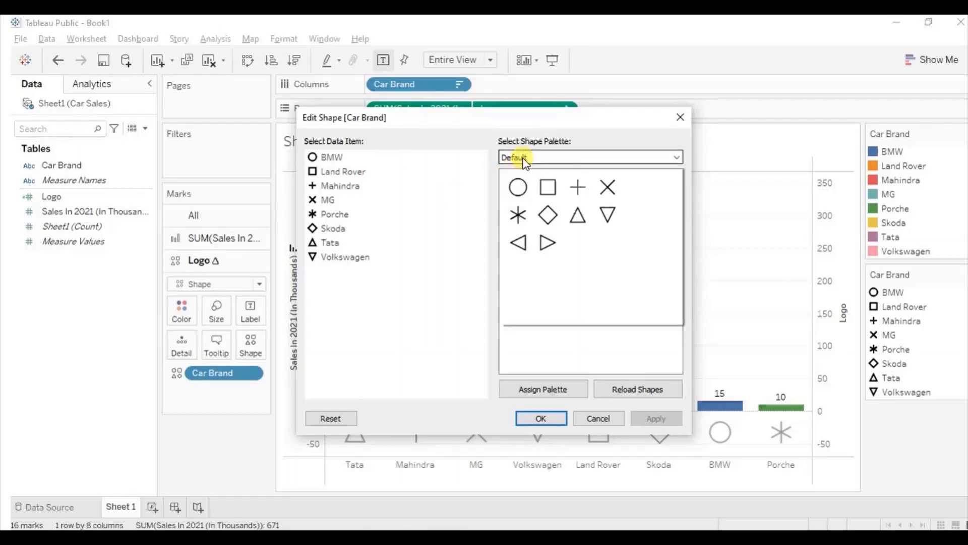
{"action": "left_click", "coordinate": [557, 155]}
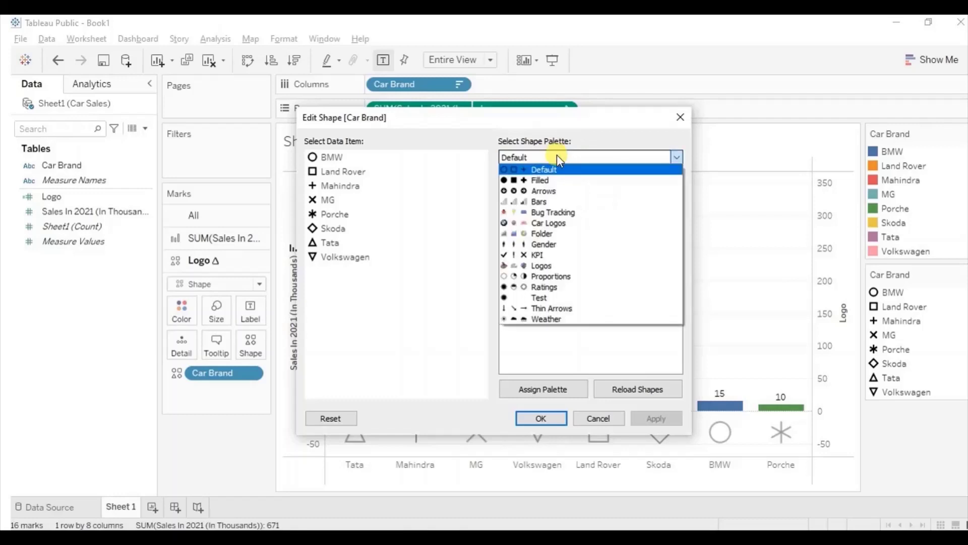
{"action": "left_click", "coordinate": [543, 225]}
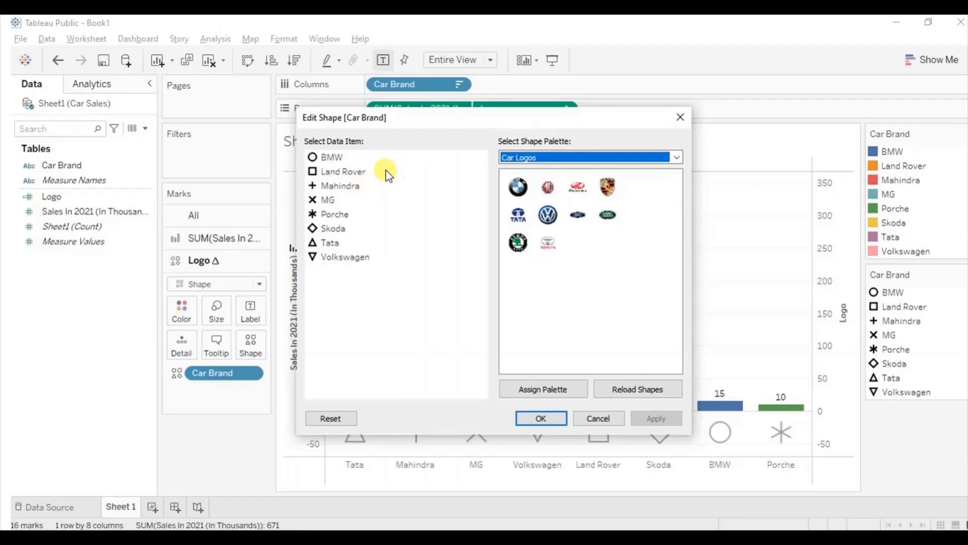
Assign the matching car logos to BMW, Land Rover, Mahindra, MG and Porche.
{"action": "left_click", "coordinate": [334, 162]}
{"action": "left_click", "coordinate": [518, 187]}
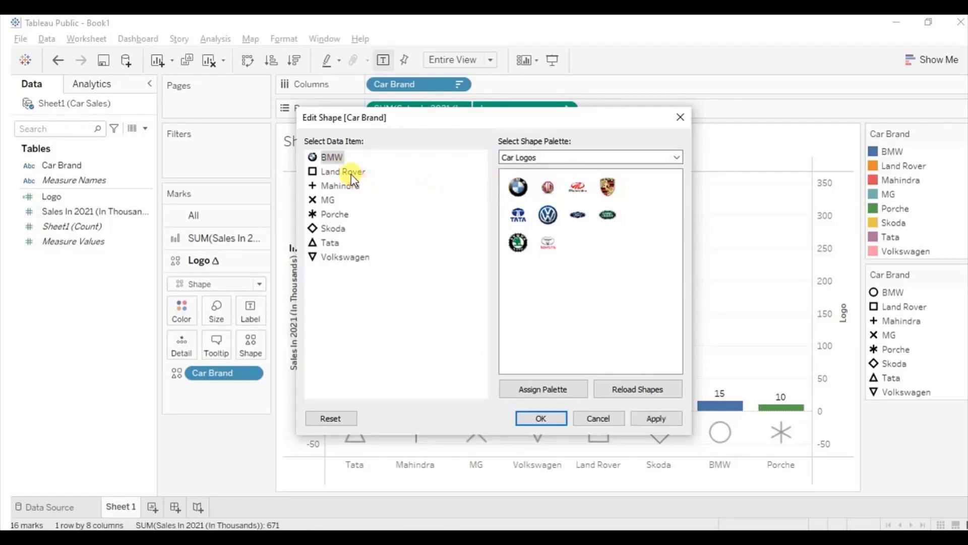
{"action": "left_click", "coordinate": [608, 214]}
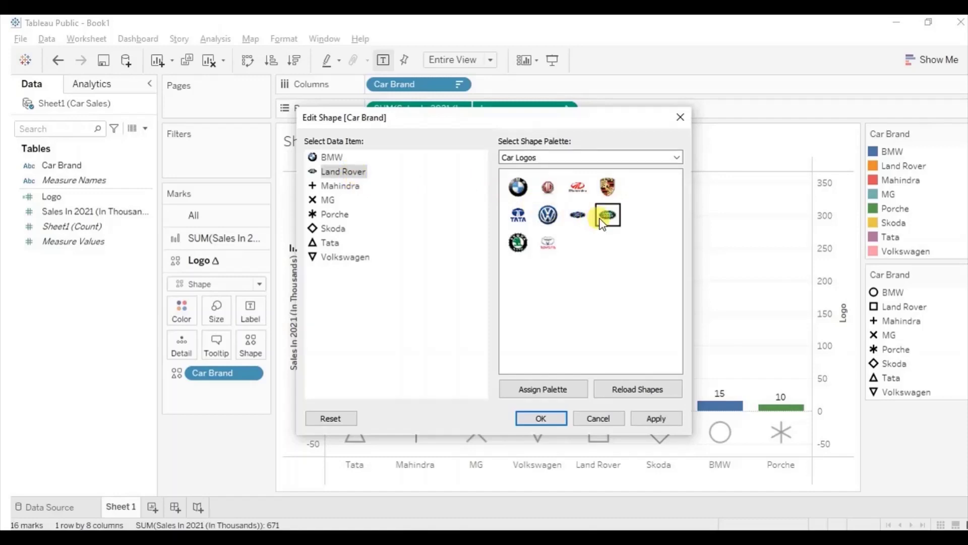
{"action": "left_click", "coordinate": [341, 186]}
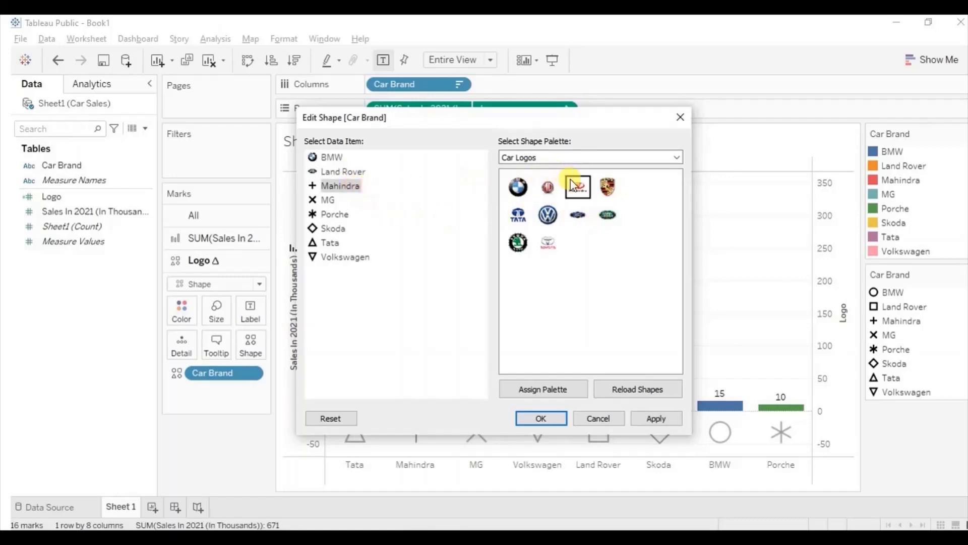
{"action": "left_click", "coordinate": [325, 199]}
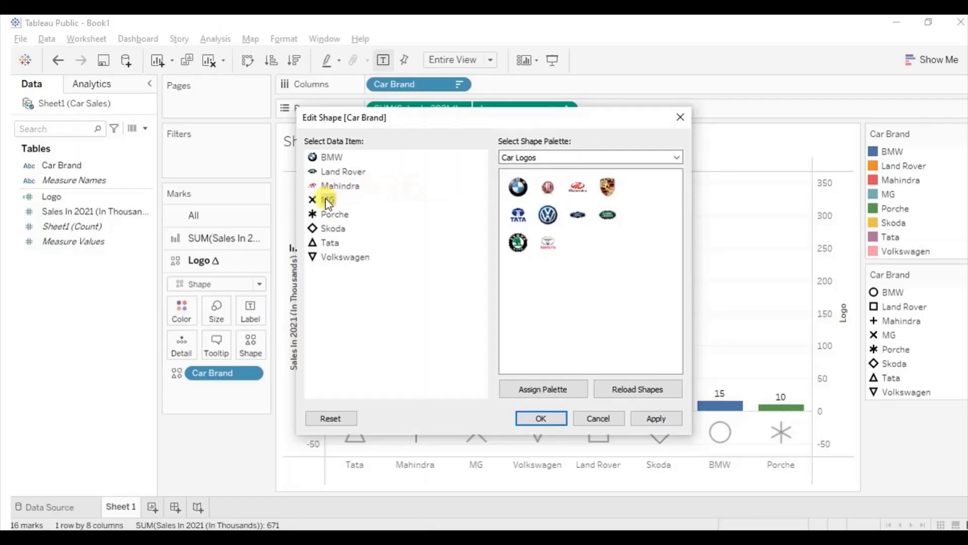
{"action": "left_click", "coordinate": [538, 189]}
{"action": "left_click", "coordinate": [335, 214]}
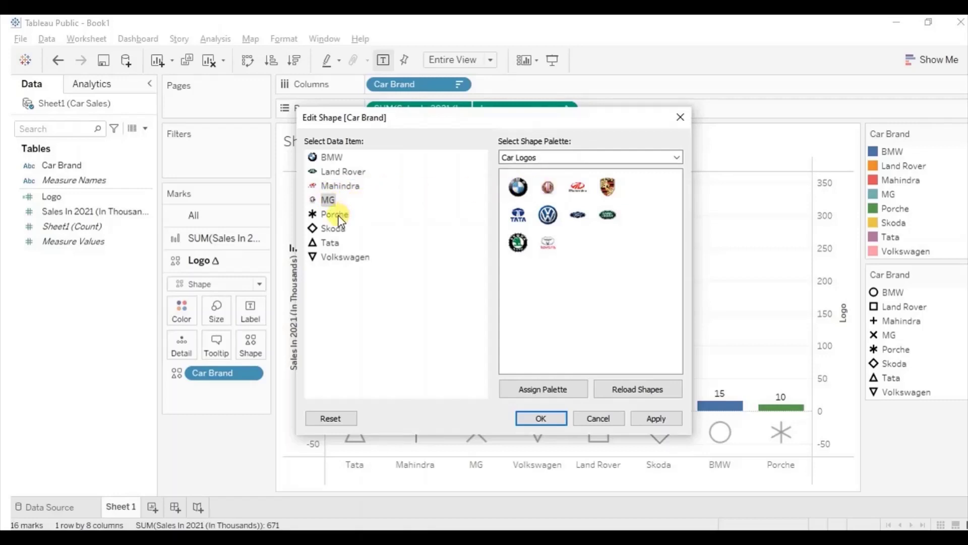
{"action": "left_click", "coordinate": [608, 187]}
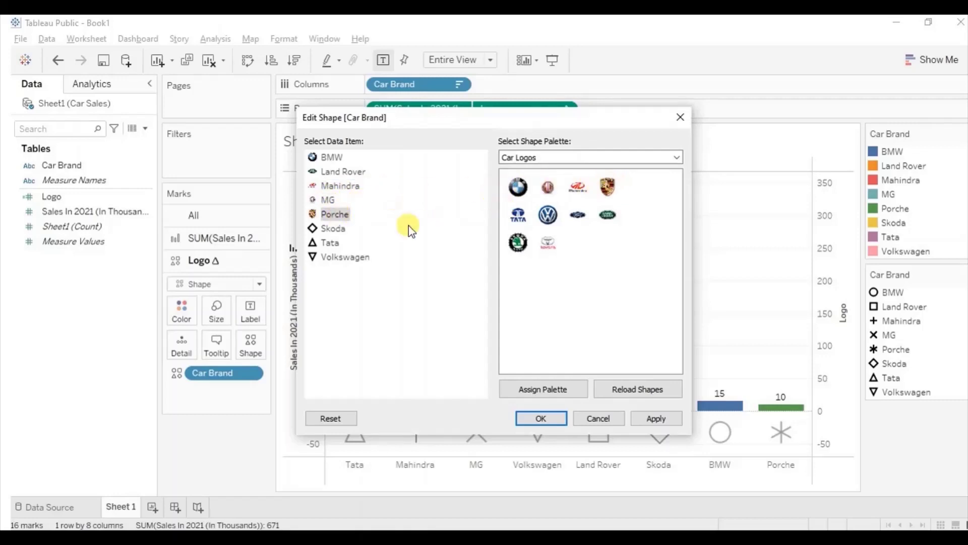
Assign the matching logos to Skoda, Tata and Volkswagen and accept the shape assignments.
{"action": "left_click", "coordinate": [333, 228]}
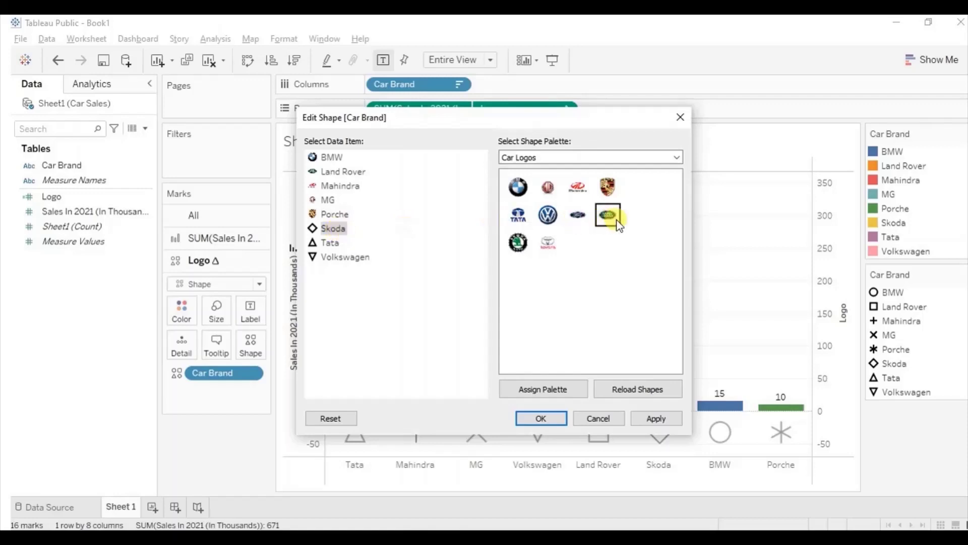
{"action": "left_click", "coordinate": [529, 243]}
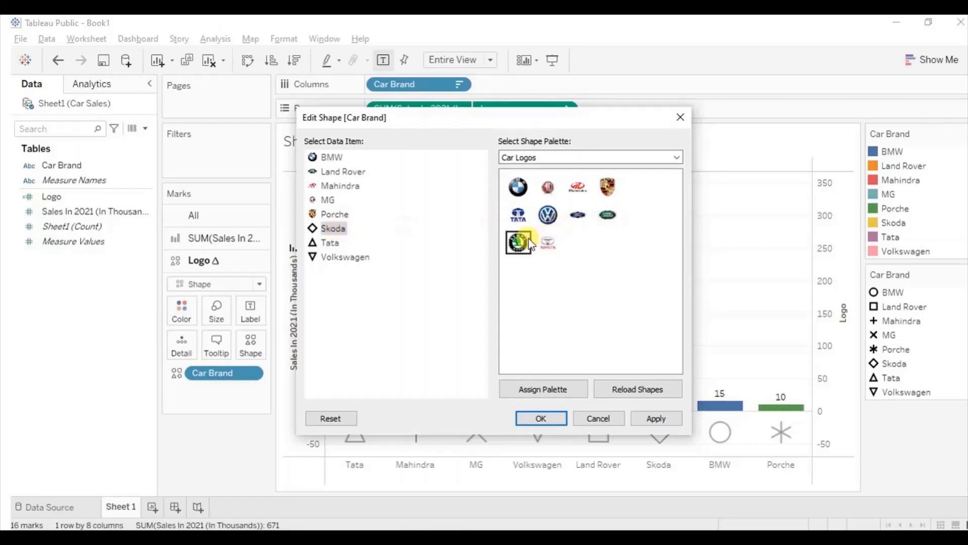
{"action": "left_click", "coordinate": [329, 244]}
{"action": "left_click", "coordinate": [518, 215]}
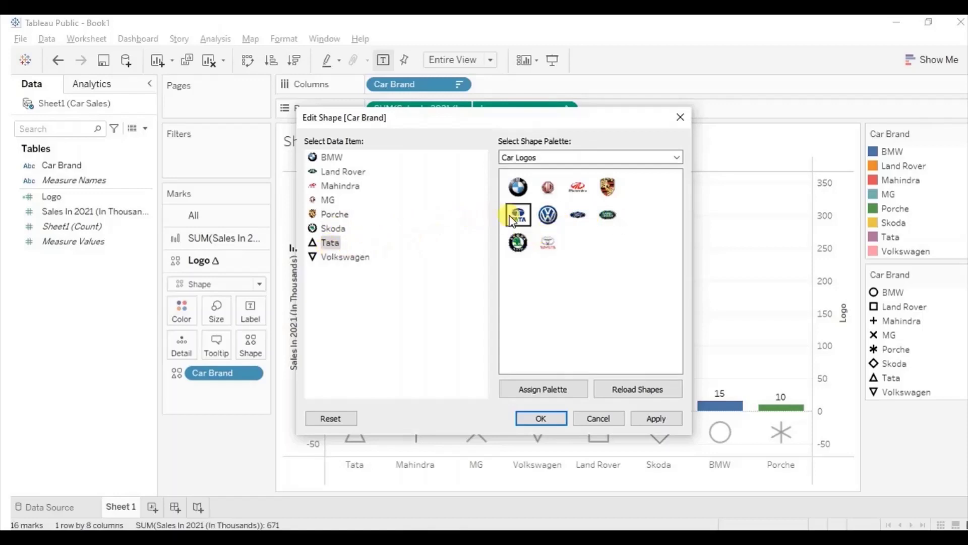
{"action": "left_click", "coordinate": [339, 256]}
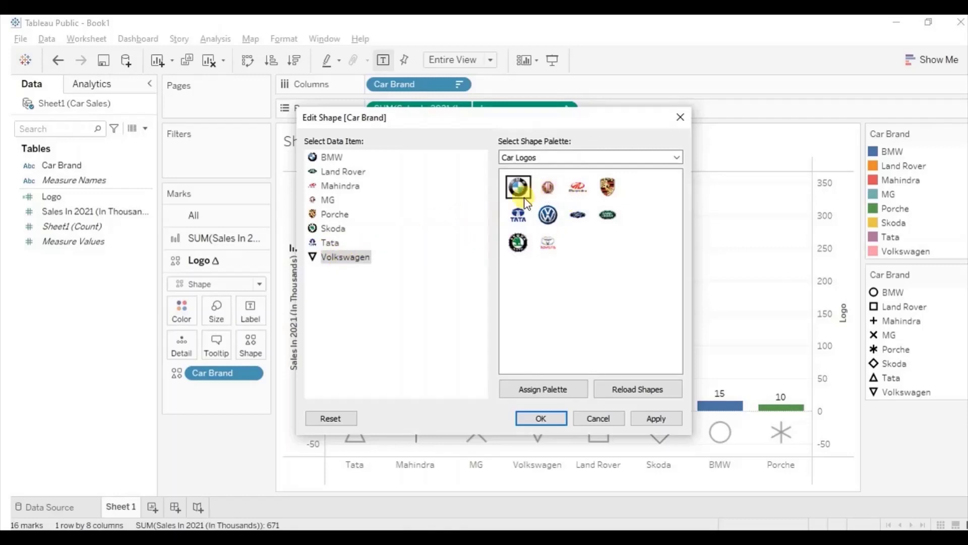
{"action": "left_click", "coordinate": [519, 241]}
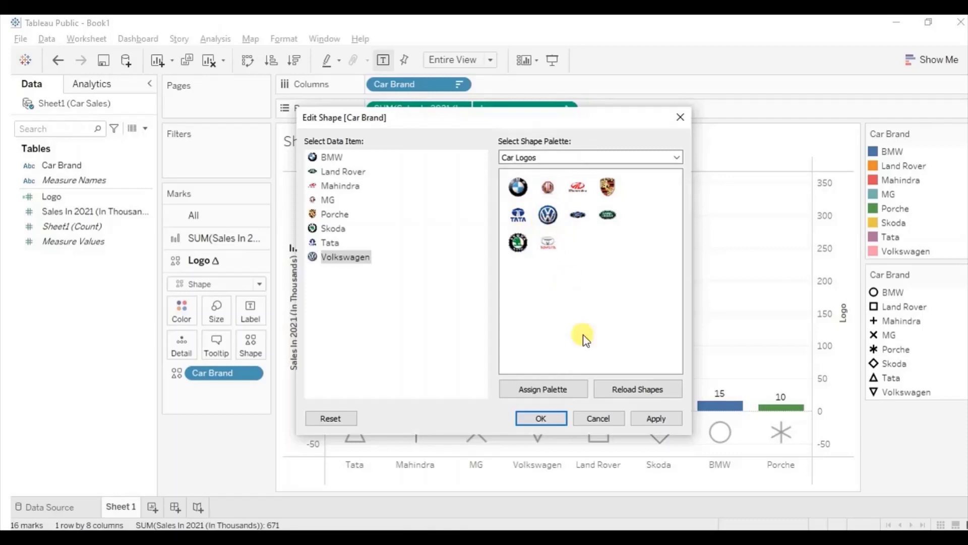
{"action": "left_click", "coordinate": [552, 418]}
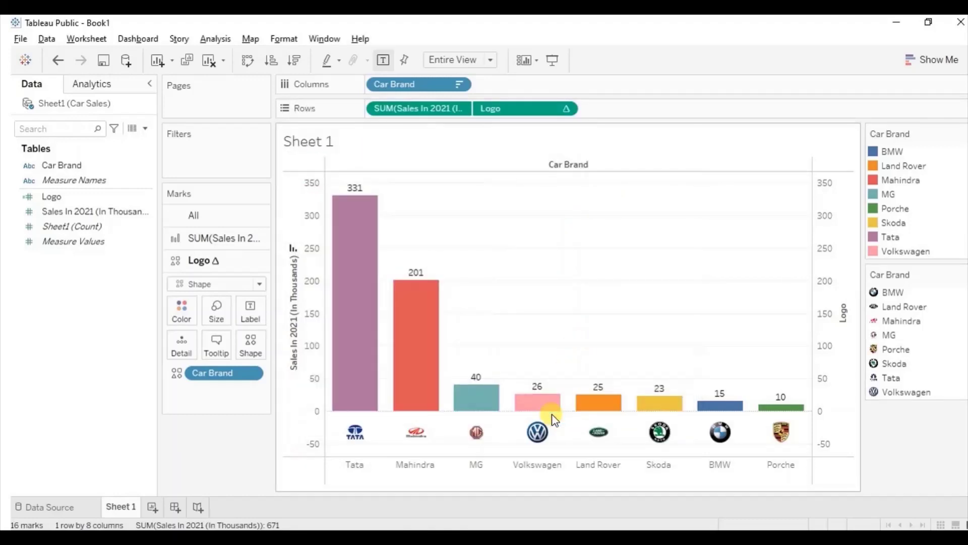
Hide the Car Brand header with the brand names below the chart and clear the Tata selection.
{"action": "left_click", "coordinate": [367, 474]}
{"action": "right_click", "coordinate": [368, 467]}
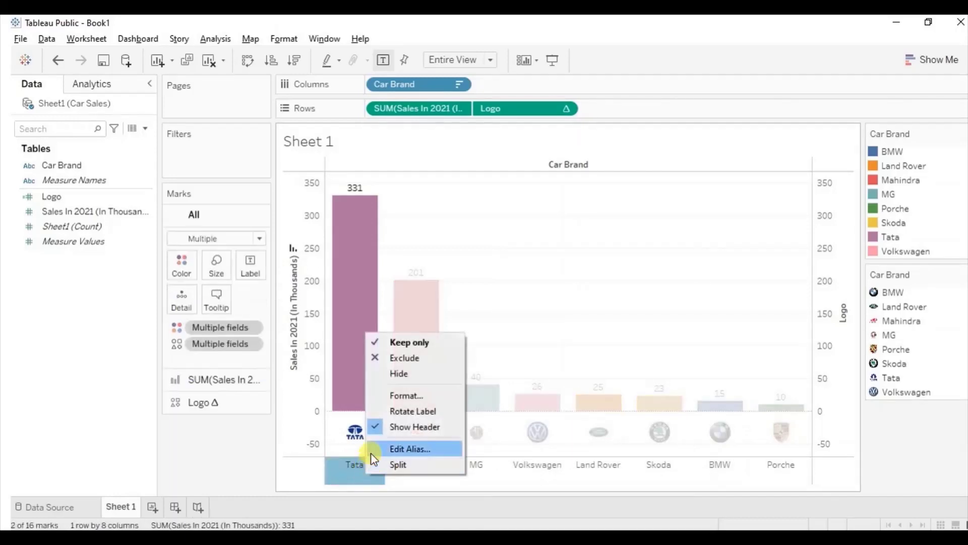
{"action": "left_click", "coordinate": [386, 428]}
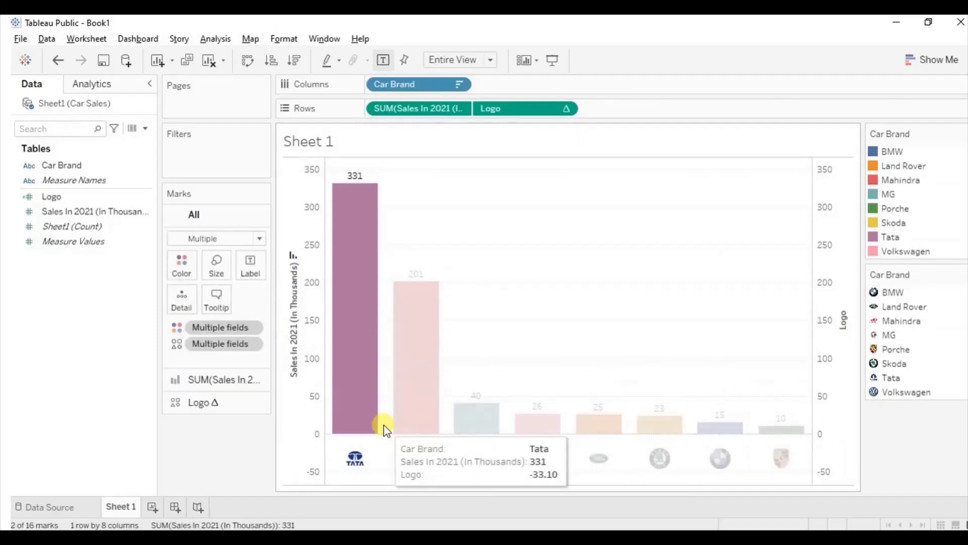
{"action": "left_click", "coordinate": [384, 429]}
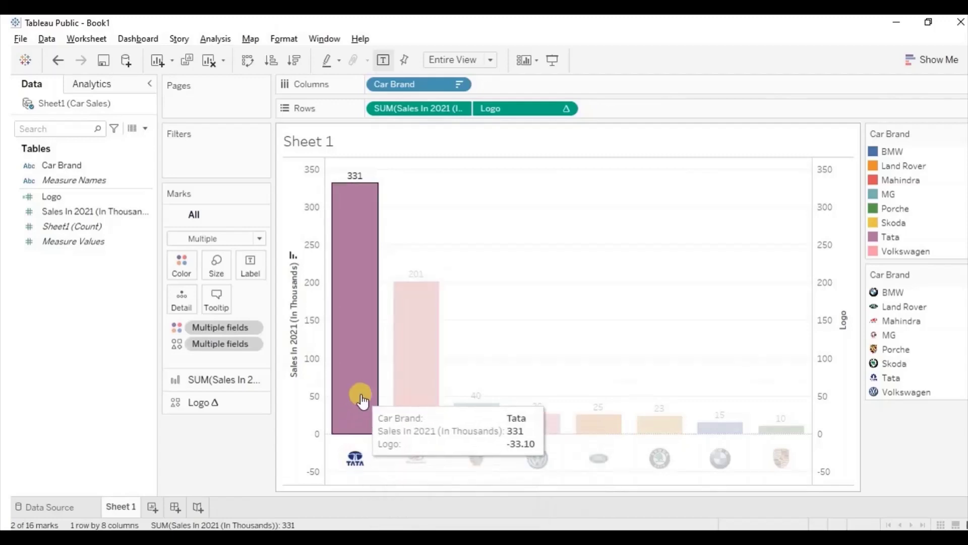
{"action": "left_click", "coordinate": [356, 436]}
{"action": "left_click", "coordinate": [356, 447]}
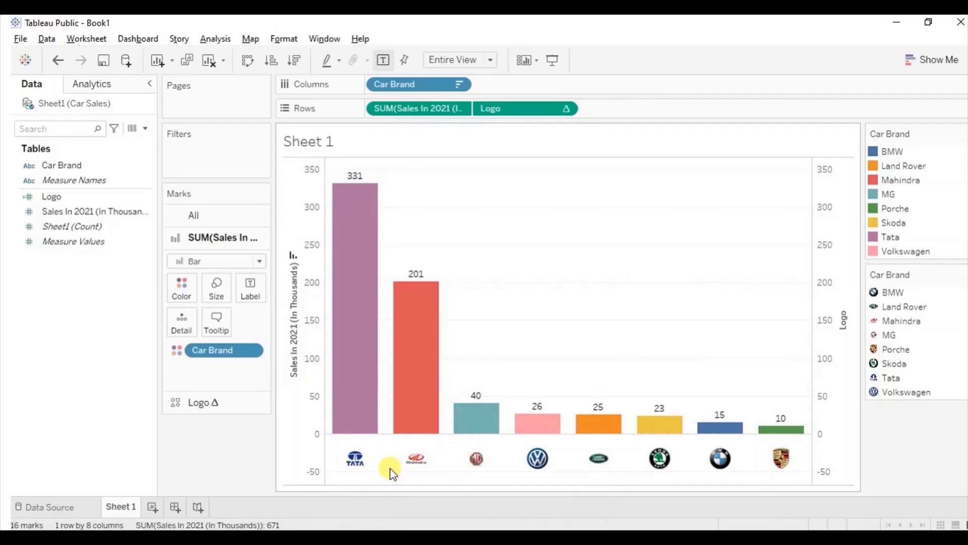
Slightly increase the size of the Logo shape marks beneath the bars.
{"action": "left_click", "coordinate": [199, 403]}
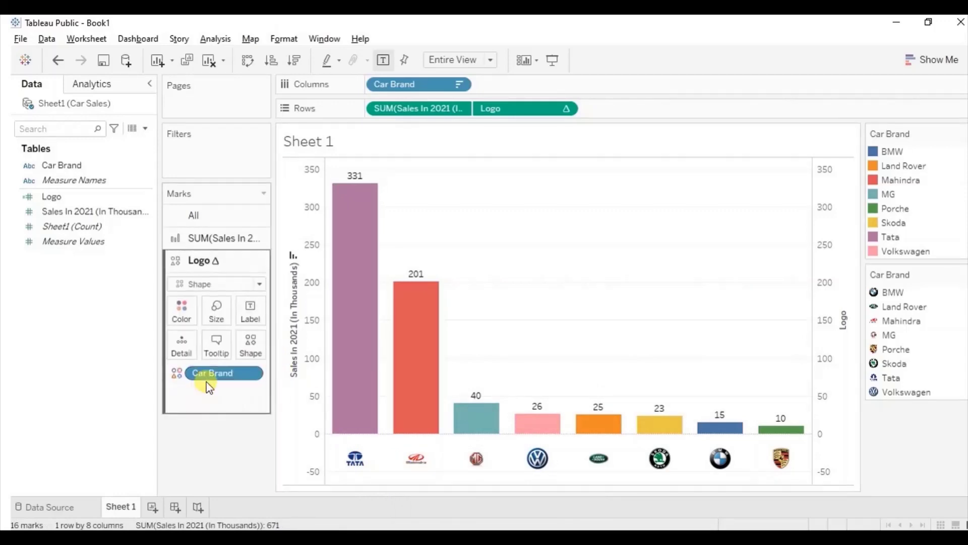
{"action": "left_click", "coordinate": [218, 314]}
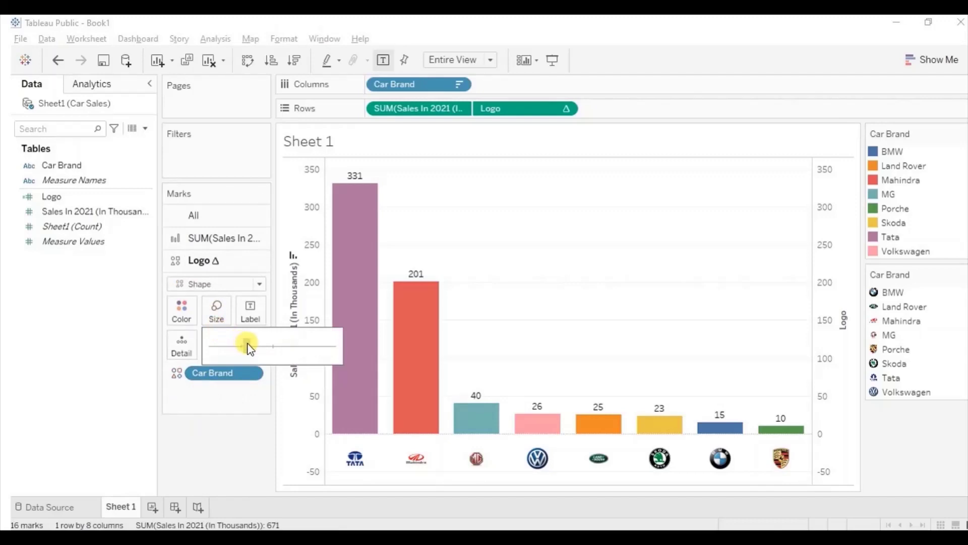
{"action": "left_click_drag", "start_coordinate": [248, 345], "coordinate": [252, 347]}
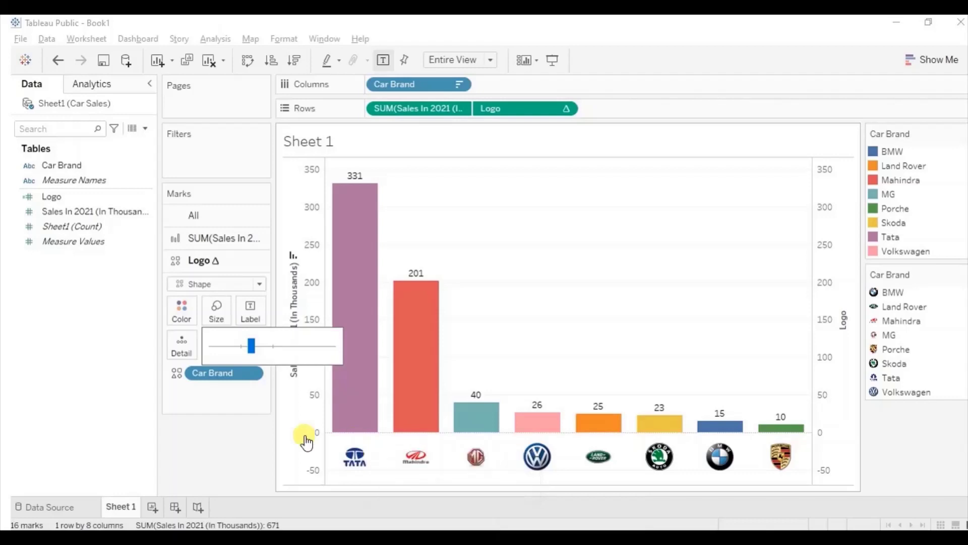
Change the multiplier at the end of the Logo calculated field's formula to 0.2 and apply it.
{"action": "left_click", "coordinate": [219, 428]}
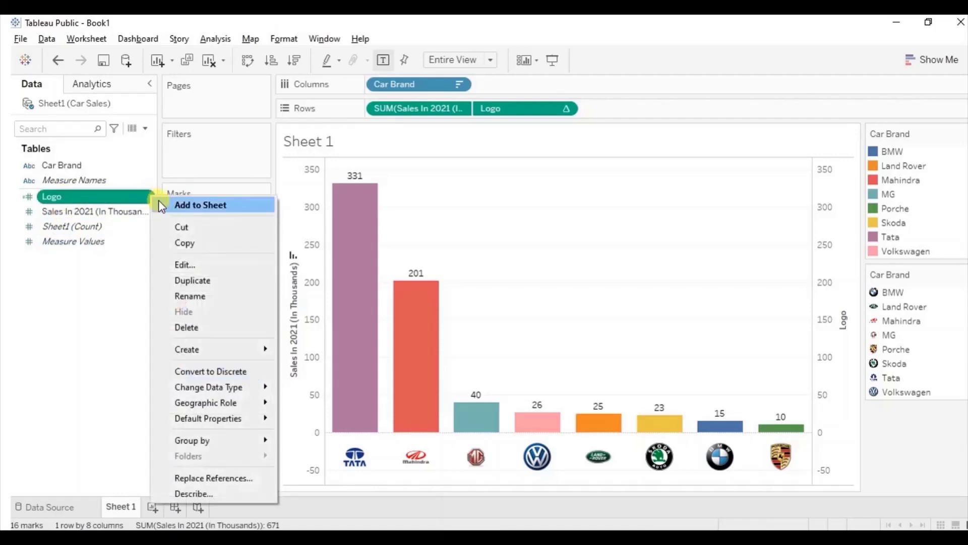
{"action": "left_click", "coordinate": [185, 264]}
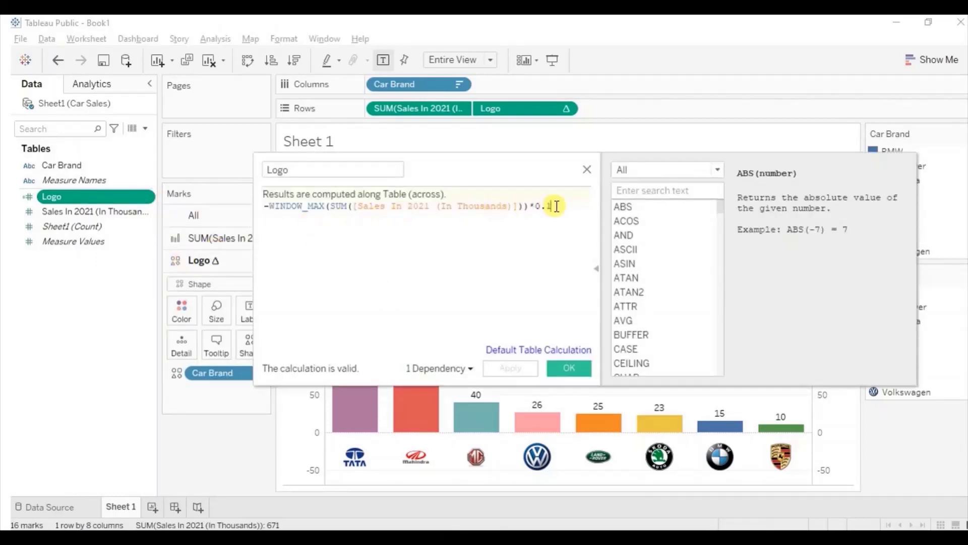
{"action": "key", "text": "BackSpace"}
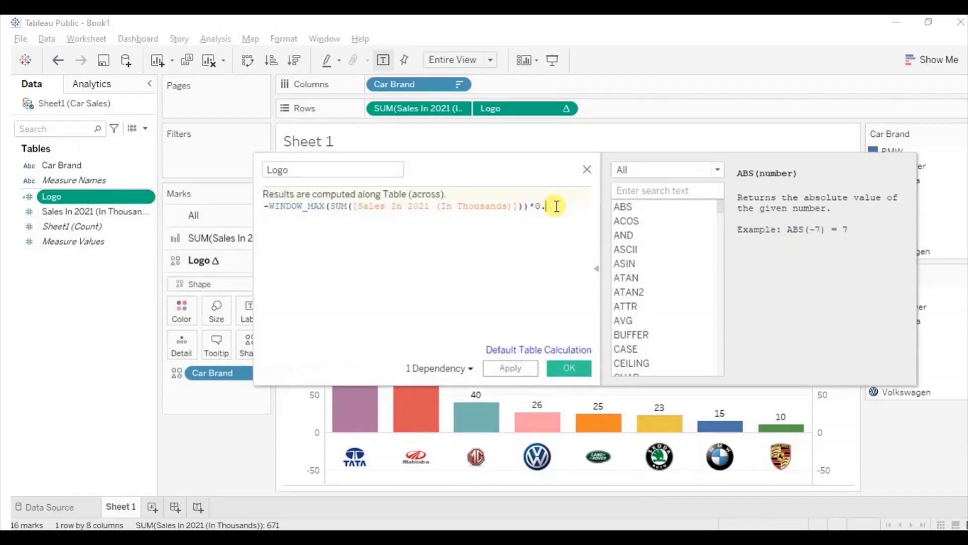
{"action": "type", "text": "2"}
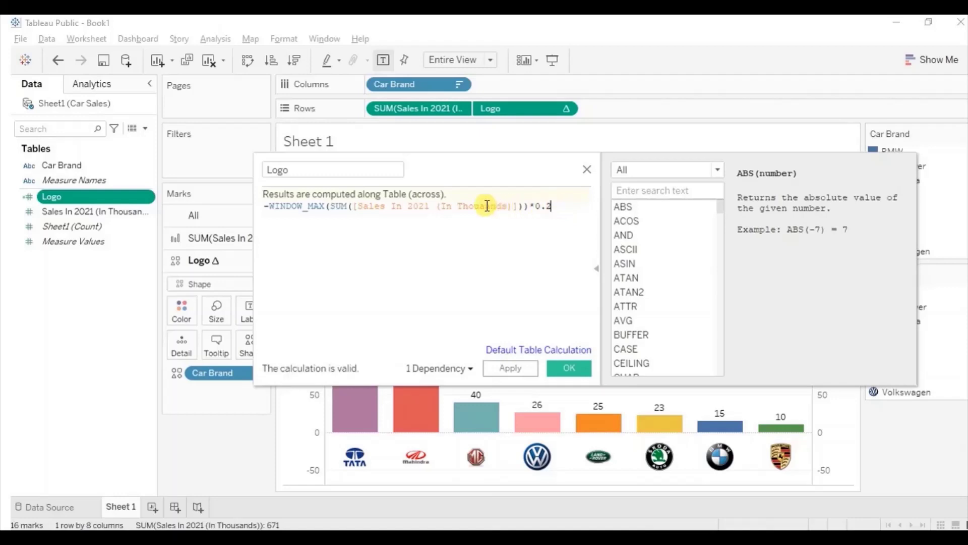
{"action": "left_click", "coordinate": [511, 368]}
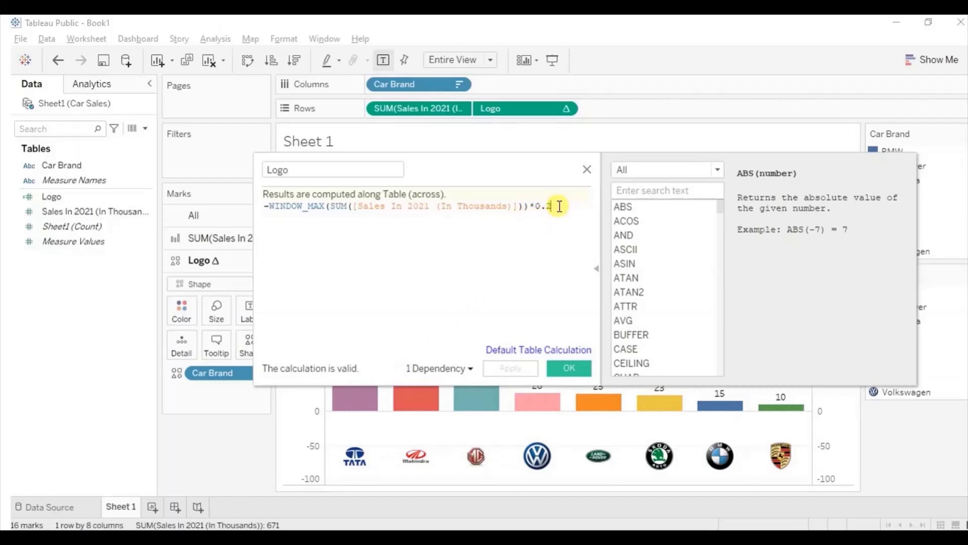
Restore the multiplier in the Logo calculated field's formula to 0.1.
{"action": "key", "text": "BackSpace"}
{"action": "type", "text": "1"}
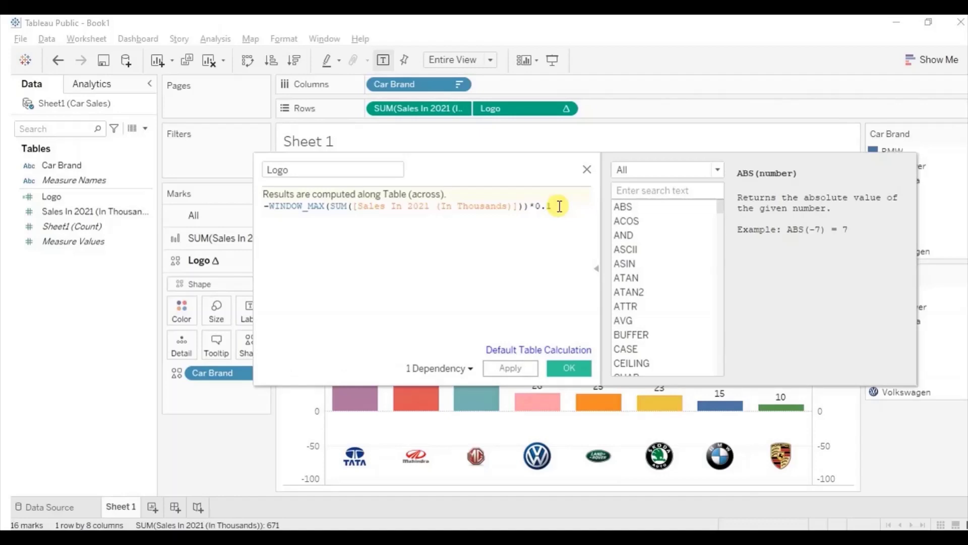
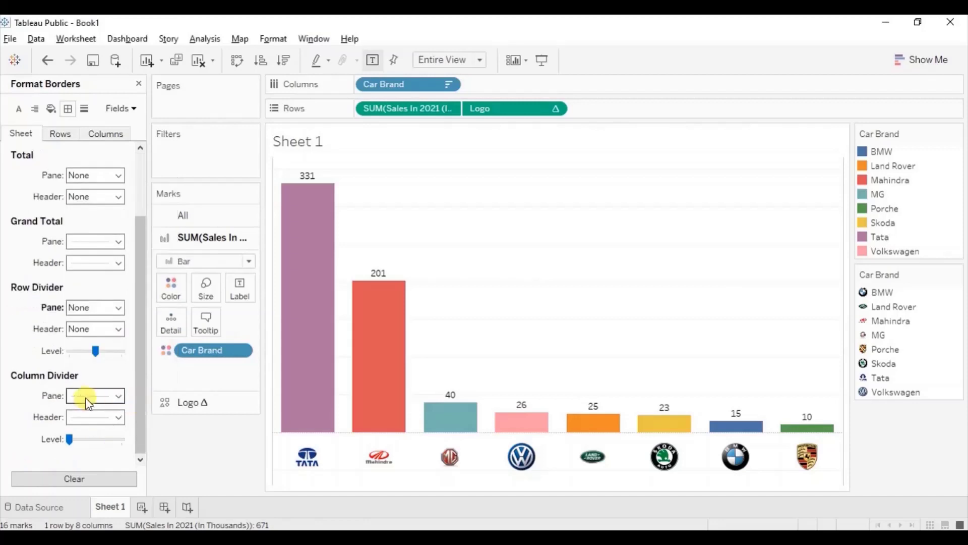
Set the column divider's pane border to None for the sheet.
{"action": "left_click", "coordinate": [71, 395]}
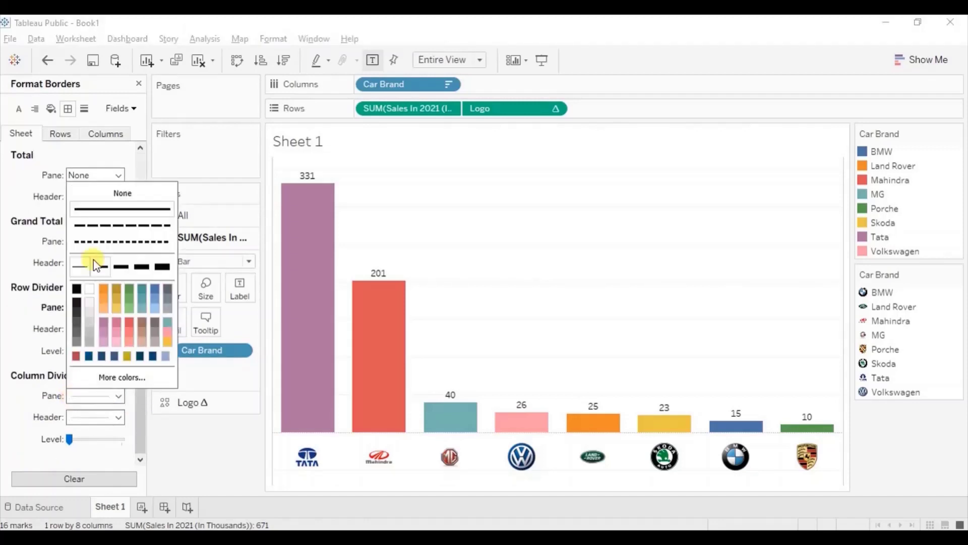
{"action": "left_click", "coordinate": [107, 191]}
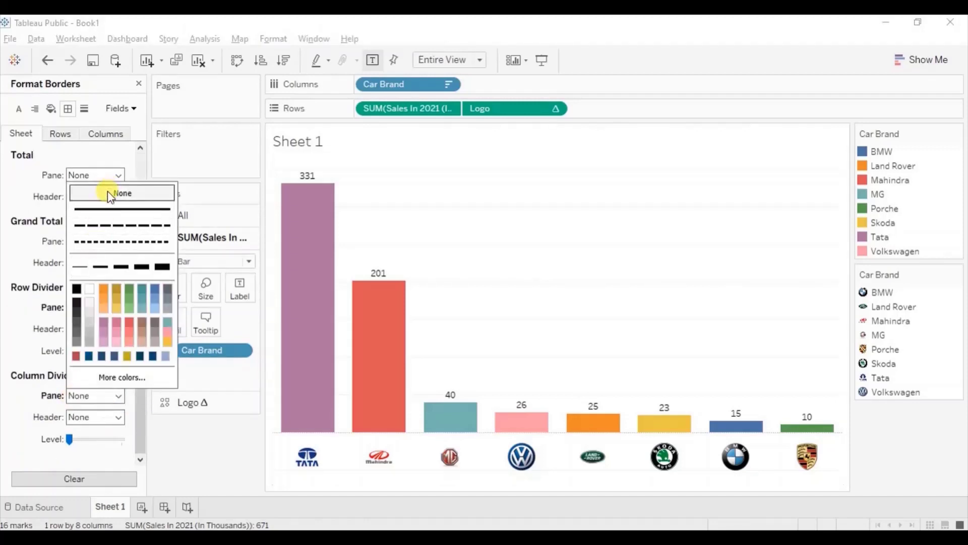
Set both the grid lines and the zero lines for the rows to None.
{"action": "left_click", "coordinate": [84, 110]}
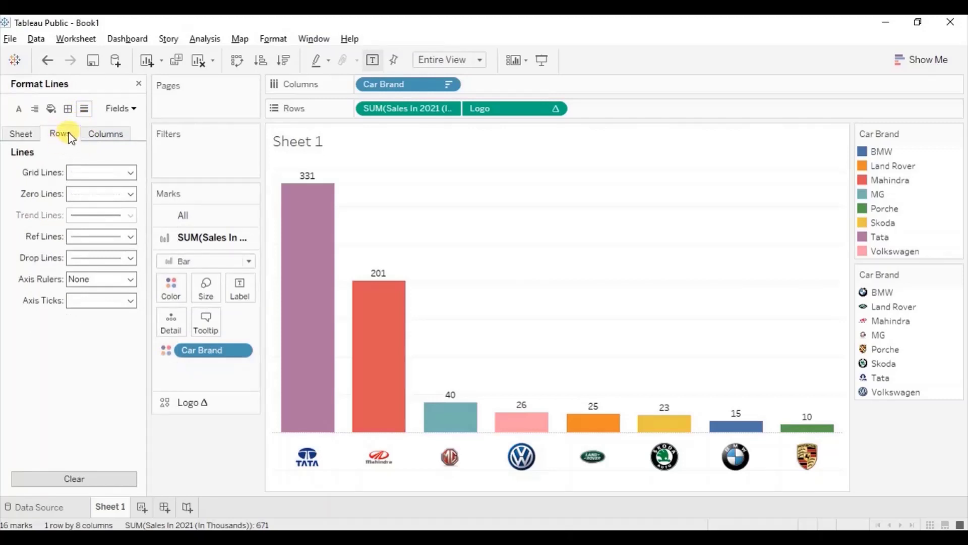
{"action": "left_click", "coordinate": [82, 173]}
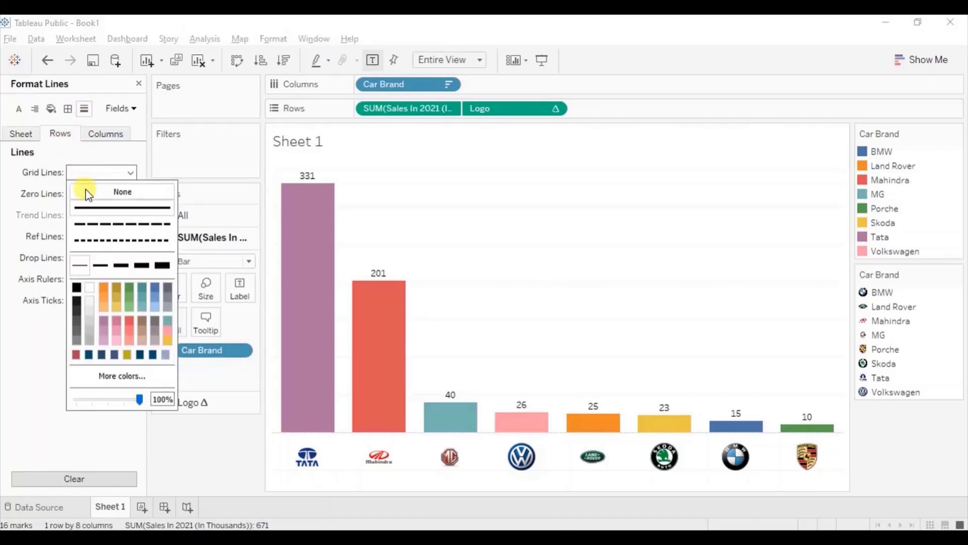
{"action": "left_click", "coordinate": [89, 194]}
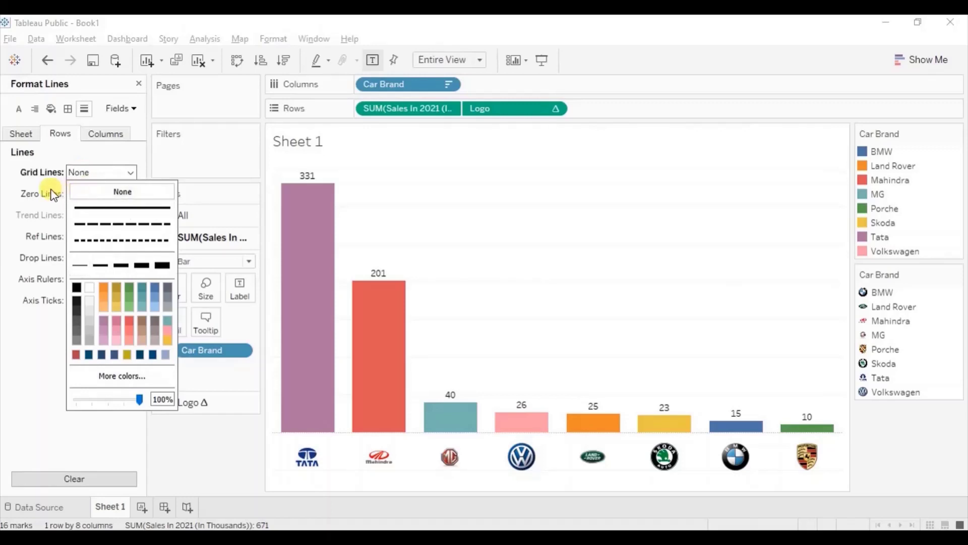
{"action": "left_click", "coordinate": [84, 194]}
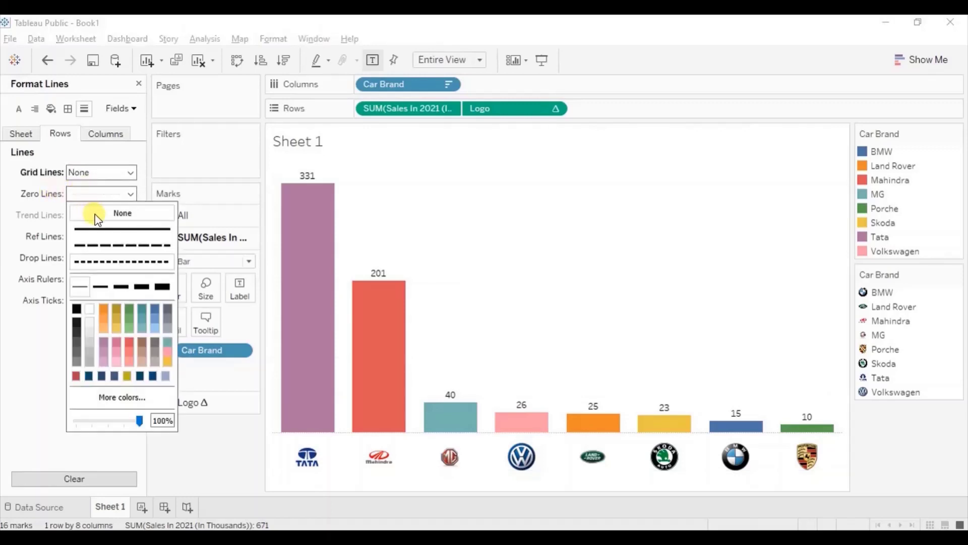
{"action": "left_click", "coordinate": [98, 217]}
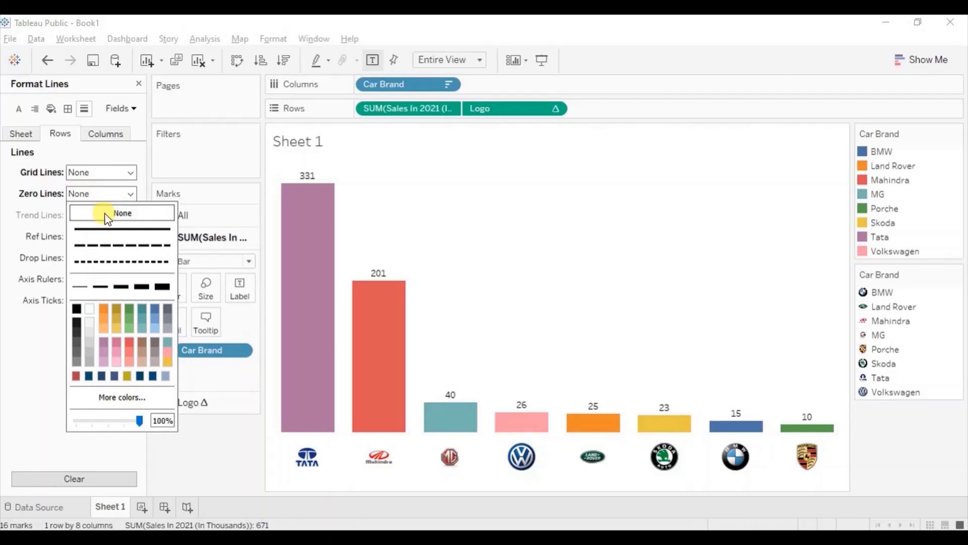
{"action": "left_click", "coordinate": [365, 207]}
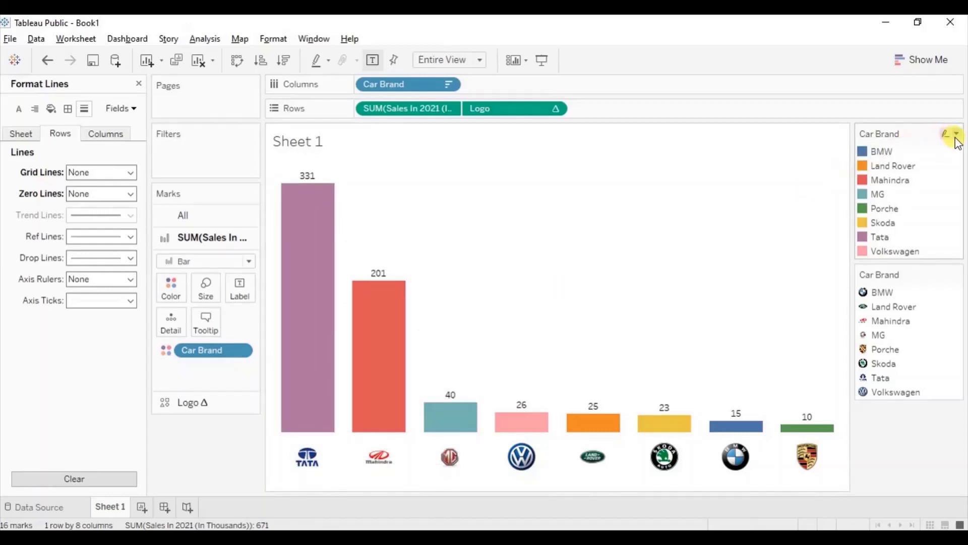
Edit the Car Brand colors and give BMW the light blue sampled from its logo beneath the bar.
{"action": "left_click", "coordinate": [955, 134]}
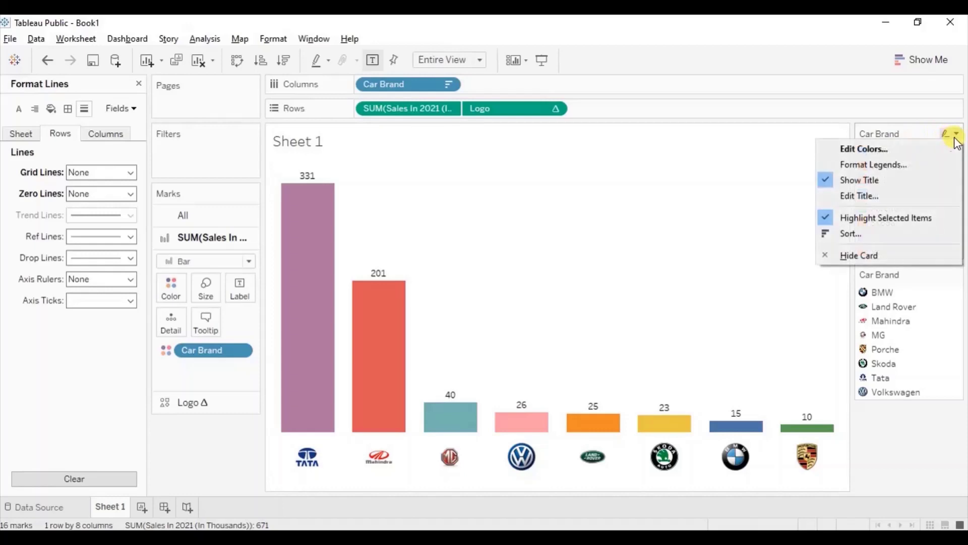
{"action": "left_click", "coordinate": [845, 149]}
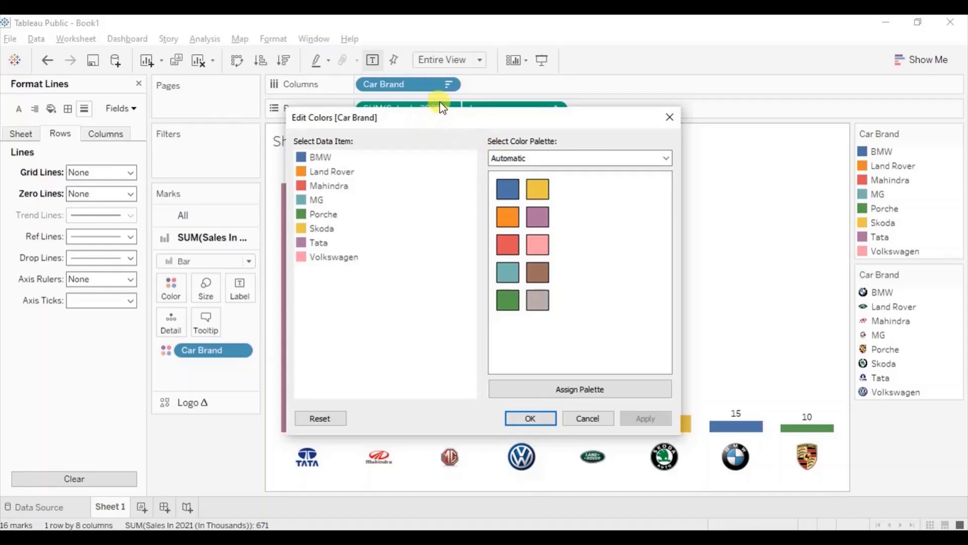
{"action": "double_click", "coordinate": [300, 157]}
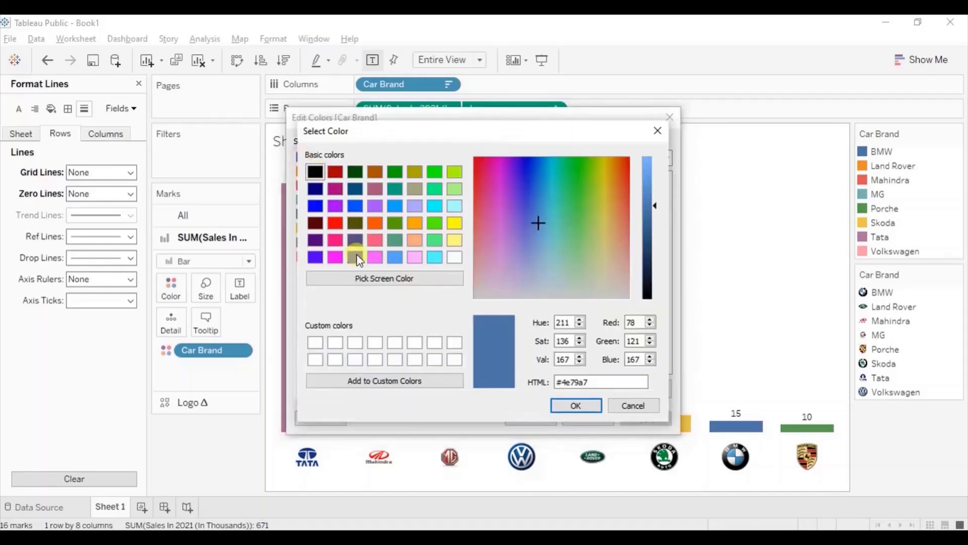
{"action": "left_click", "coordinate": [358, 278]}
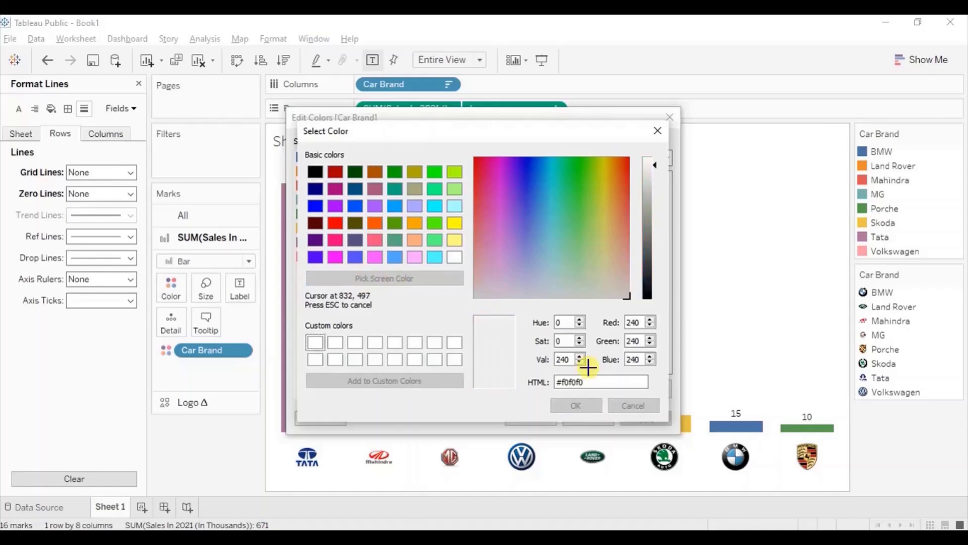
{"action": "left_click", "coordinate": [732, 451]}
{"action": "left_click", "coordinate": [580, 407]}
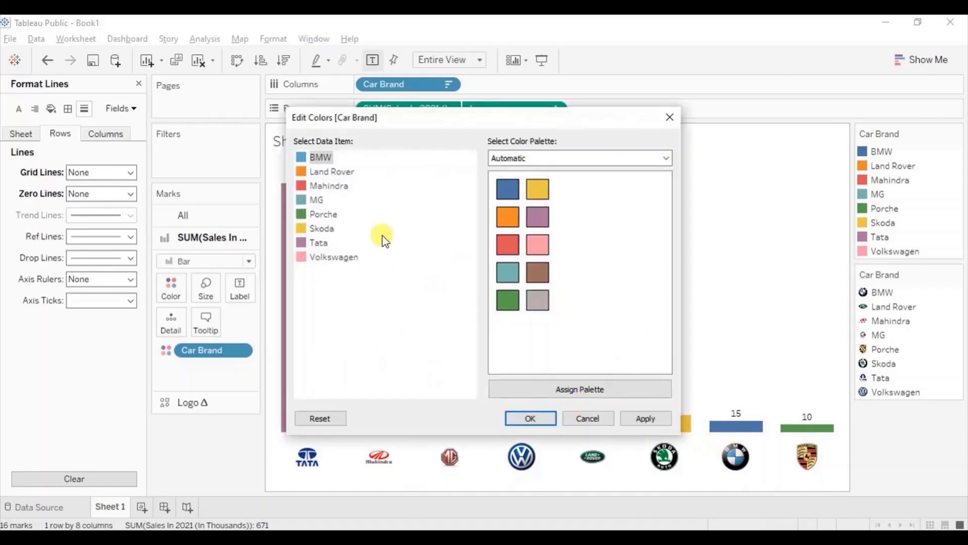
Set Land Rover's color to the dark green #006534 sampled from its logo.
{"action": "double_click", "coordinate": [303, 173]}
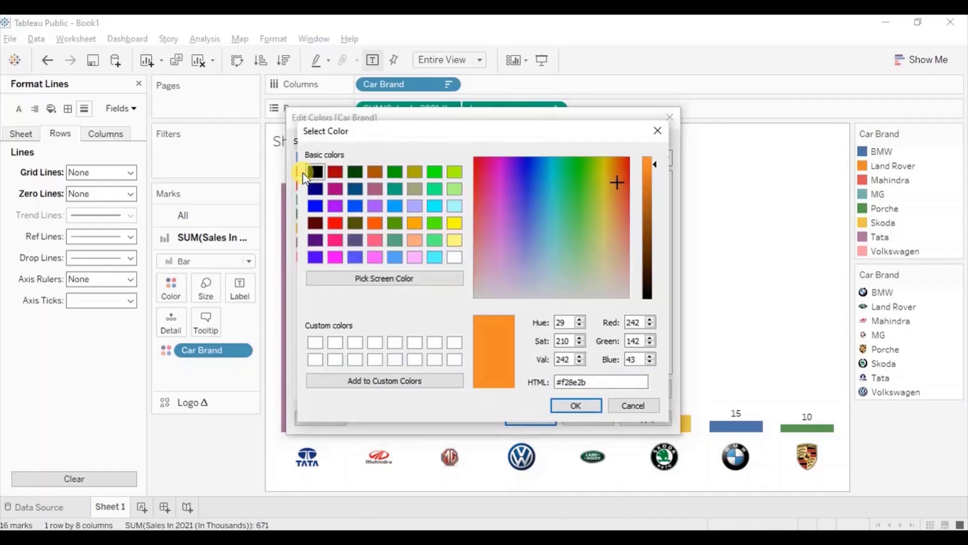
{"action": "left_click", "coordinate": [433, 278]}
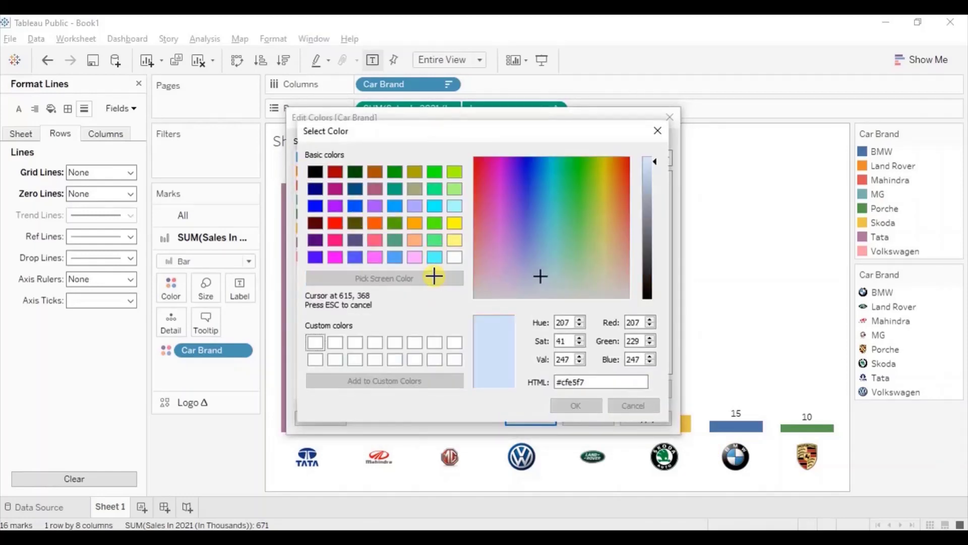
{"action": "left_click", "coordinate": [586, 459]}
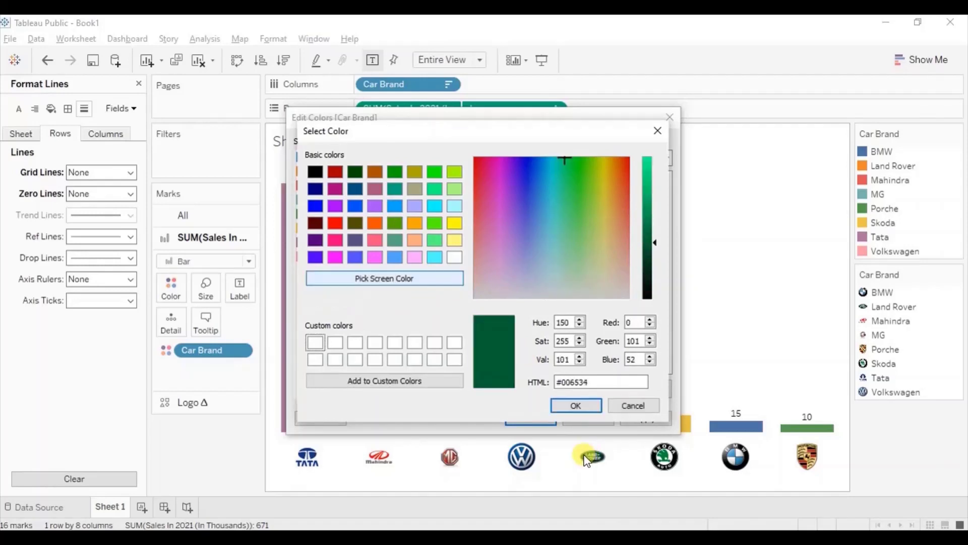
{"action": "left_click", "coordinate": [574, 405]}
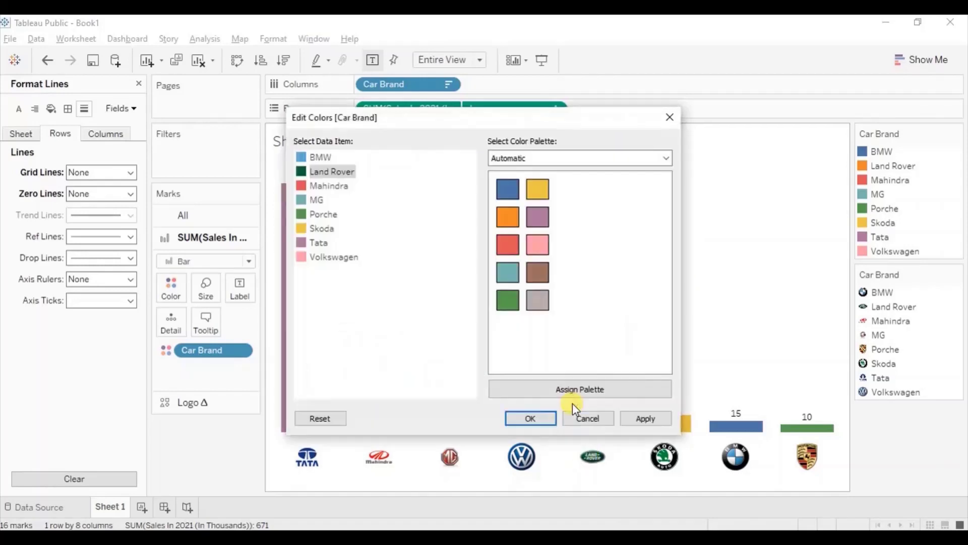
Set Mahindra's color to the red #ff0000 sampled from its logo.
{"action": "double_click", "coordinate": [300, 186]}
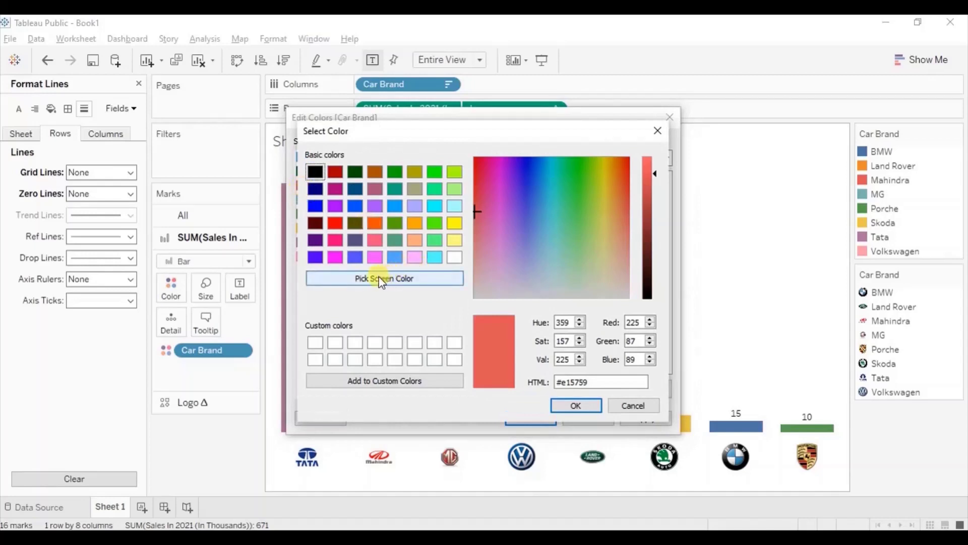
{"action": "left_click", "coordinate": [379, 278]}
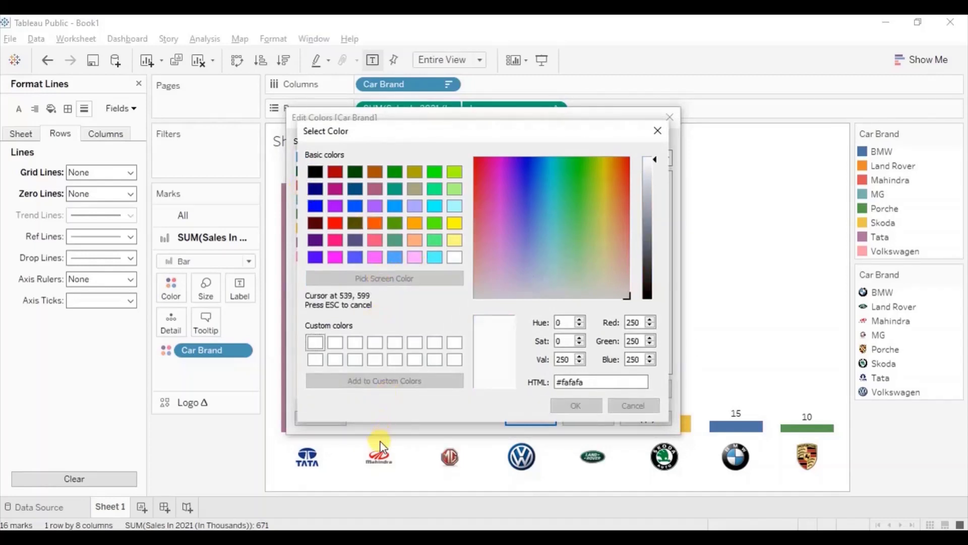
{"action": "left_click", "coordinate": [376, 459]}
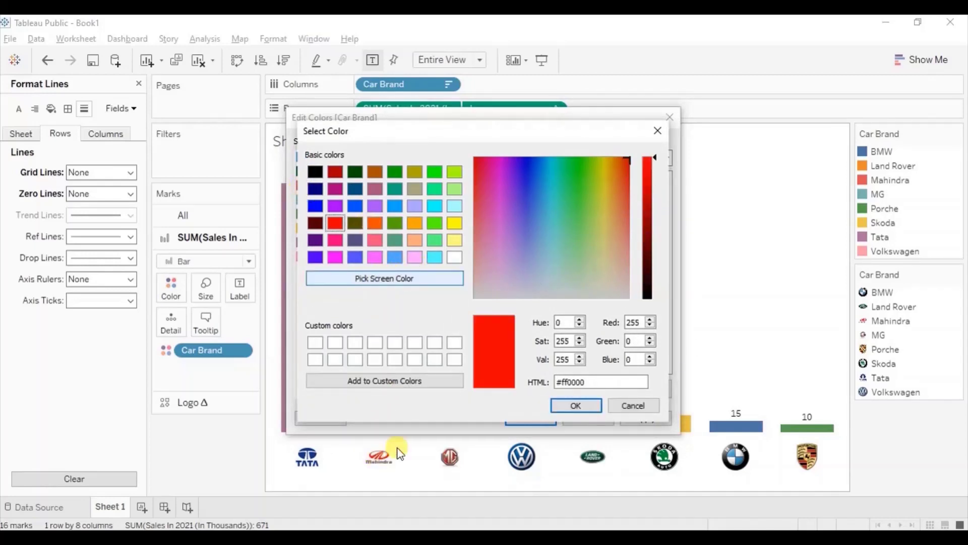
{"action": "left_click", "coordinate": [570, 400]}
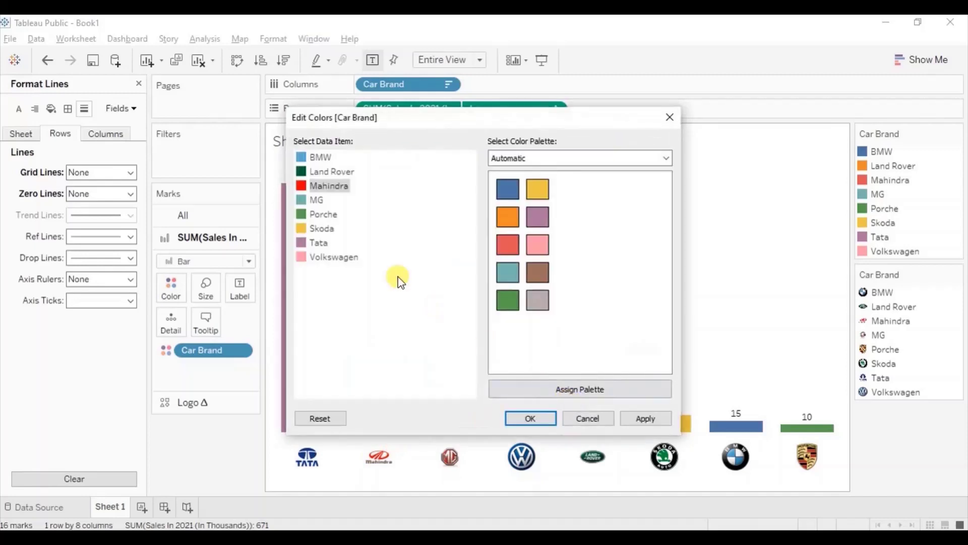
Set MG's color to the red #d4342f sampled from its logo.
{"action": "left_click", "coordinate": [304, 204]}
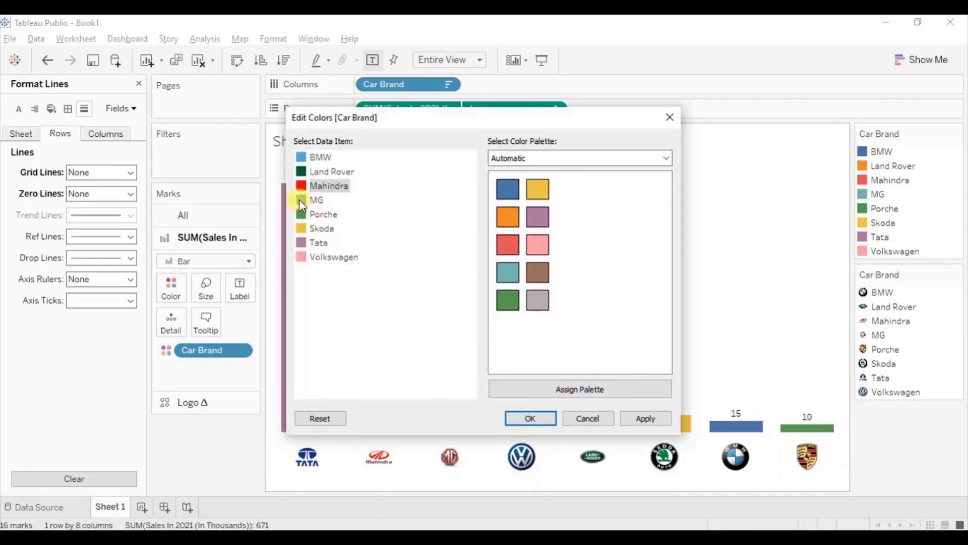
{"action": "double_click", "coordinate": [300, 200]}
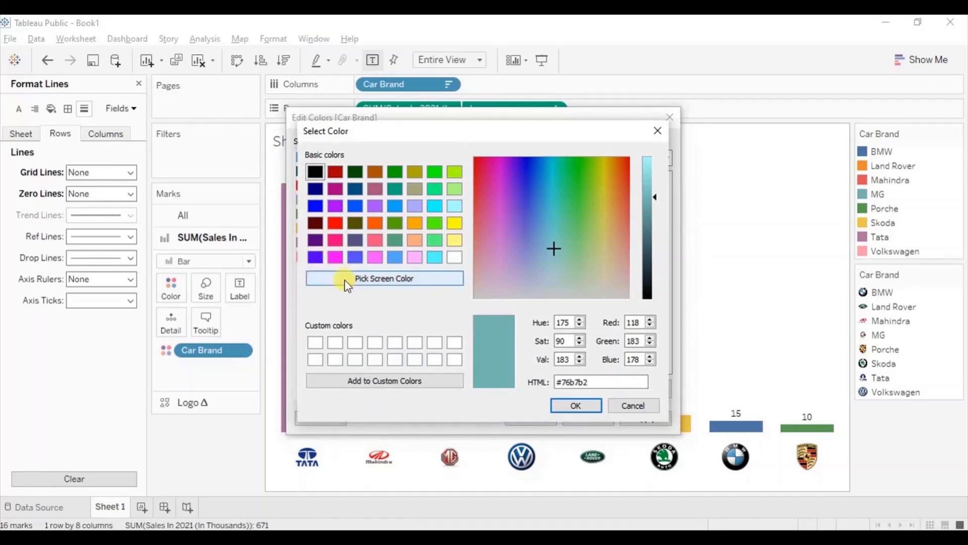
{"action": "left_click", "coordinate": [371, 279]}
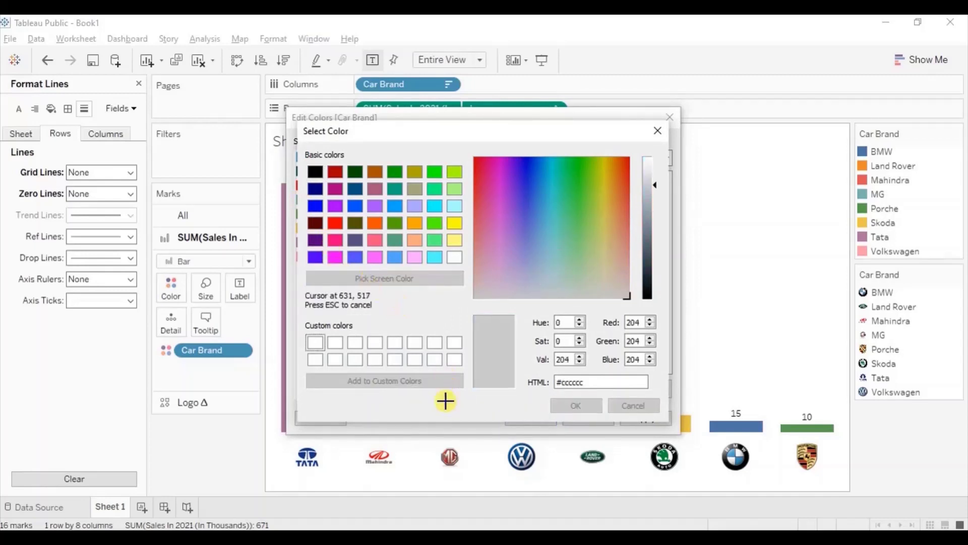
{"action": "left_click", "coordinate": [447, 456]}
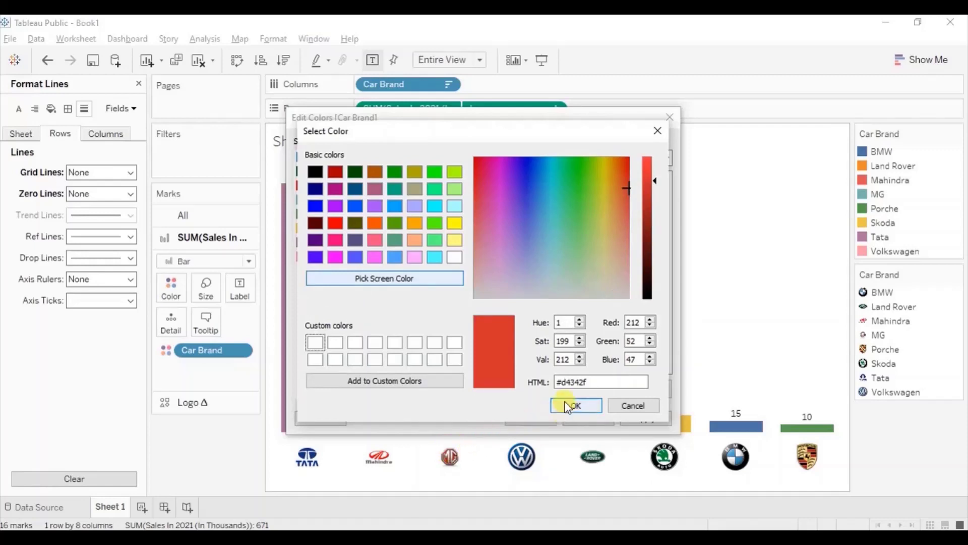
{"action": "left_click", "coordinate": [570, 405]}
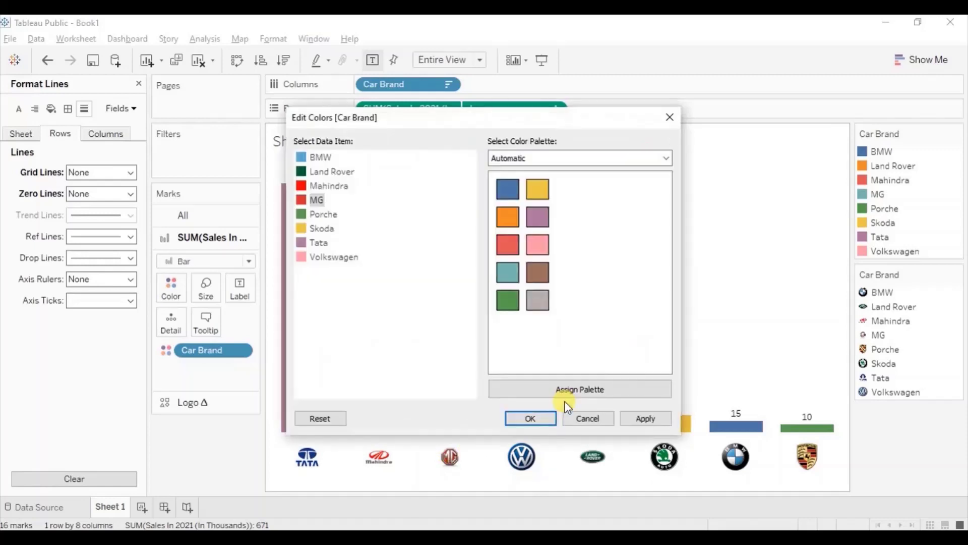
Set Porche's color to the yellow #f7d654 sampled from its logo.
{"action": "double_click", "coordinate": [303, 214]}
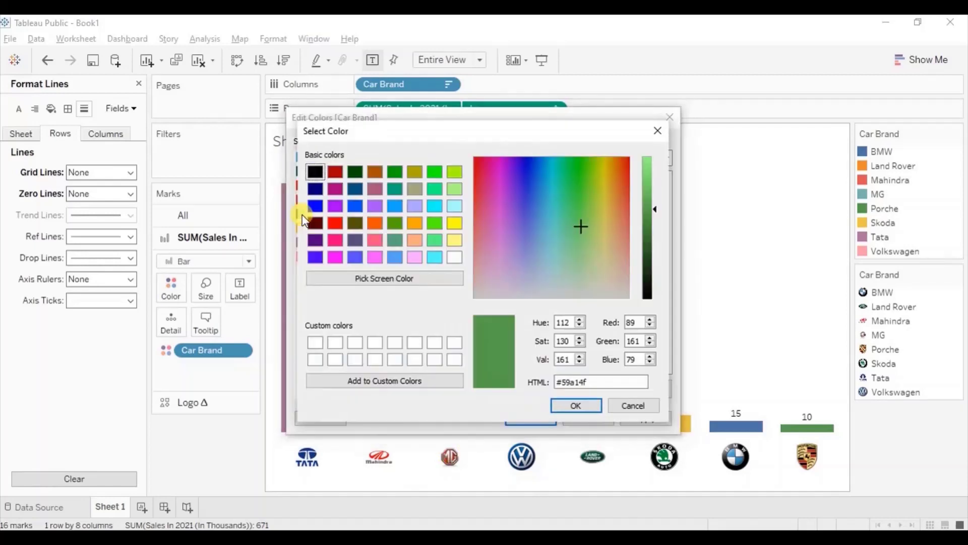
{"action": "left_click", "coordinate": [349, 279]}
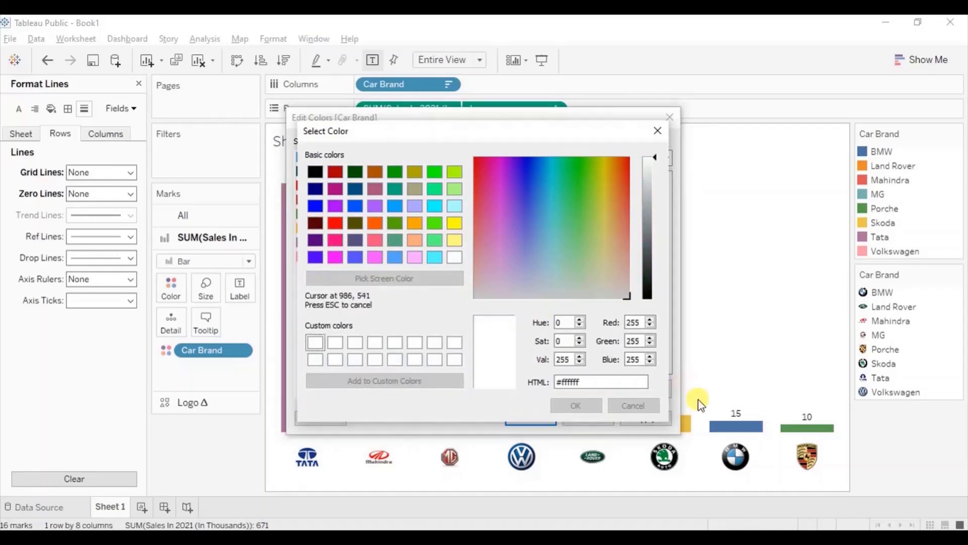
{"action": "left_click", "coordinate": [806, 452]}
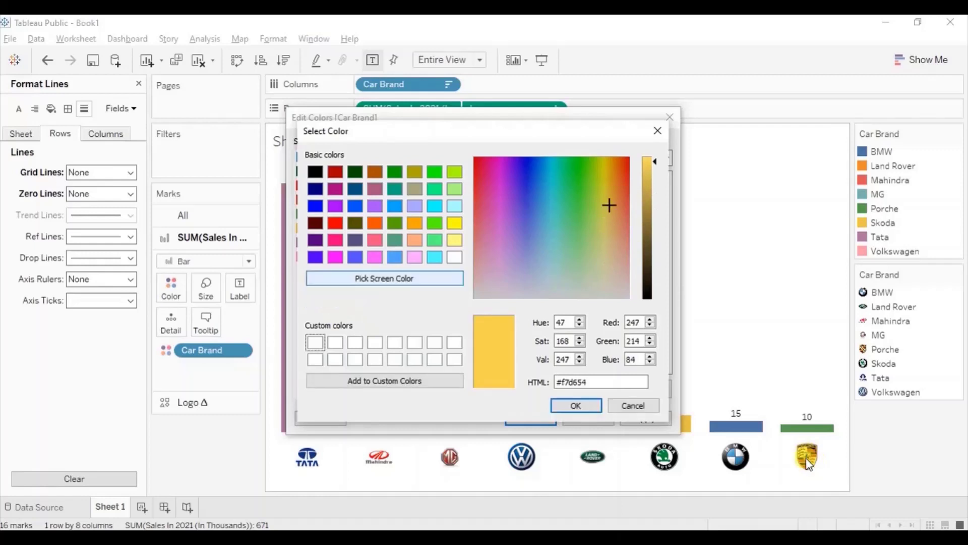
{"action": "left_click", "coordinate": [576, 405]}
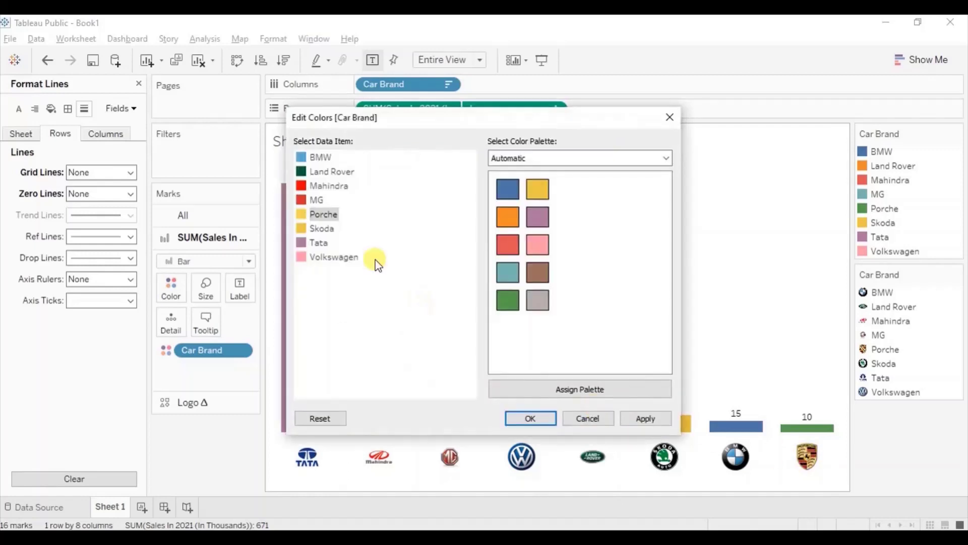
Set Skoda's color to the green #009036 sampled from its logo.
{"action": "double_click", "coordinate": [304, 230]}
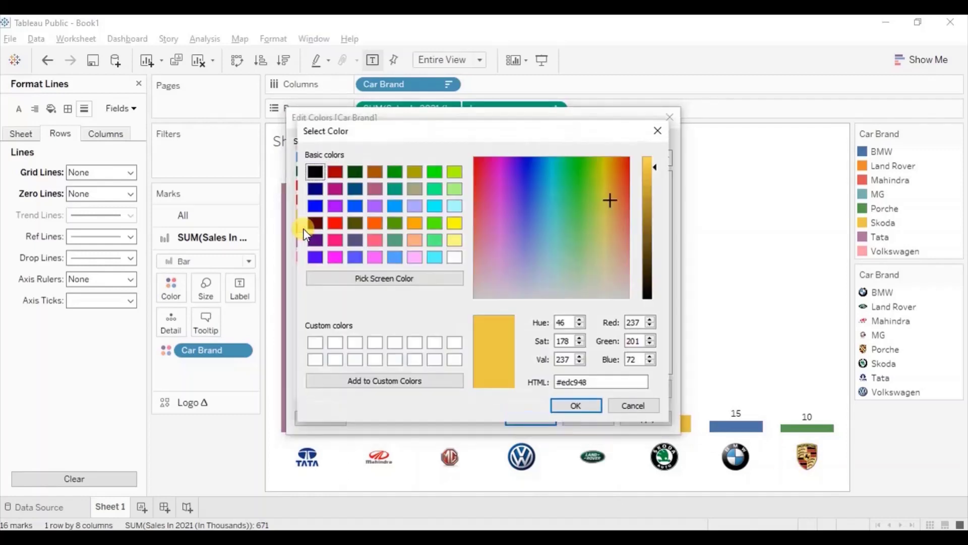
{"action": "left_click", "coordinate": [356, 279]}
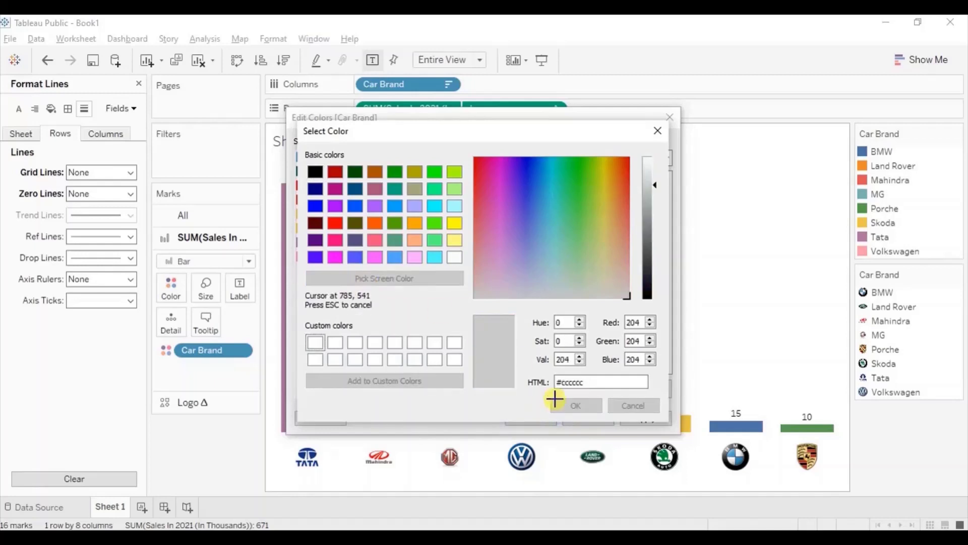
{"action": "left_click", "coordinate": [662, 457]}
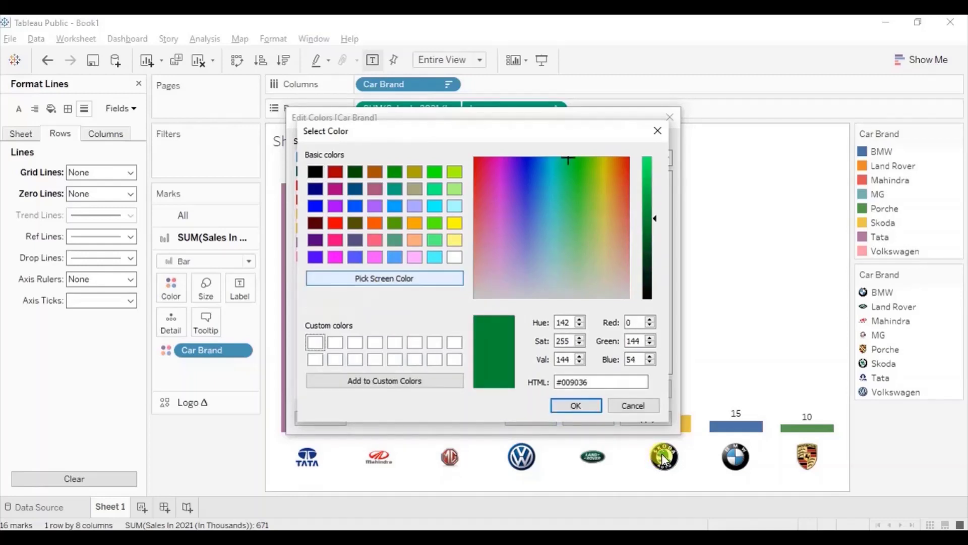
{"action": "left_click", "coordinate": [588, 406]}
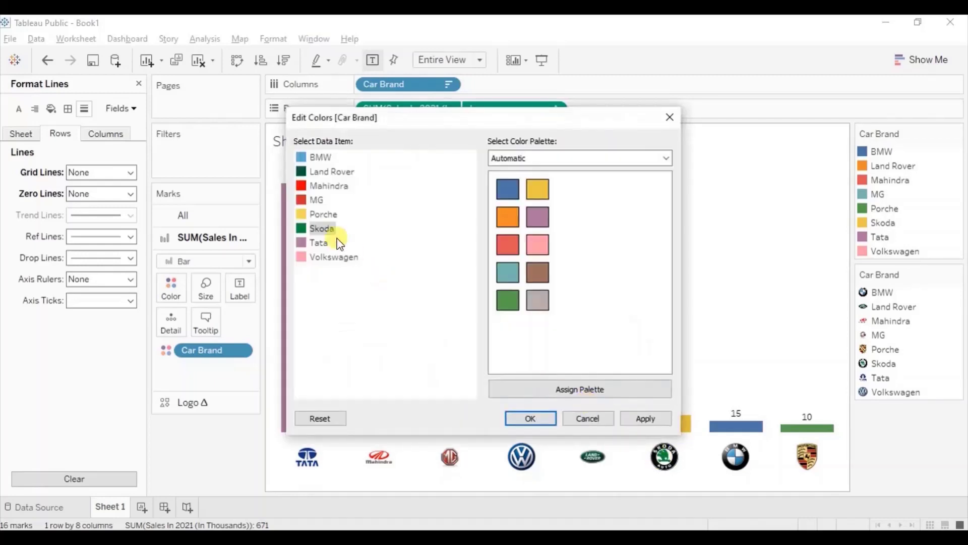
Set Tata's color to the dark blue #133984 sampled from its logo.
{"action": "double_click", "coordinate": [302, 245]}
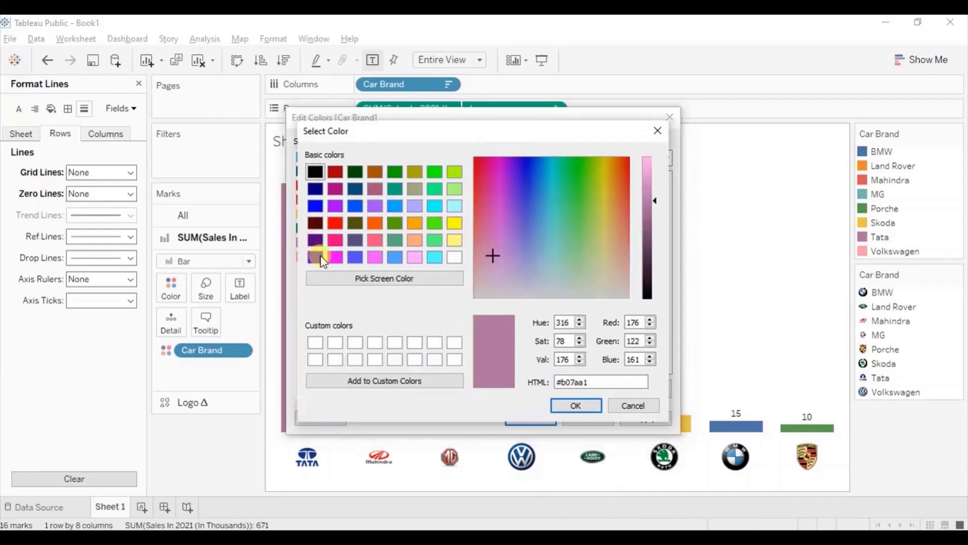
{"action": "left_click", "coordinate": [347, 277]}
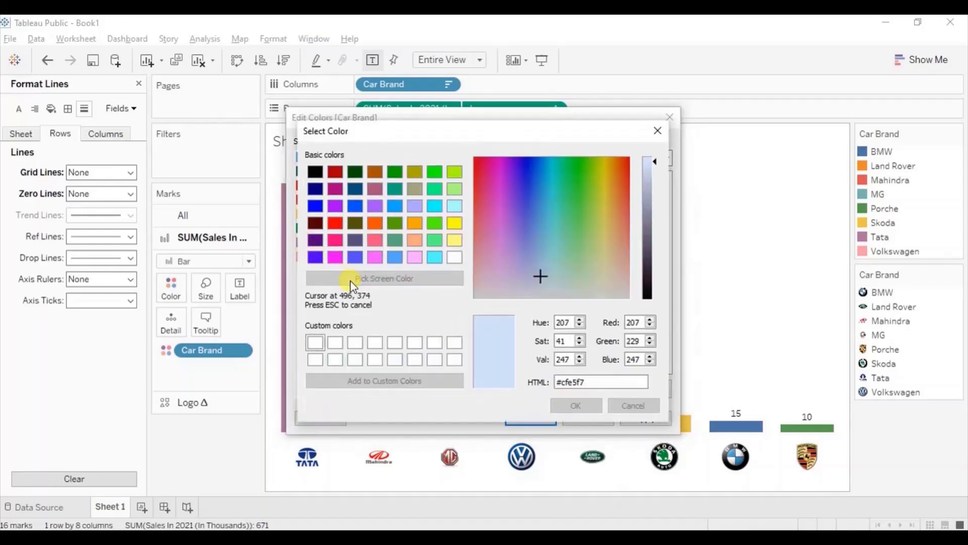
{"action": "left_click", "coordinate": [301, 454]}
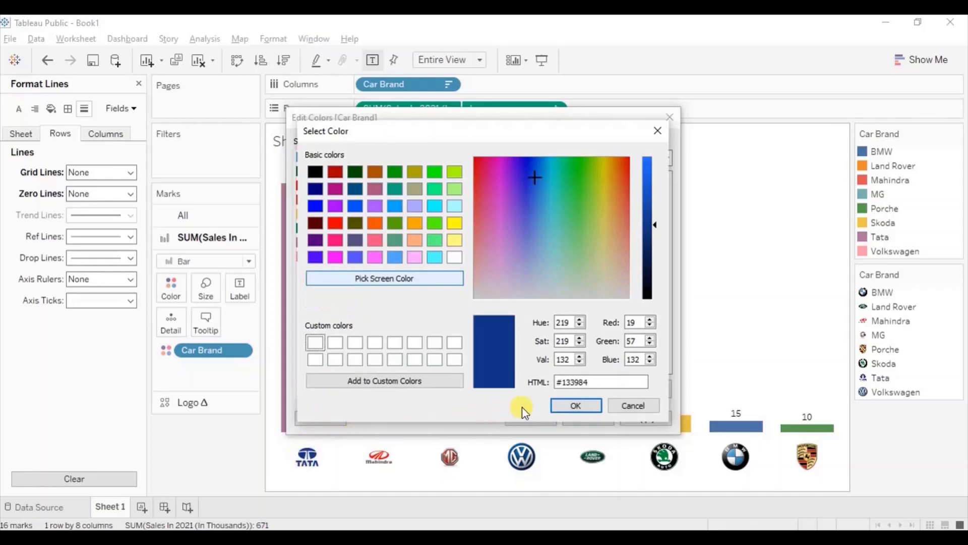
{"action": "left_click", "coordinate": [565, 403]}
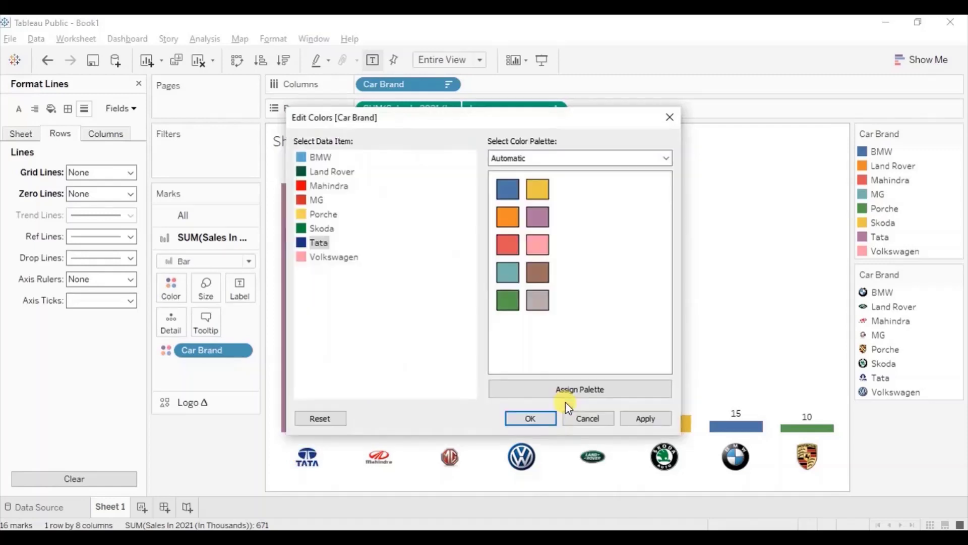
Set Volkswagen's color to the blue sampled from its logo and apply the edited Car Brand colors to the chart.
{"action": "double_click", "coordinate": [303, 258]}
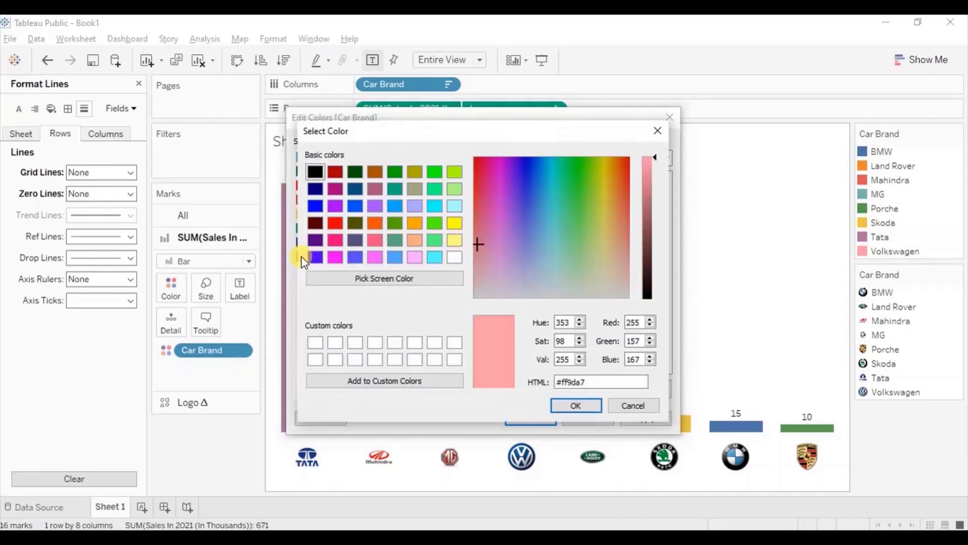
{"action": "left_click", "coordinate": [387, 277]}
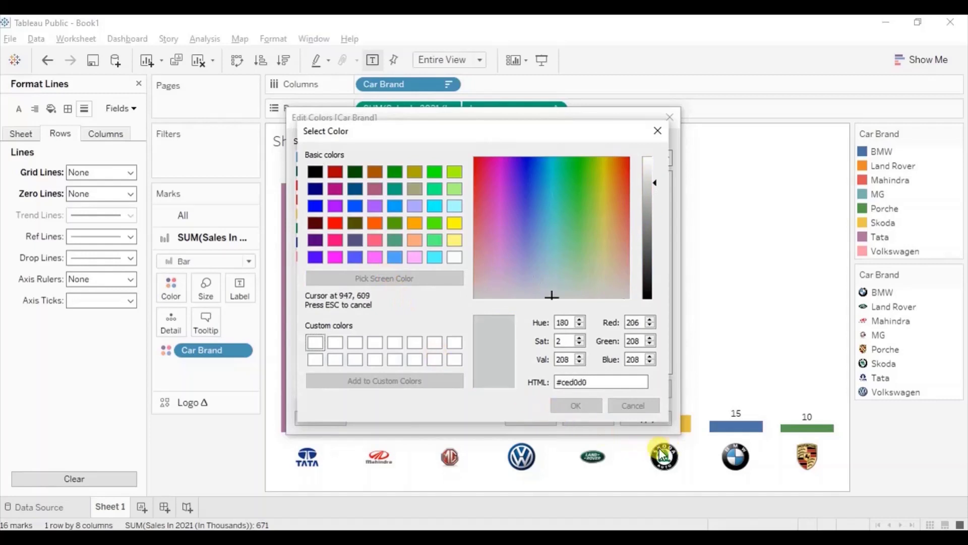
{"action": "left_click", "coordinate": [519, 458]}
{"action": "left_click", "coordinate": [566, 410]}
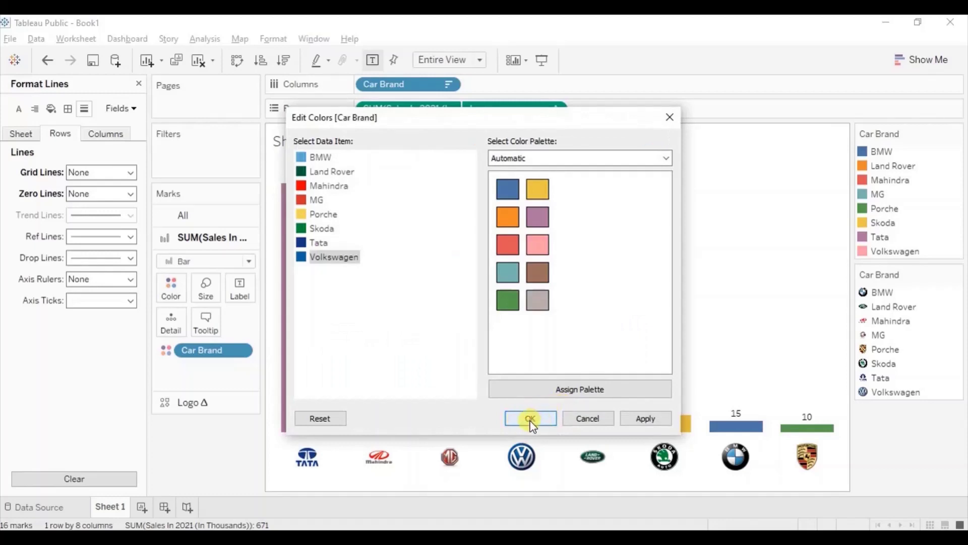
{"action": "left_click", "coordinate": [520, 418]}
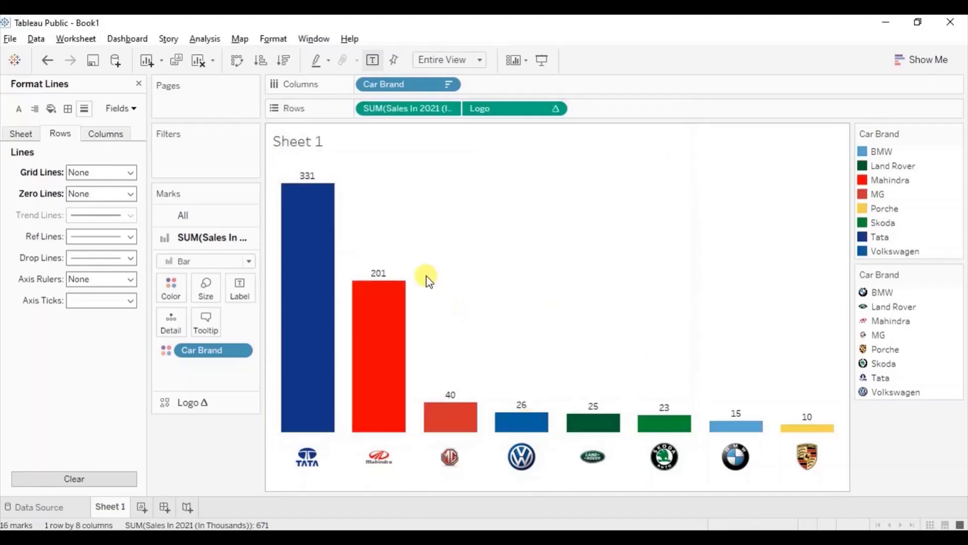
Set the font color of the bars' sales labels to Match Mark Color.
{"action": "left_click", "coordinate": [235, 279]}
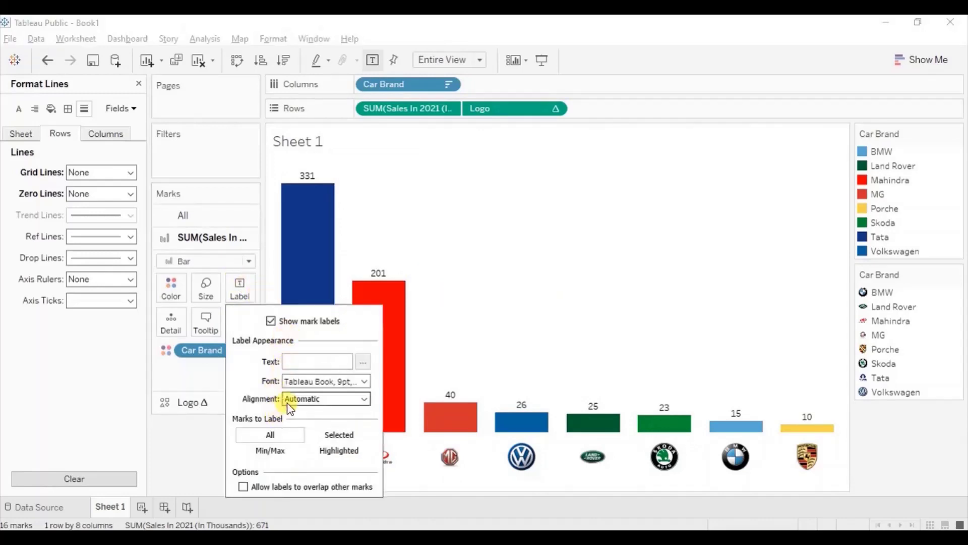
{"action": "left_click", "coordinate": [317, 384]}
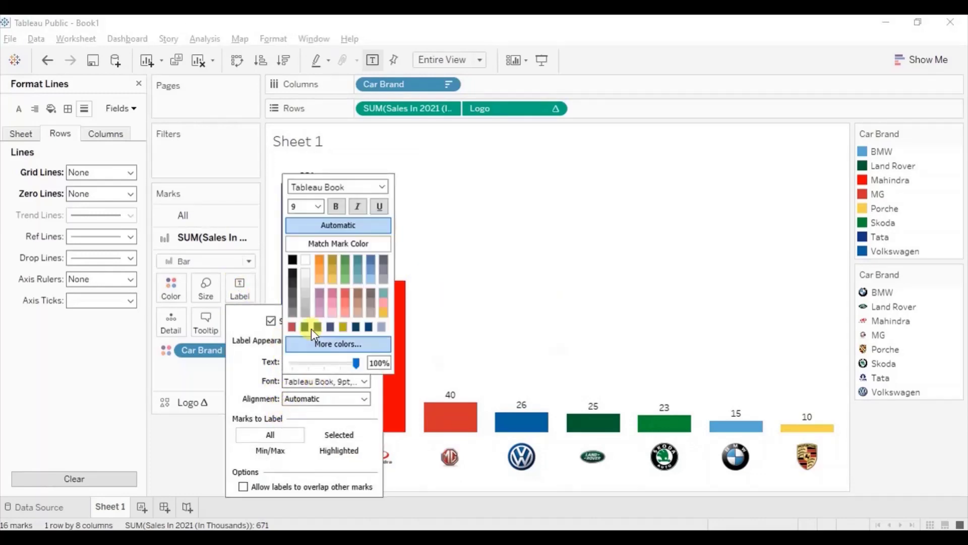
{"action": "left_click", "coordinate": [319, 243]}
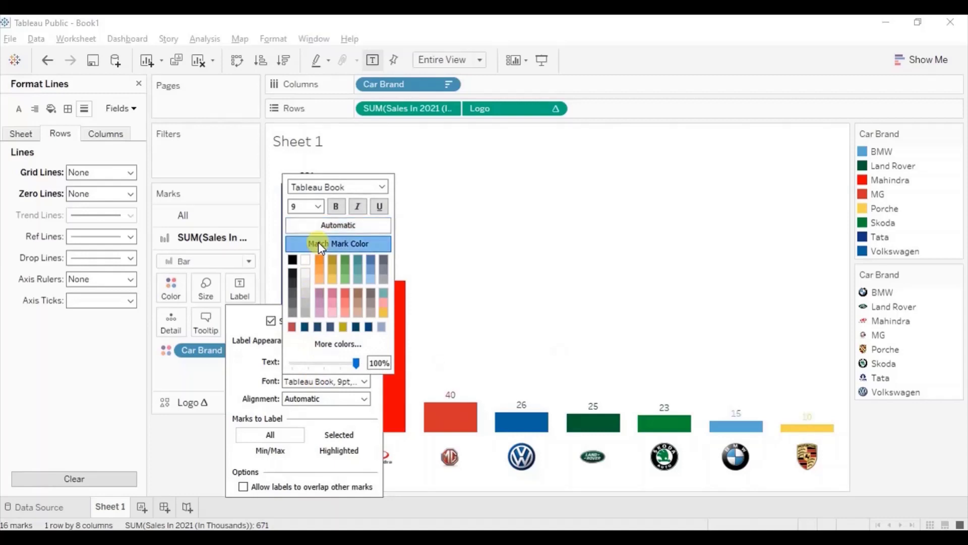
{"action": "left_click", "coordinate": [492, 246]}
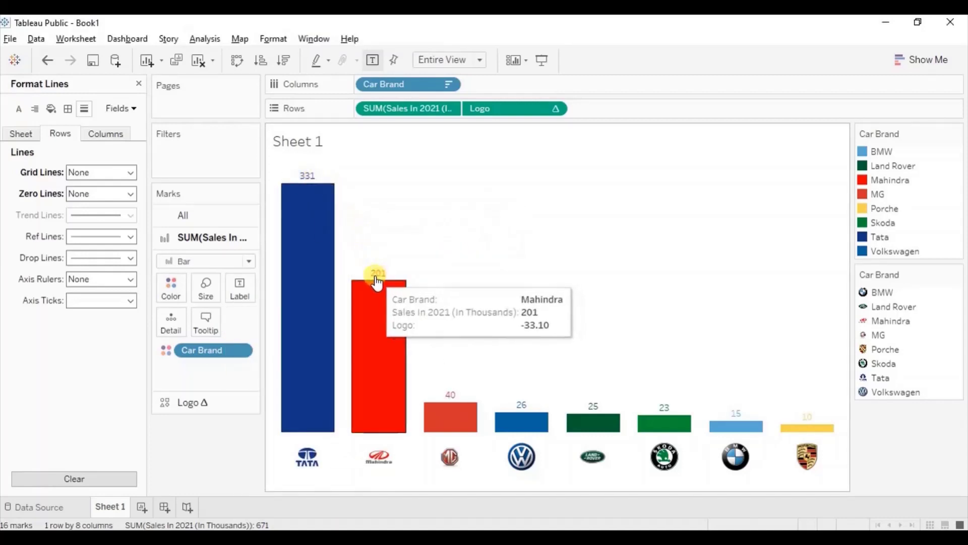
{"action": "mouse_move", "coordinate": [446, 406]}
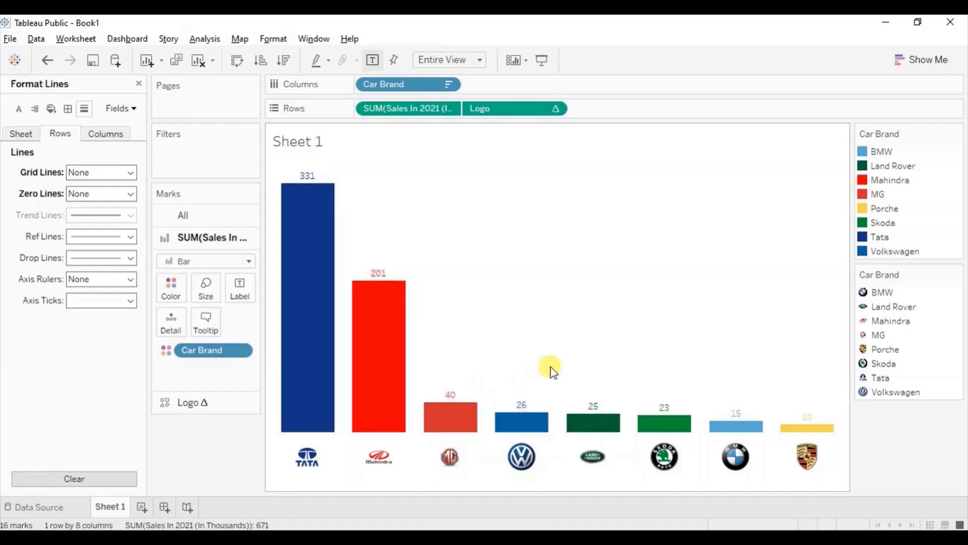
{"action": "mouse_move", "coordinate": [307, 184]}
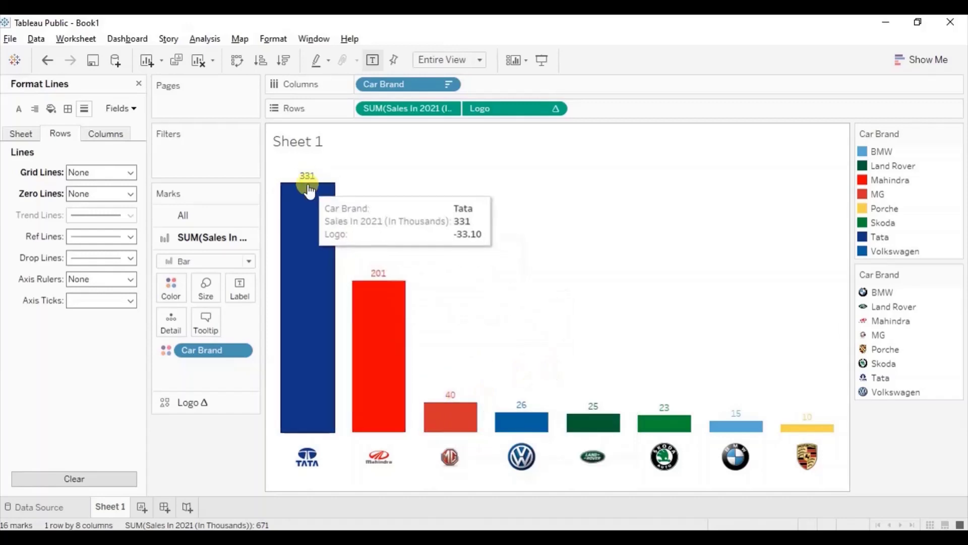
Make the bars' sales labels bold and set their font size to 11.
{"action": "left_click", "coordinate": [242, 291]}
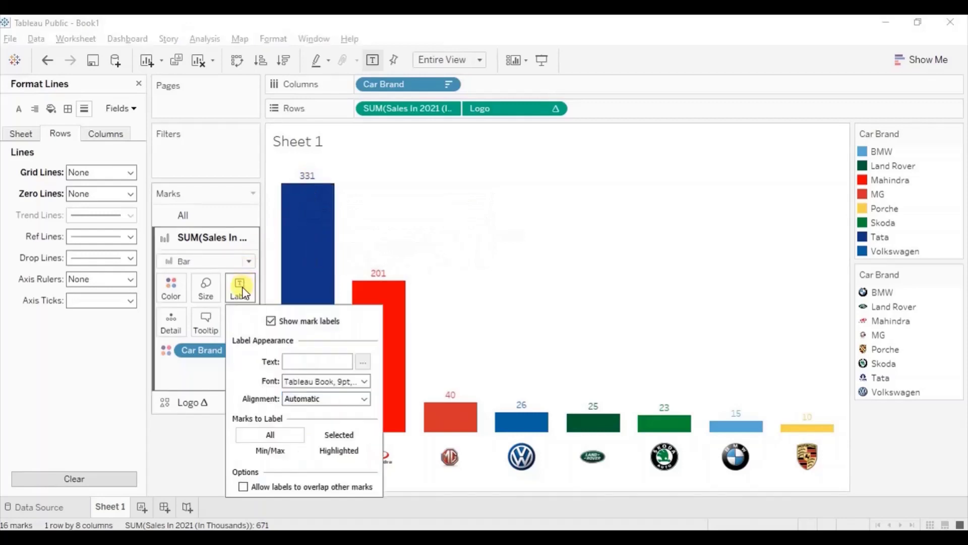
{"action": "left_click", "coordinate": [297, 385]}
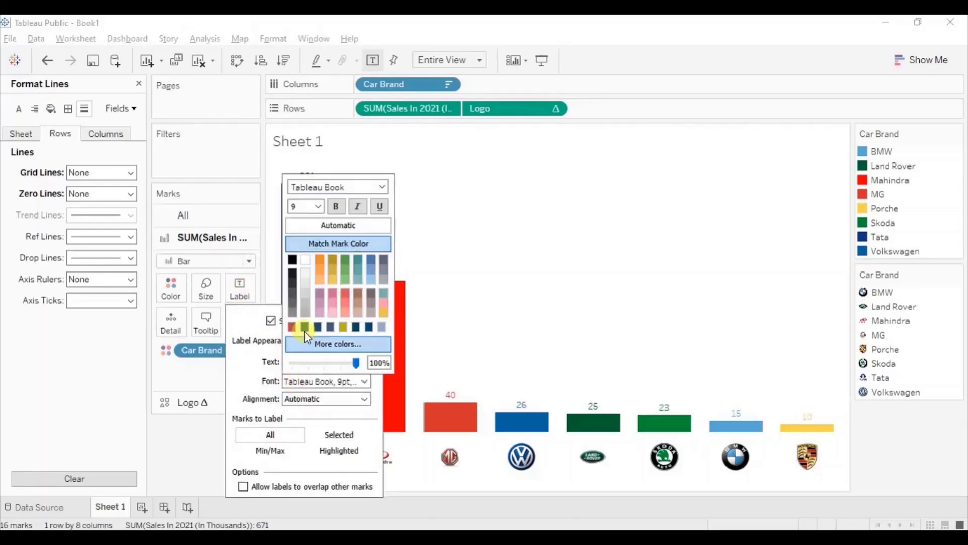
{"action": "left_click", "coordinate": [320, 204]}
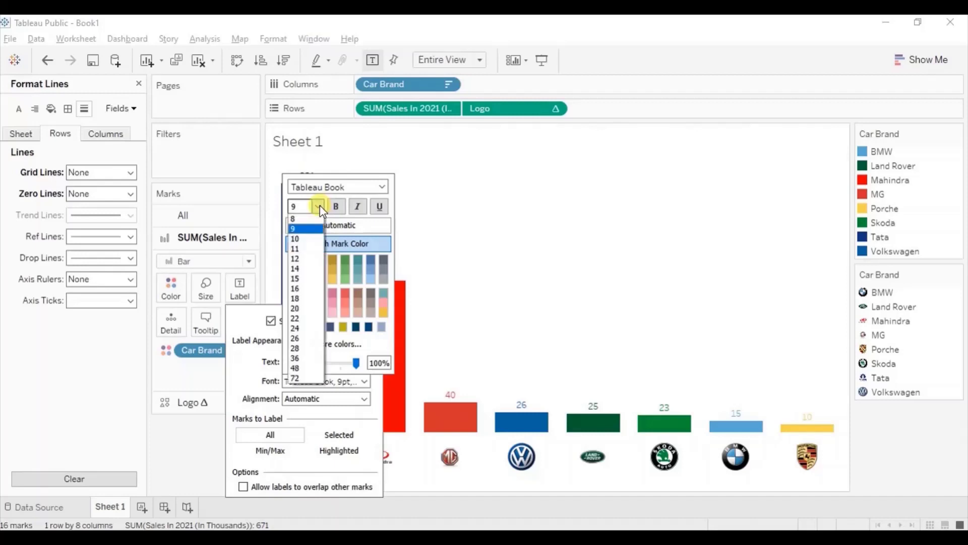
{"action": "left_click", "coordinate": [307, 238]}
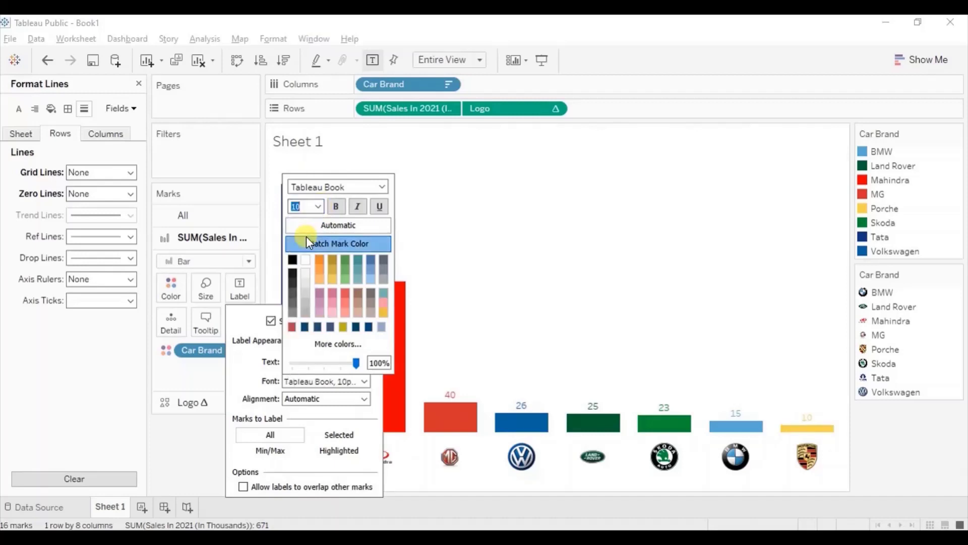
{"action": "left_click", "coordinate": [333, 208]}
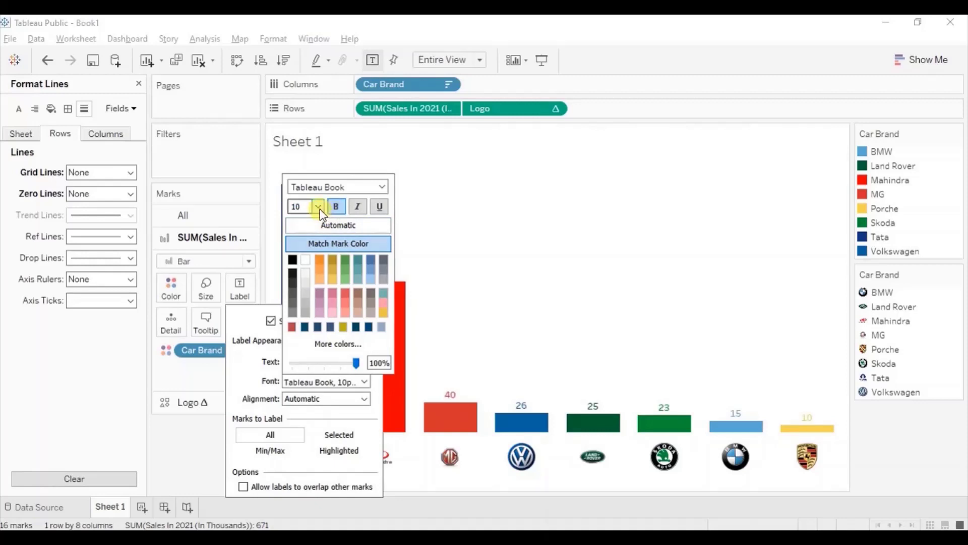
{"action": "left_click", "coordinate": [319, 207]}
{"action": "left_click", "coordinate": [304, 249]}
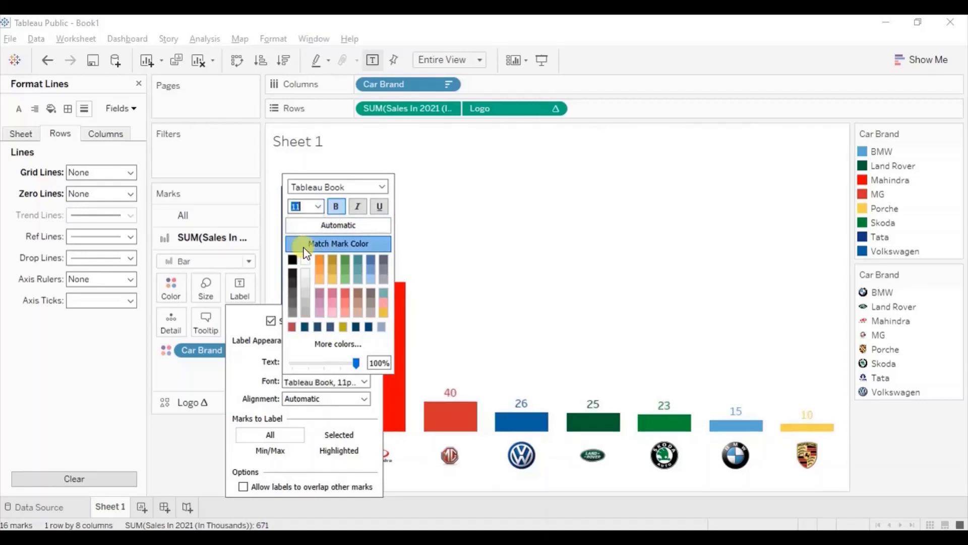
{"action": "left_click", "coordinate": [470, 232]}
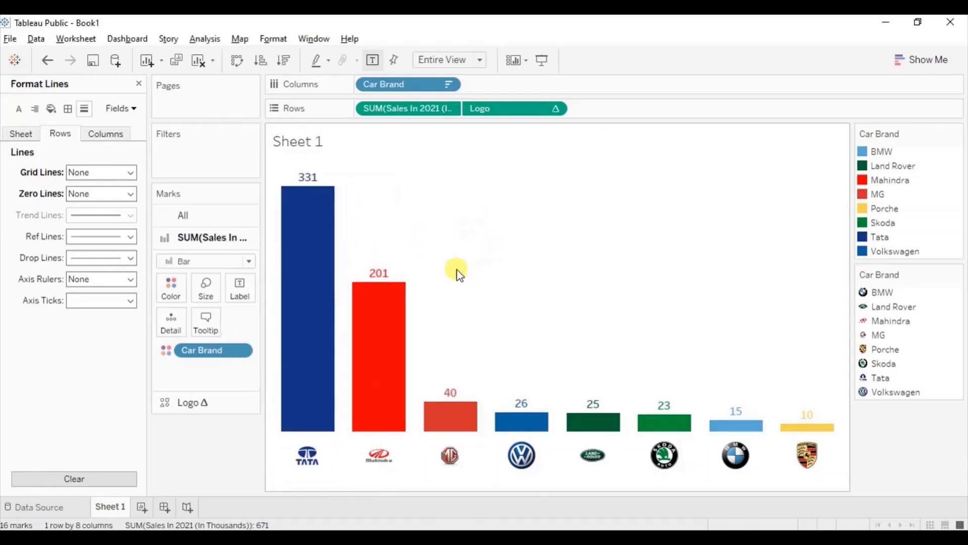
{"action": "mouse_move", "coordinate": [353, 303]}
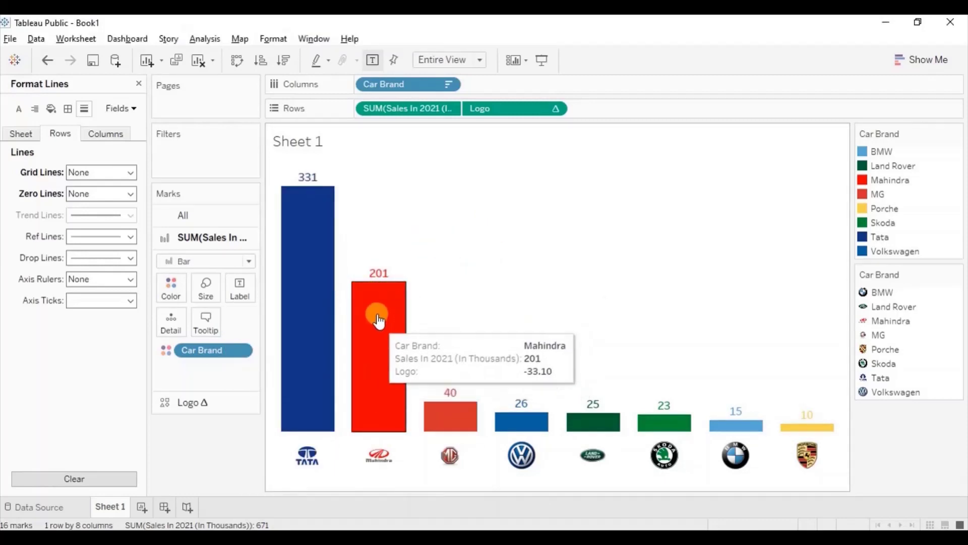
Add a black border around the sales bars.
{"action": "left_click", "coordinate": [169, 291]}
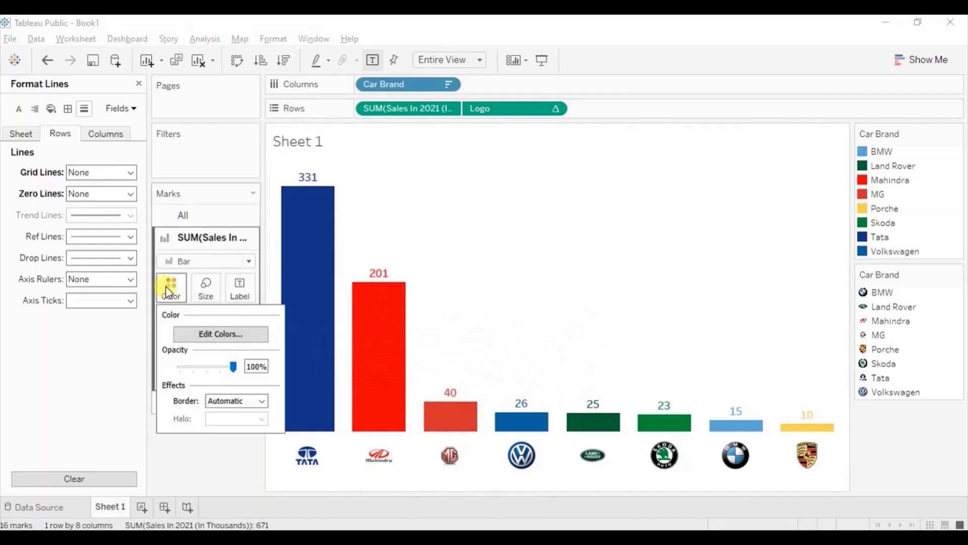
{"action": "left_click", "coordinate": [226, 403]}
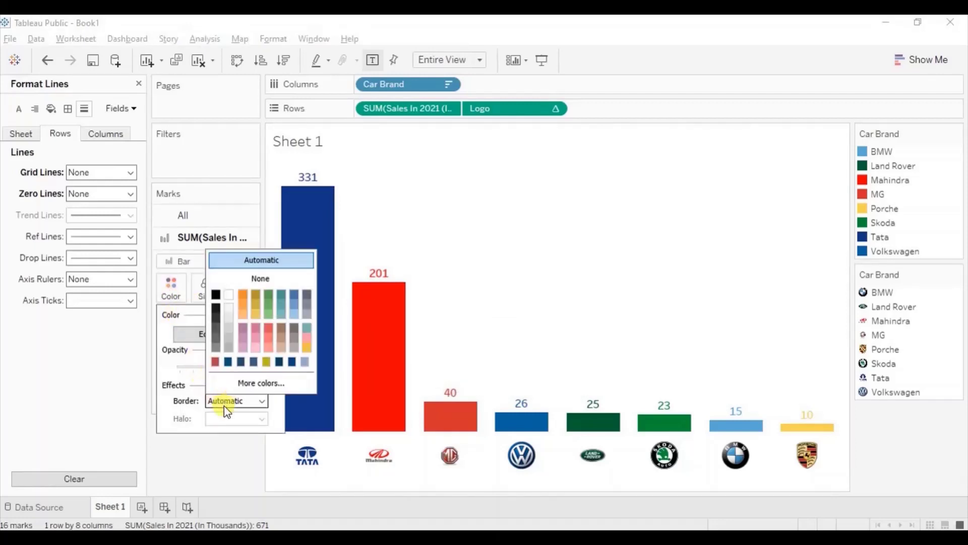
{"action": "left_click", "coordinate": [216, 294]}
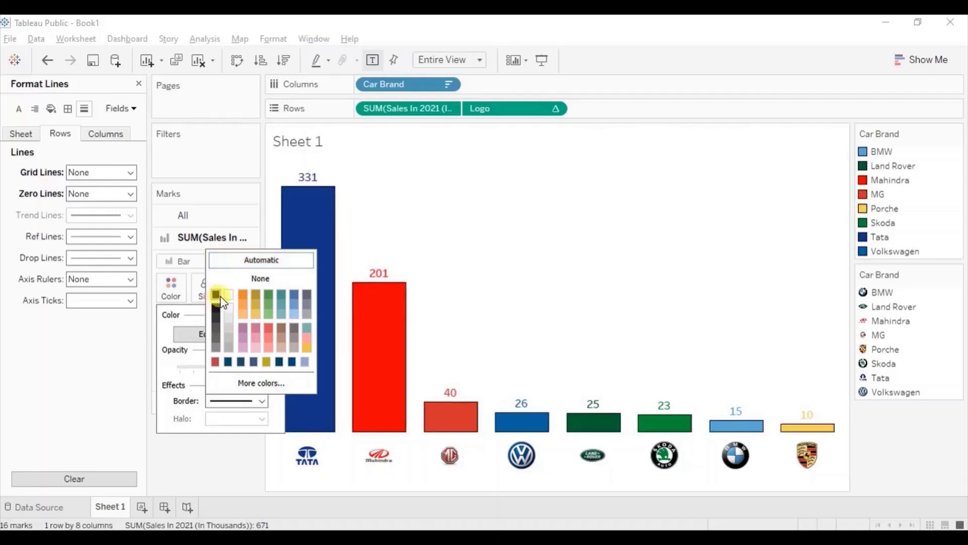
{"action": "left_click", "coordinate": [522, 295]}
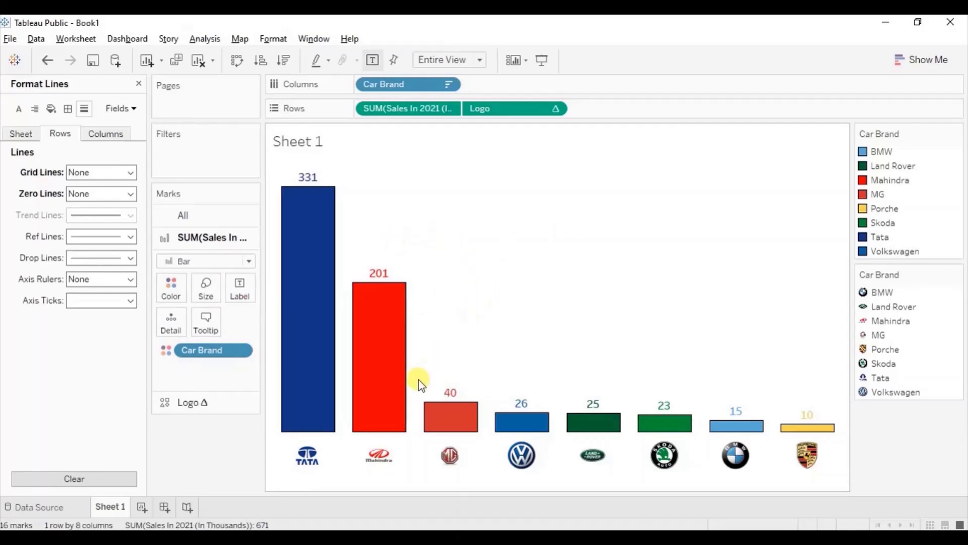
{"action": "mouse_move", "coordinate": [335, 427]}
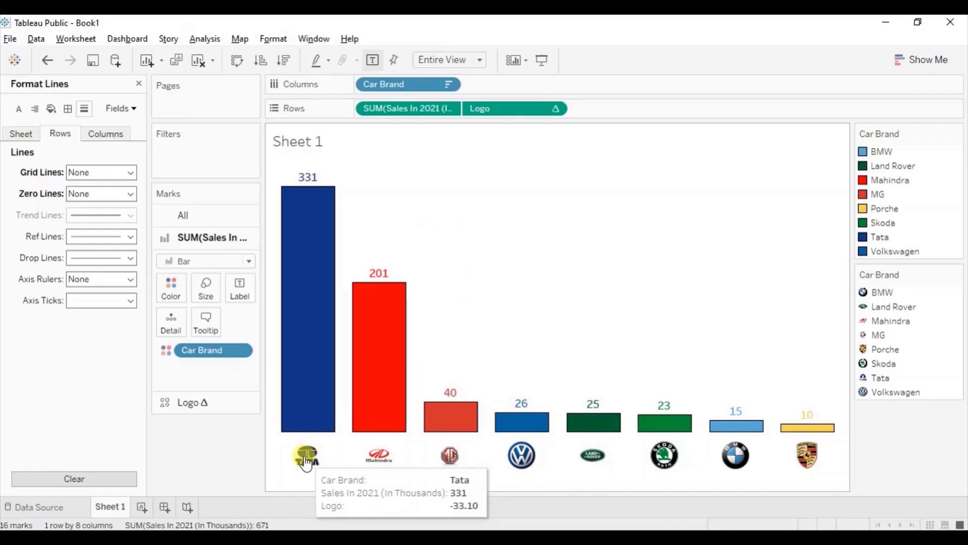
Close the line formatting settings and duplicate the Logo calculated field.
{"action": "mouse_move", "coordinate": [388, 459]}
{"action": "mouse_move", "coordinate": [444, 466]}
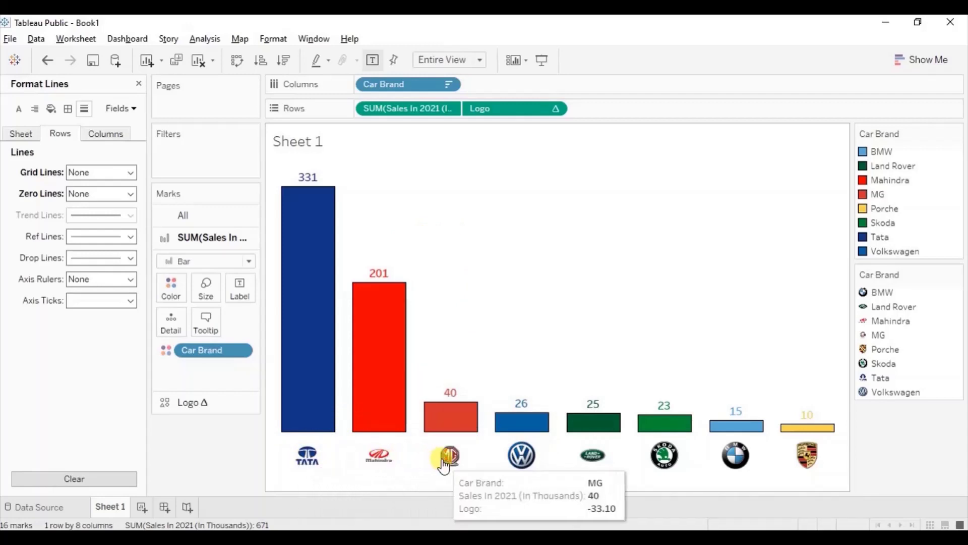
{"action": "mouse_move", "coordinate": [325, 470]}
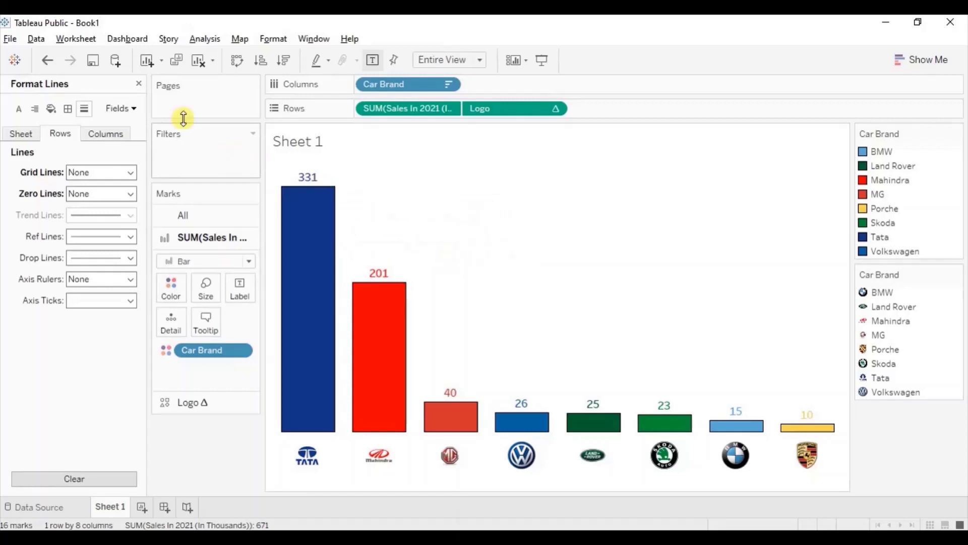
{"action": "left_click", "coordinate": [139, 86]}
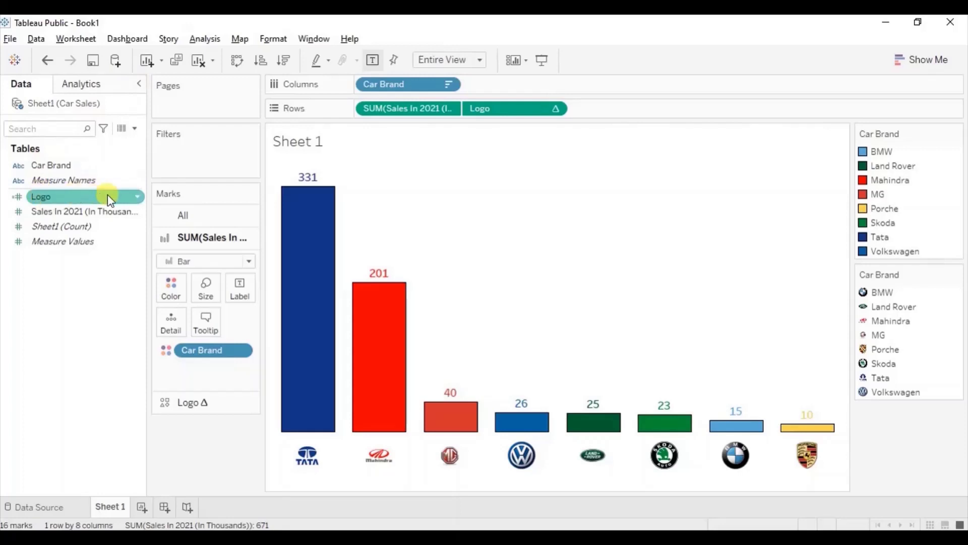
{"action": "left_click", "coordinate": [137, 198]}
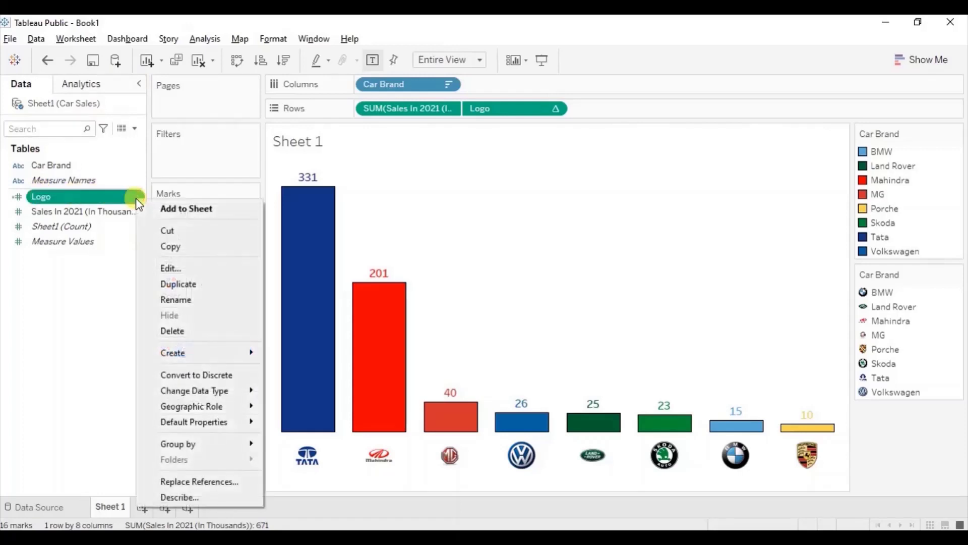
{"action": "left_click", "coordinate": [180, 281]}
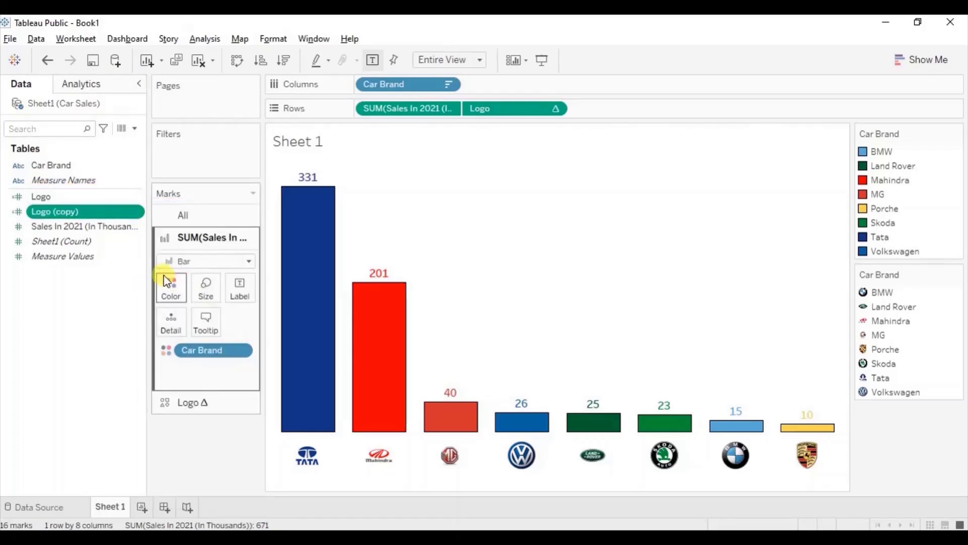
Open the Logo (copy) calculation for editing and remove the minus sign in front of WINDOW_MAX.
{"action": "left_click", "coordinate": [138, 212]}
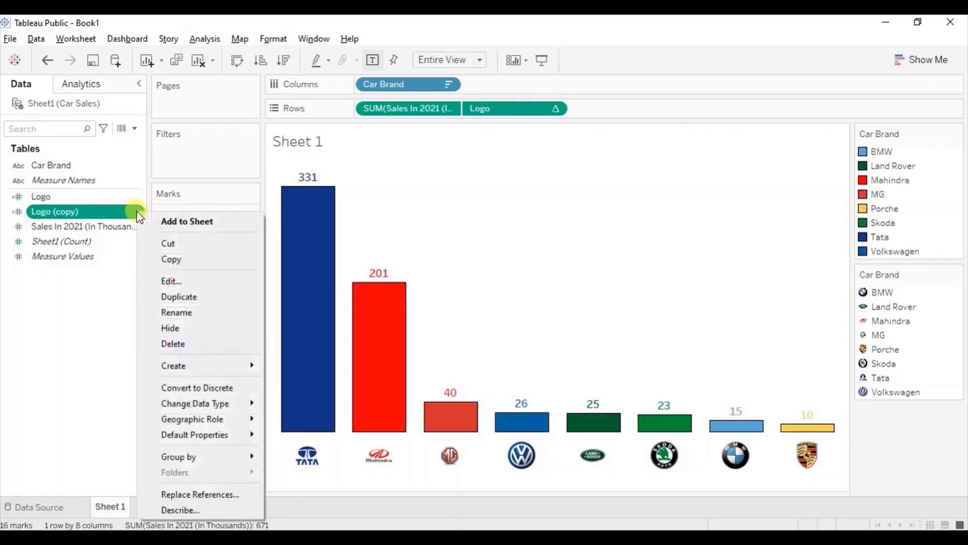
{"action": "left_click", "coordinate": [212, 281]}
{"action": "key", "text": "BackSpace"}
{"action": "type", "text": "1"}
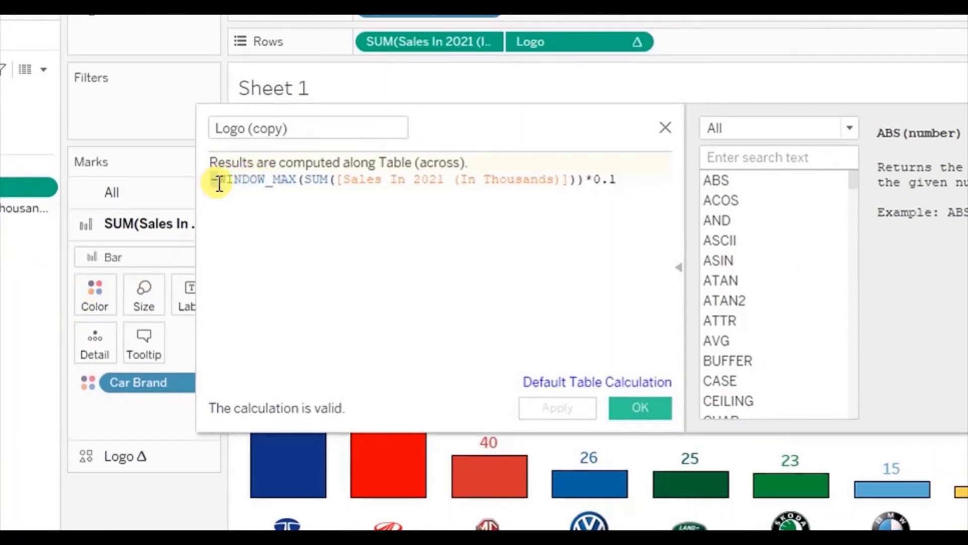
{"action": "left_click", "coordinate": [220, 184]}
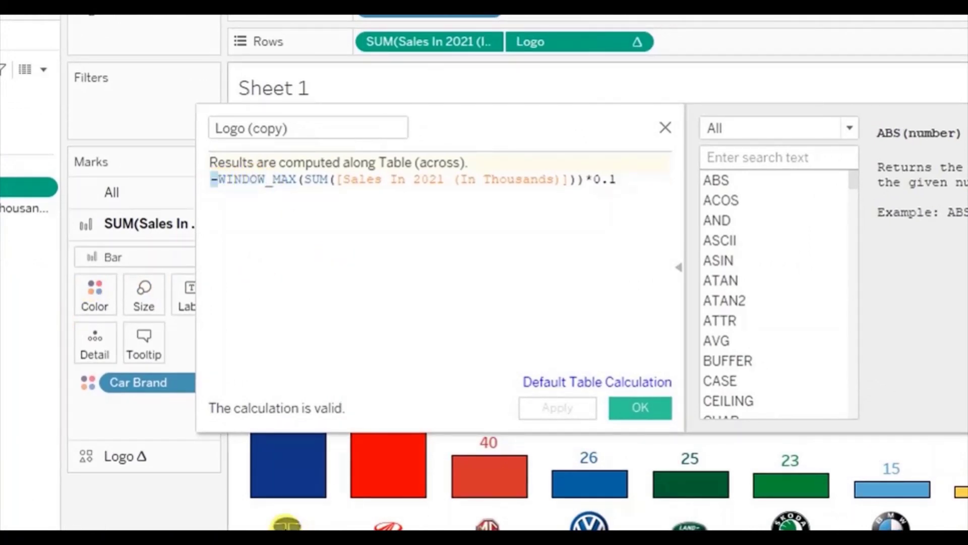
{"action": "mouse_move", "coordinate": [276, 504]}
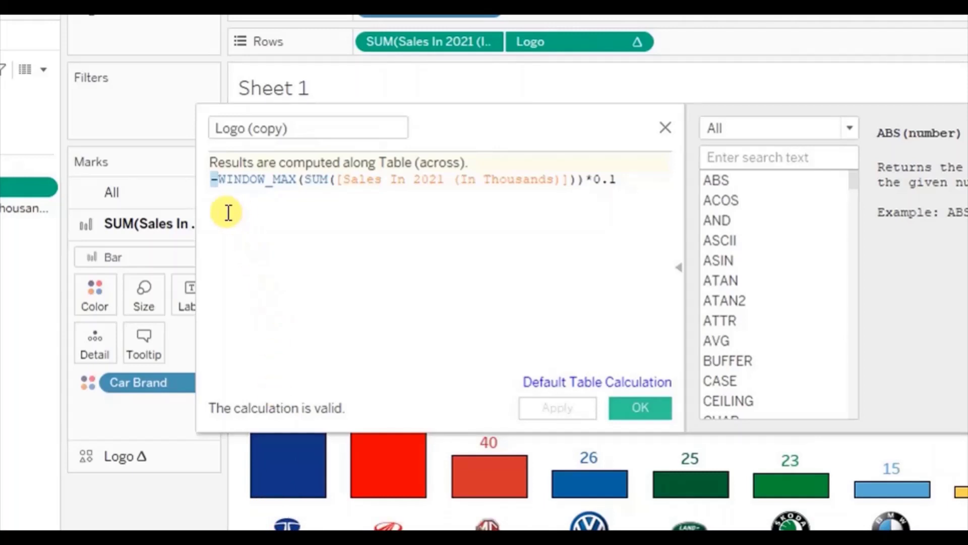
{"action": "key", "text": "BackSpace"}
{"action": "left_click", "coordinate": [214, 177]}
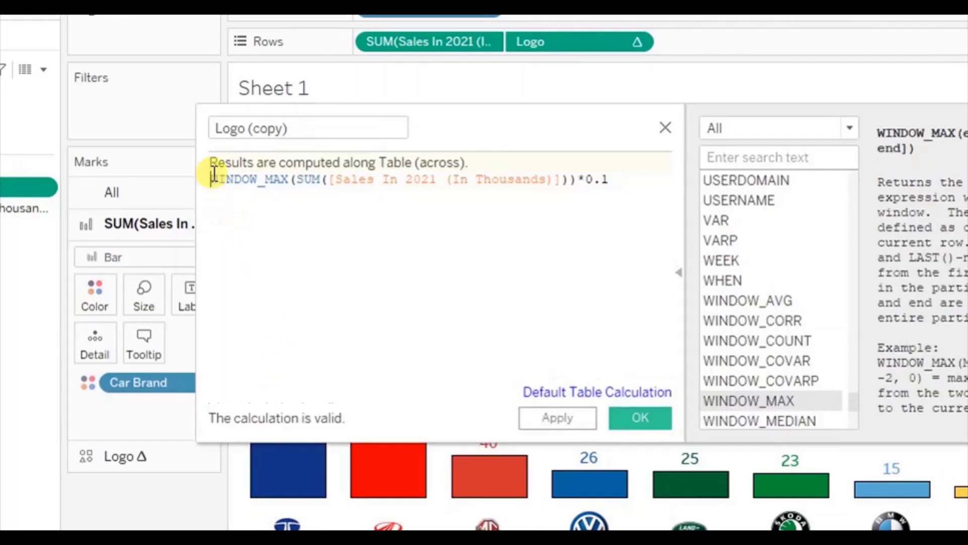
Add sum([Sales In 2021 (In Thousands)]) + on a line before the WINDOW_MAX term and save the Logo (copy) calculation.
{"action": "type", "text": "sum("}
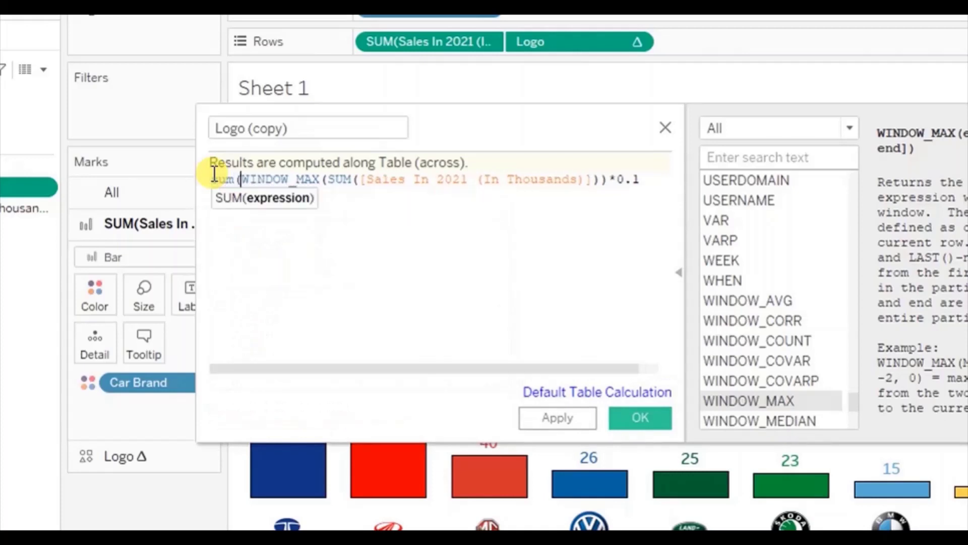
{"action": "type", "text": "sal"}
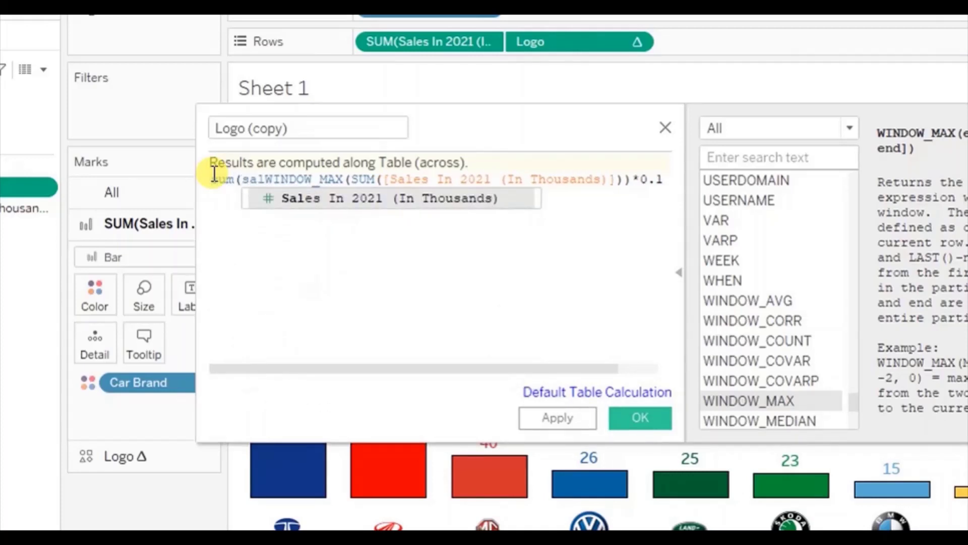
{"action": "type", "text": ")"}
{"action": "key", "text": "Left"}
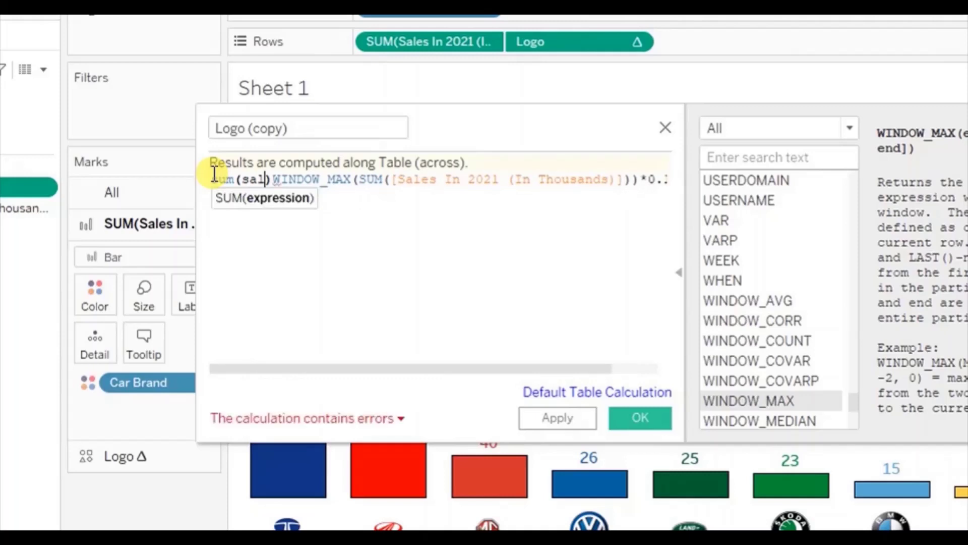
{"action": "key", "text": "BackSpace"}
{"action": "key", "text": "Return"}
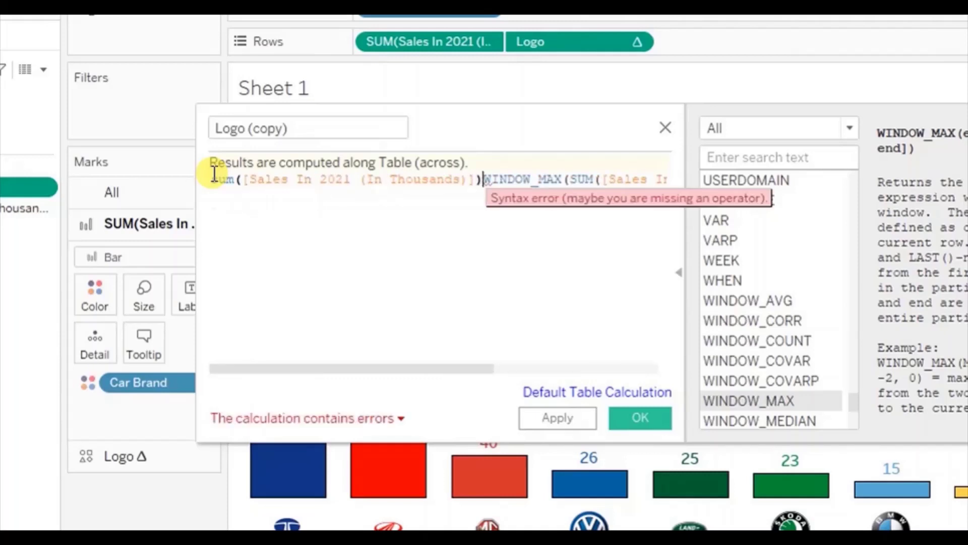
{"action": "type", "text": "+"}
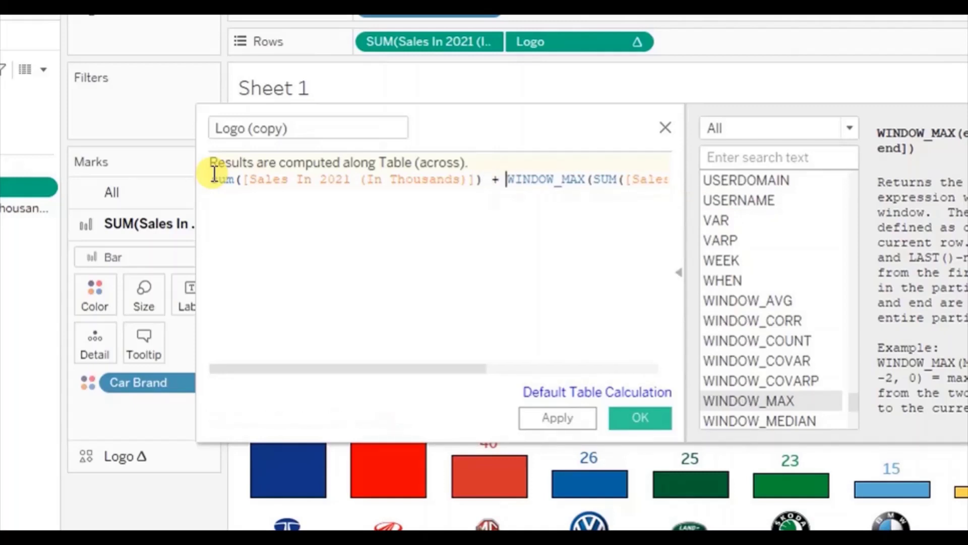
{"action": "left_click", "coordinate": [488, 177]}
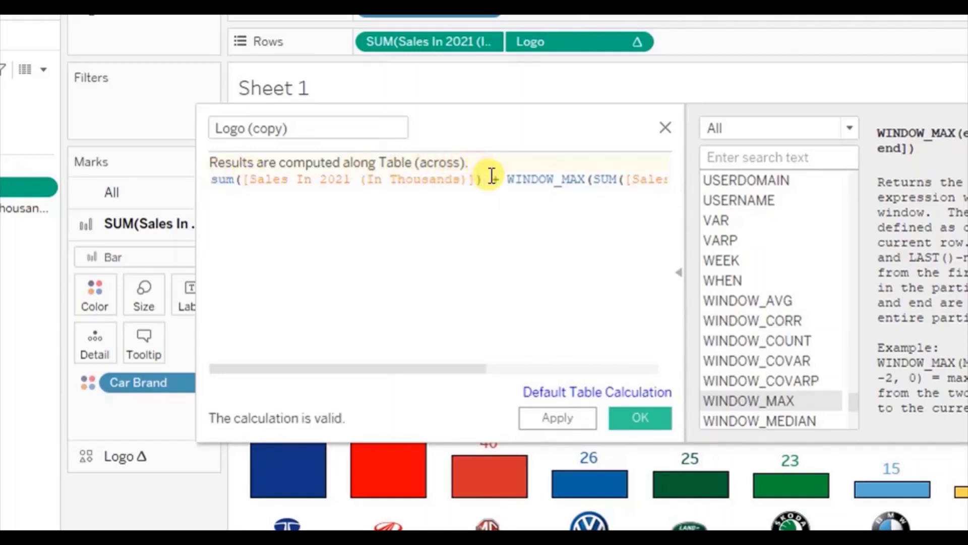
{"action": "left_click", "coordinate": [506, 179]}
{"action": "key", "text": "Return"}
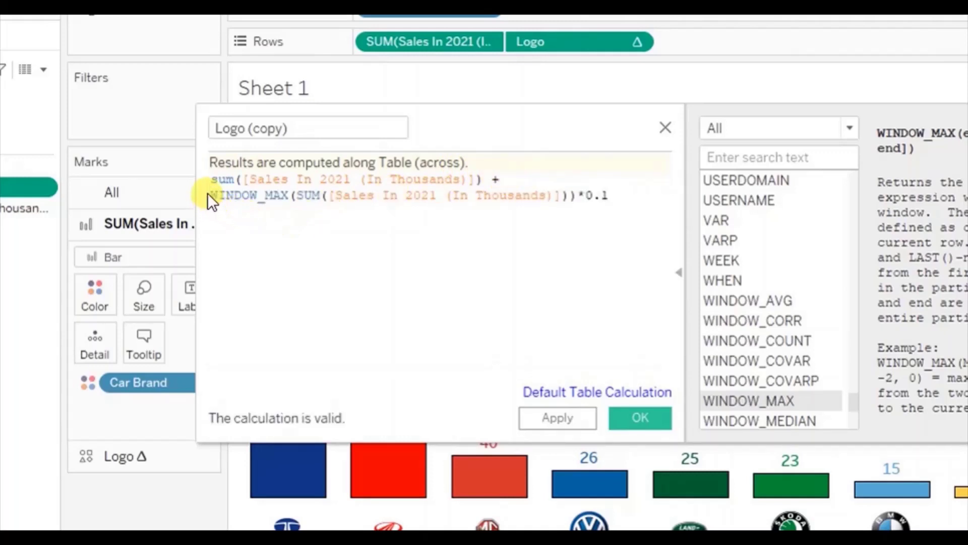
{"action": "left_click_drag", "start_coordinate": [212, 197], "coordinate": [627, 199]}
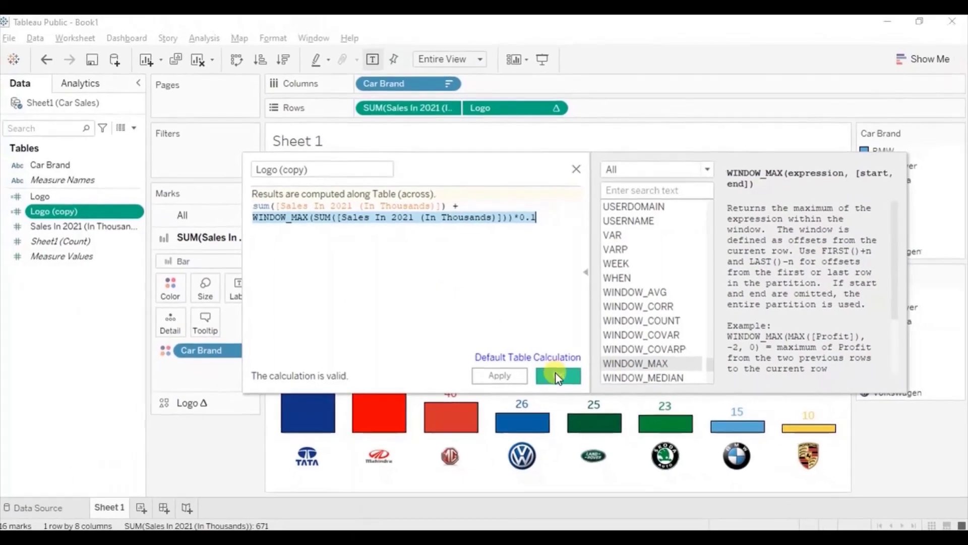
{"action": "left_click", "coordinate": [555, 375]}
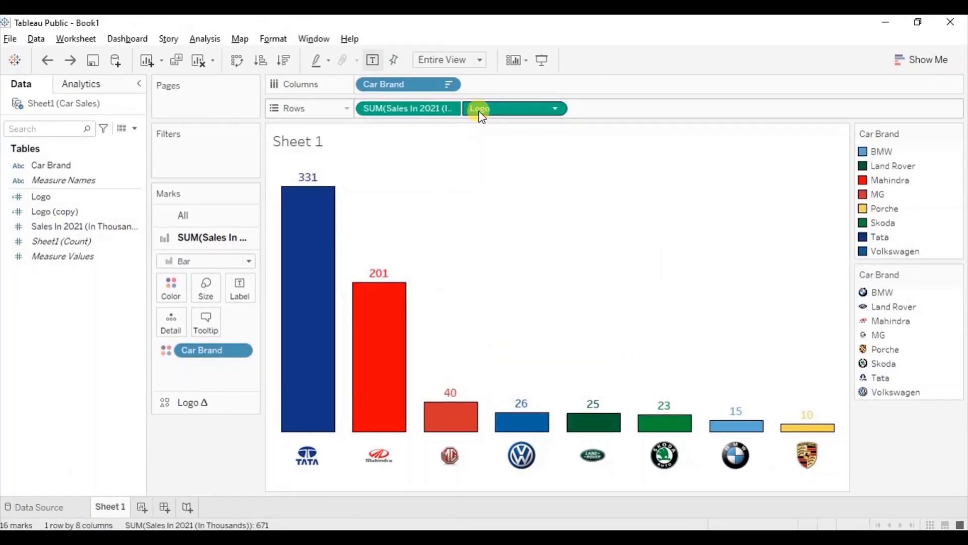
Replace Logo on Rows with Logo (copy) and compute it using Table (across).
{"action": "left_click_drag", "start_coordinate": [67, 211], "coordinate": [509, 105]}
{"action": "left_click", "coordinate": [555, 109]}
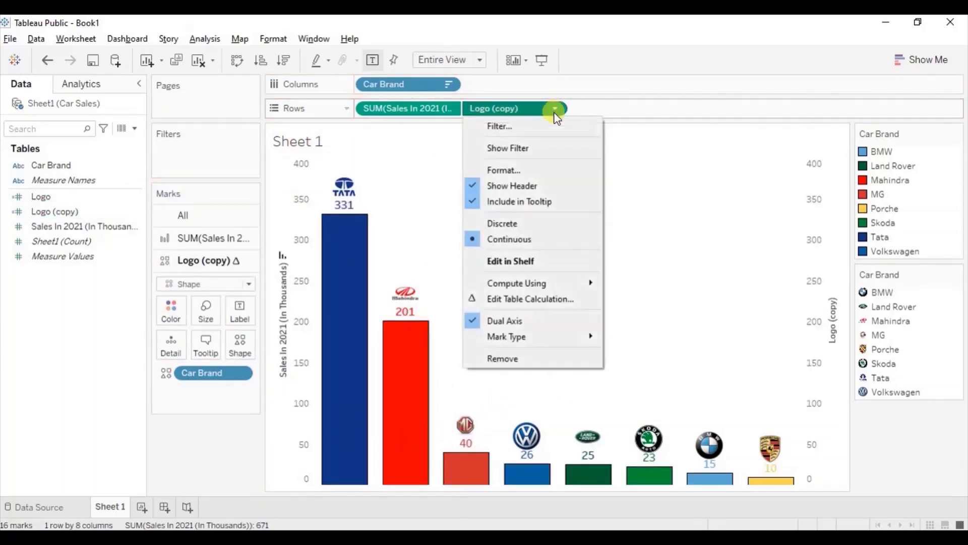
{"action": "mouse_move", "coordinate": [578, 286]}
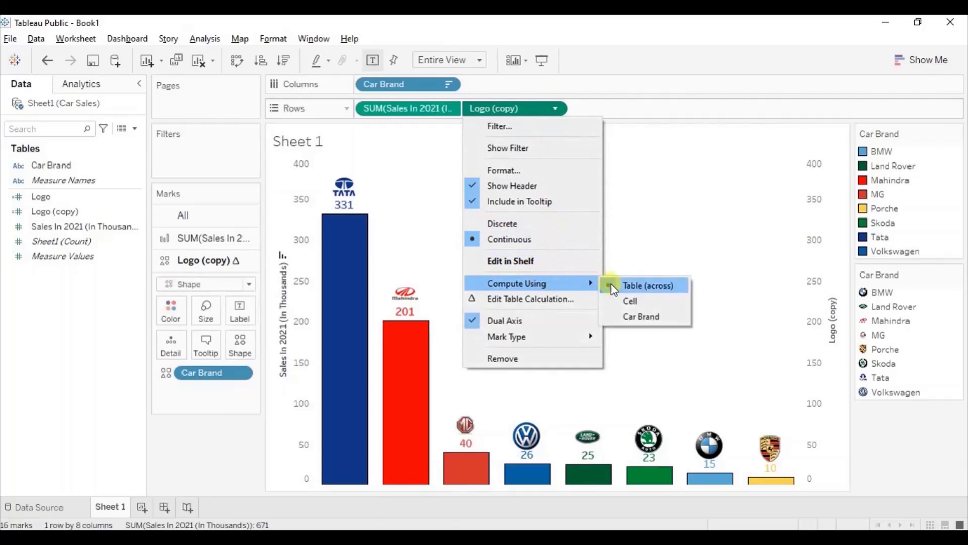
{"action": "left_click", "coordinate": [643, 286]}
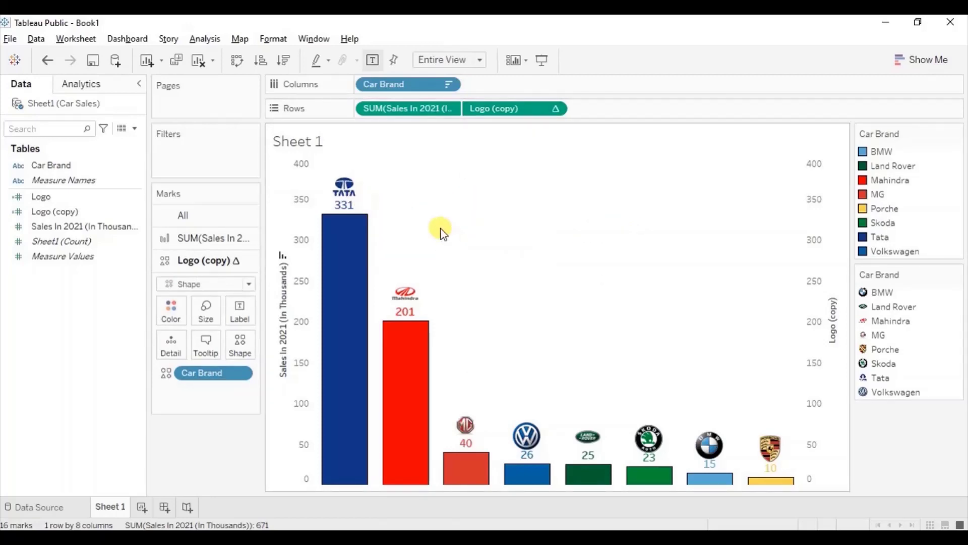
{"action": "mouse_move", "coordinate": [345, 189]}
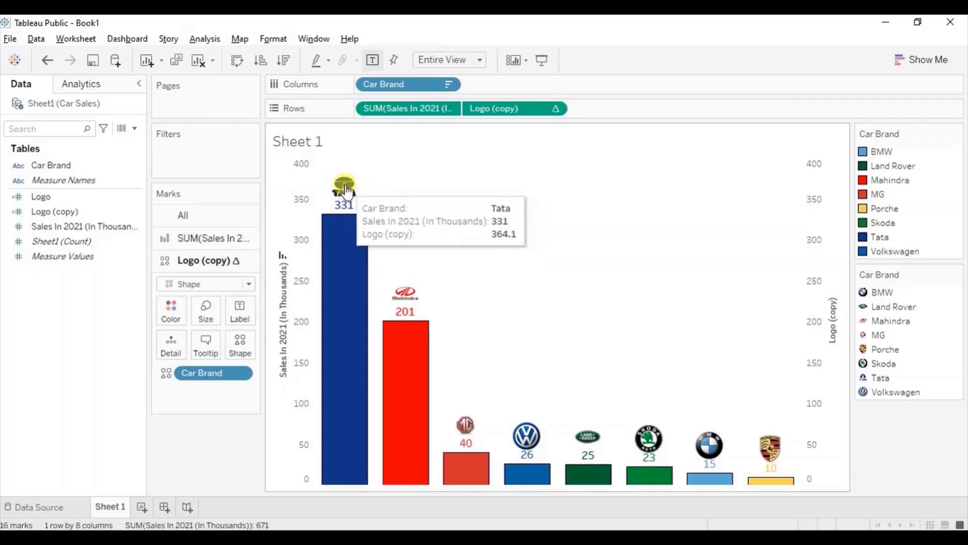
{"action": "mouse_move", "coordinate": [405, 294]}
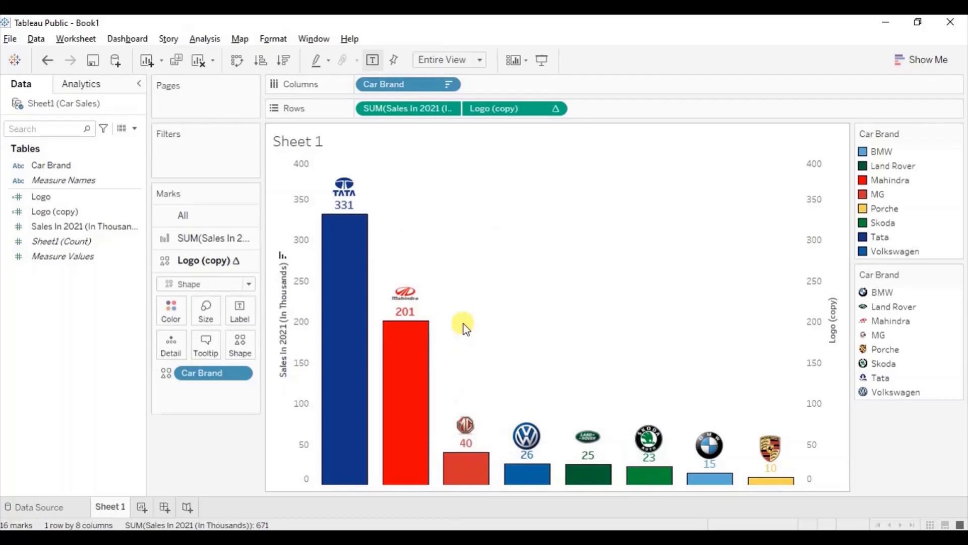
{"action": "mouse_move", "coordinate": [418, 312]}
{"action": "mouse_move", "coordinate": [477, 426]}
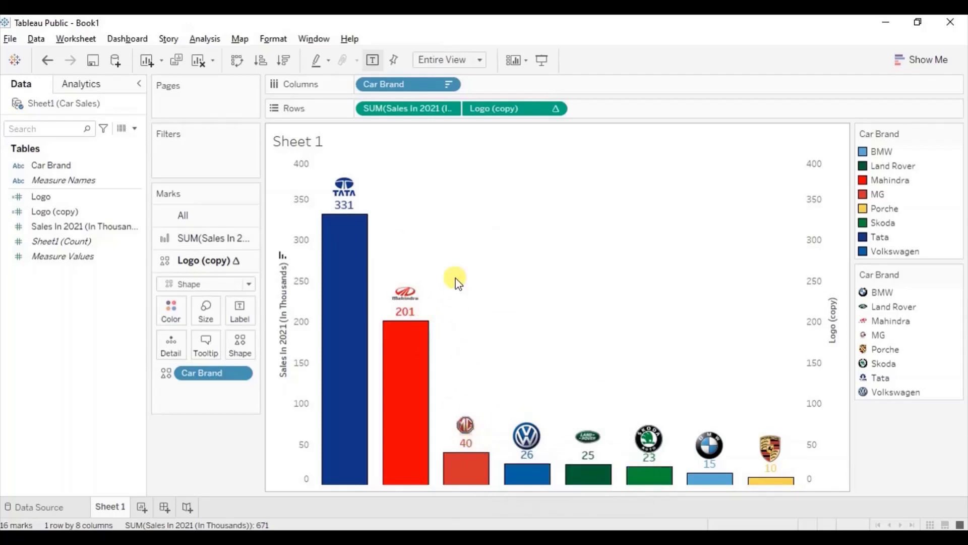
{"action": "mouse_move", "coordinate": [345, 206]}
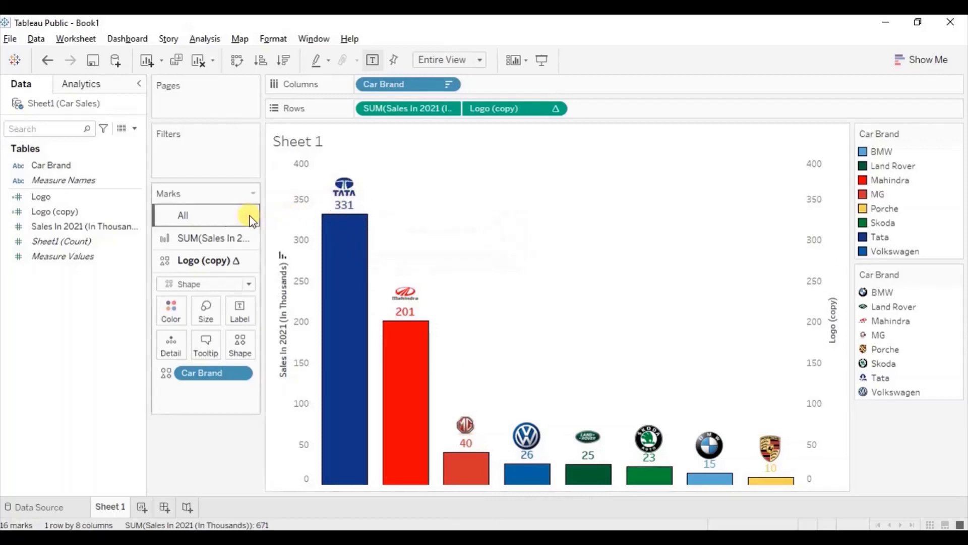
Change the WINDOW_MAX multiplier in the Logo (copy) calculation to 0.2 and save it.
{"action": "left_click", "coordinate": [111, 211]}
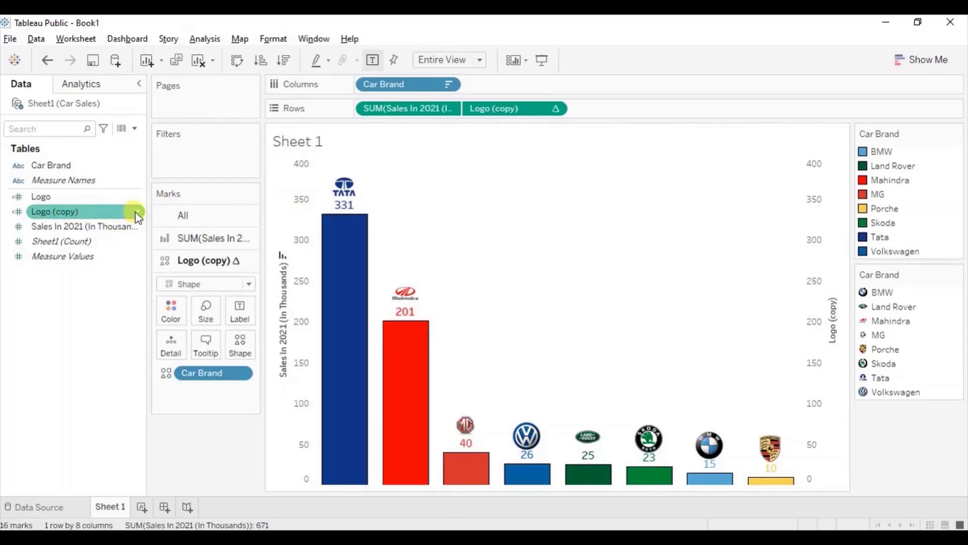
{"action": "right_click", "coordinate": [135, 212]}
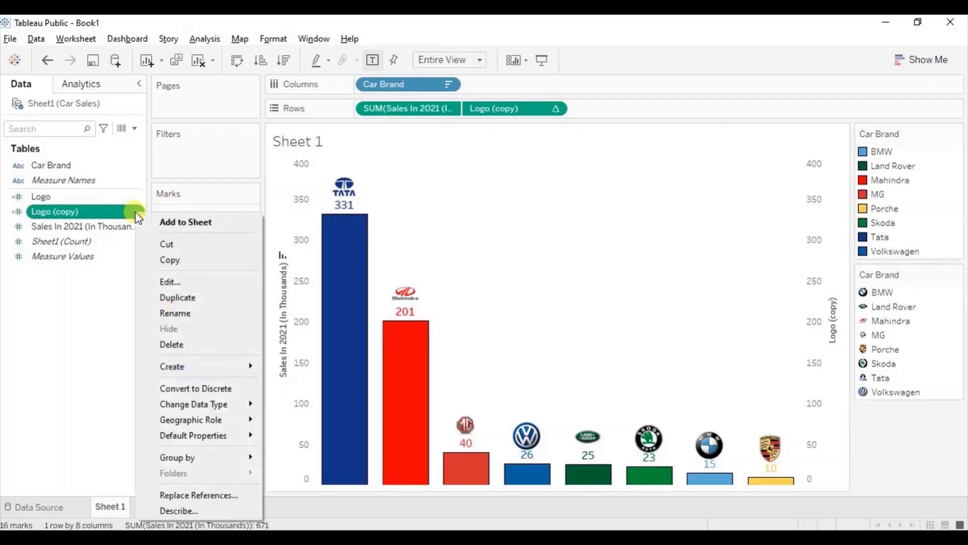
{"action": "left_click", "coordinate": [169, 283]}
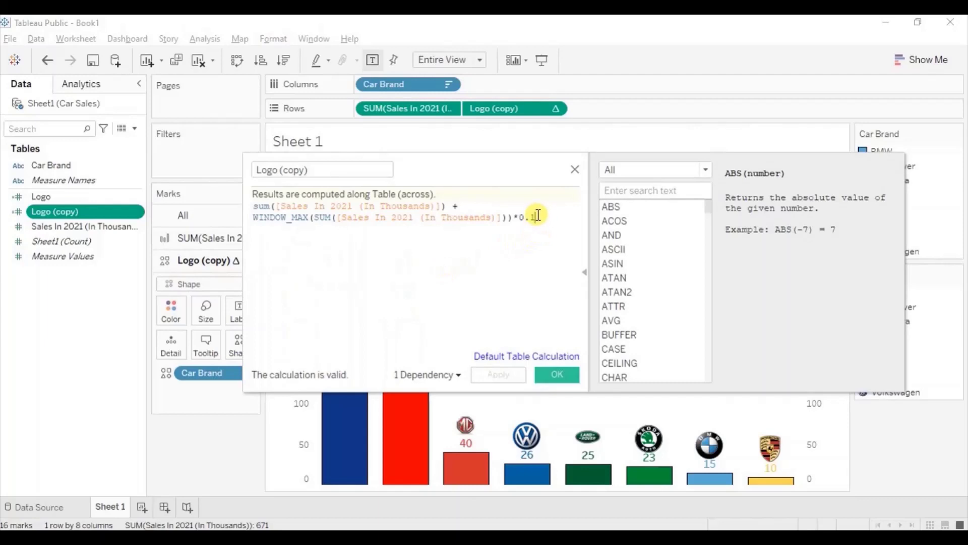
{"action": "key", "text": "BackSpace"}
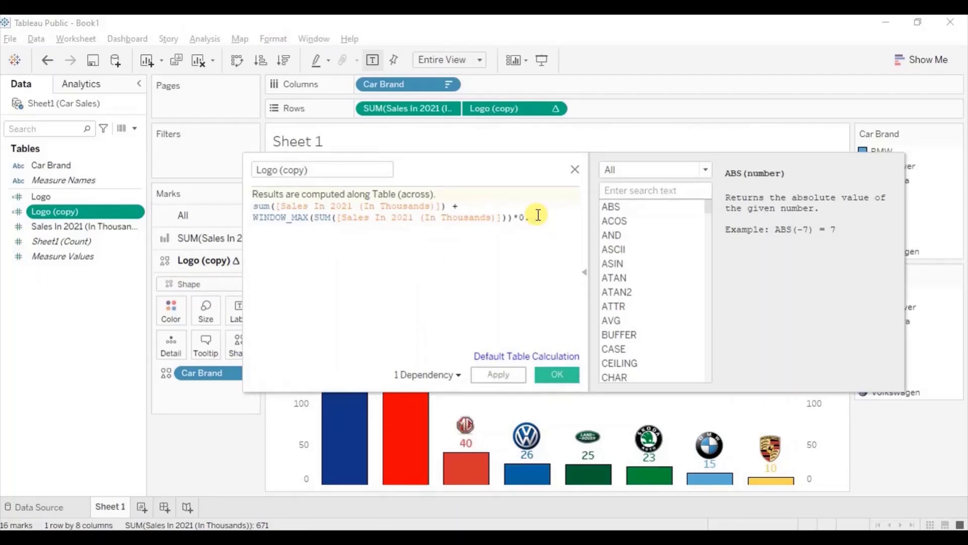
{"action": "type", "text": "2"}
{"action": "left_click", "coordinate": [503, 368]}
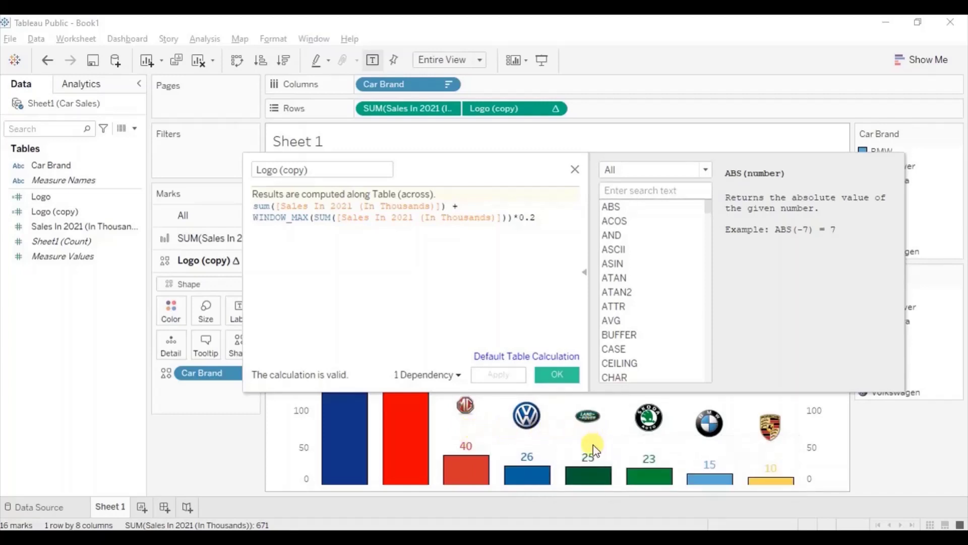
{"action": "mouse_move", "coordinate": [590, 443]}
{"action": "left_click", "coordinate": [556, 375]}
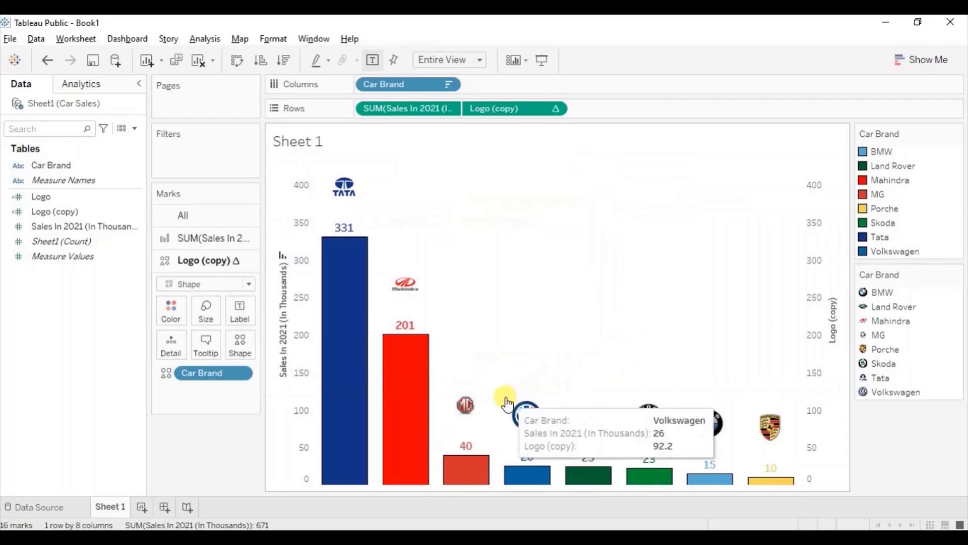
Exclude zero from the automatic range of the Logo (copy) axis, keeping the dual axes synchronized.
{"action": "mouse_move", "coordinate": [699, 480]}
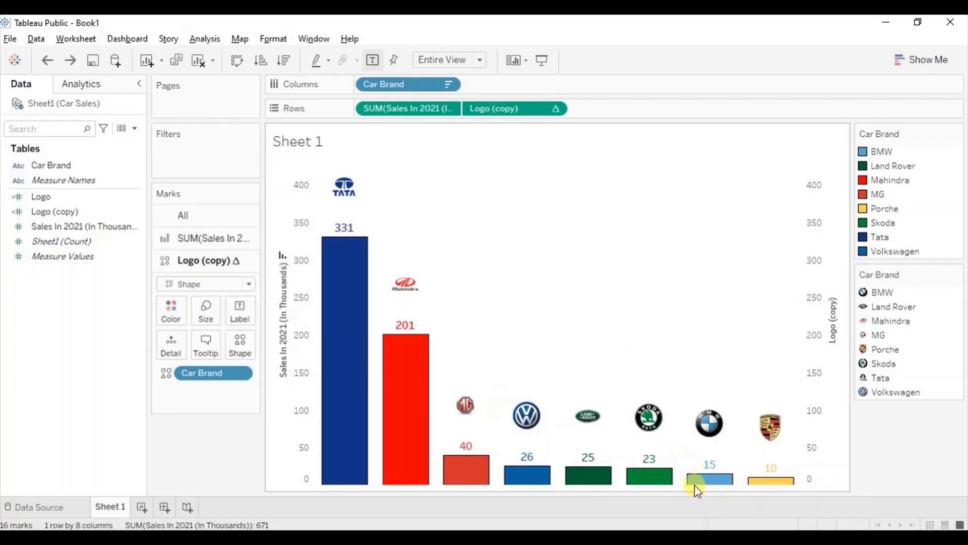
{"action": "mouse_move", "coordinate": [770, 436]}
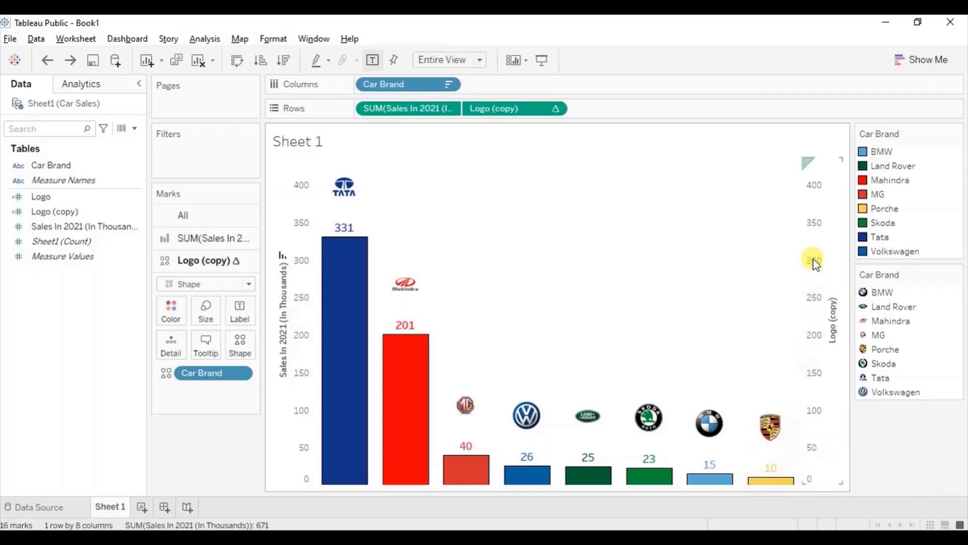
{"action": "right_click", "coordinate": [813, 236]}
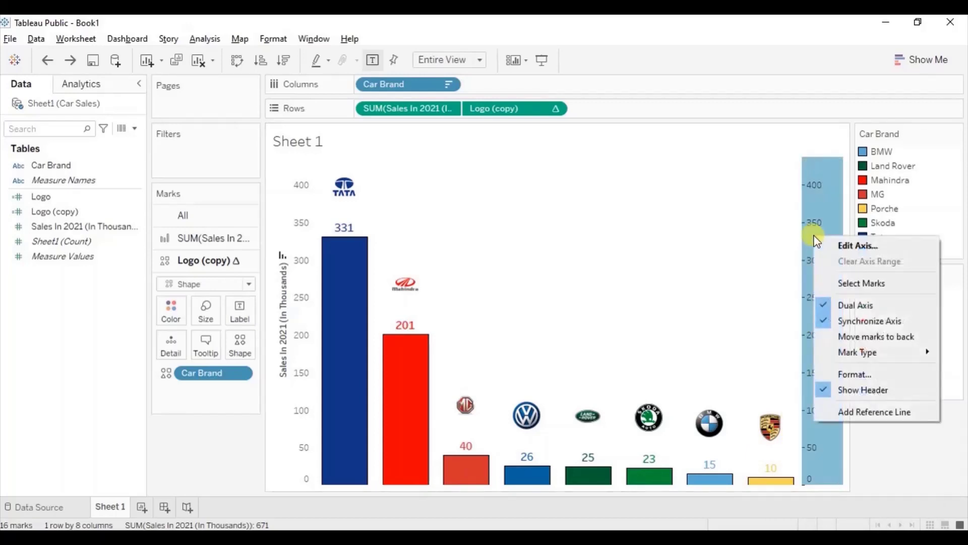
{"action": "left_click", "coordinate": [829, 246]}
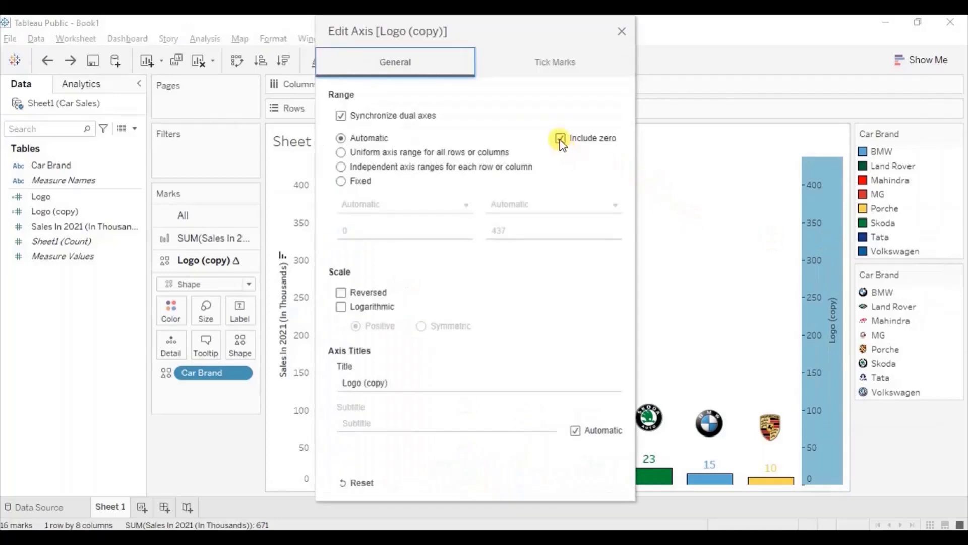
{"action": "left_click", "coordinate": [561, 140]}
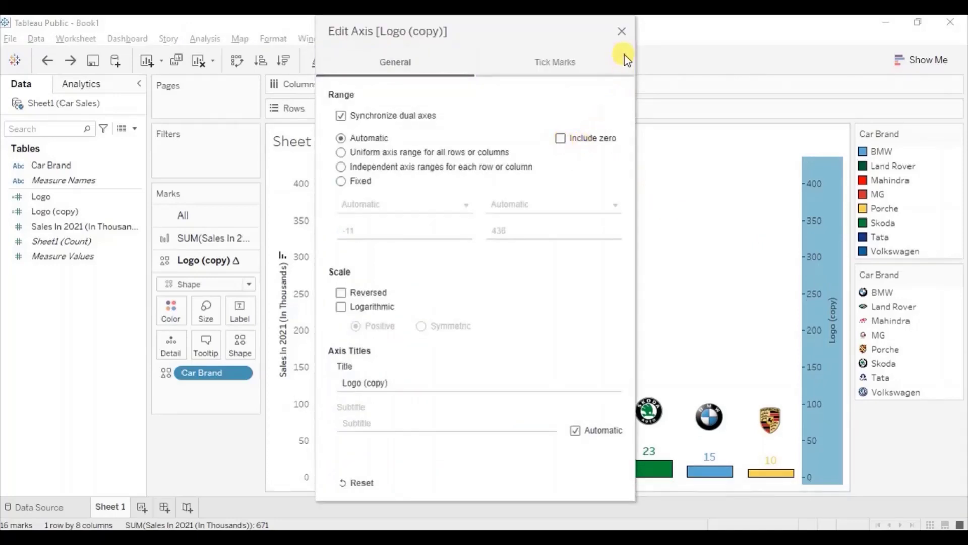
{"action": "left_click", "coordinate": [622, 31]}
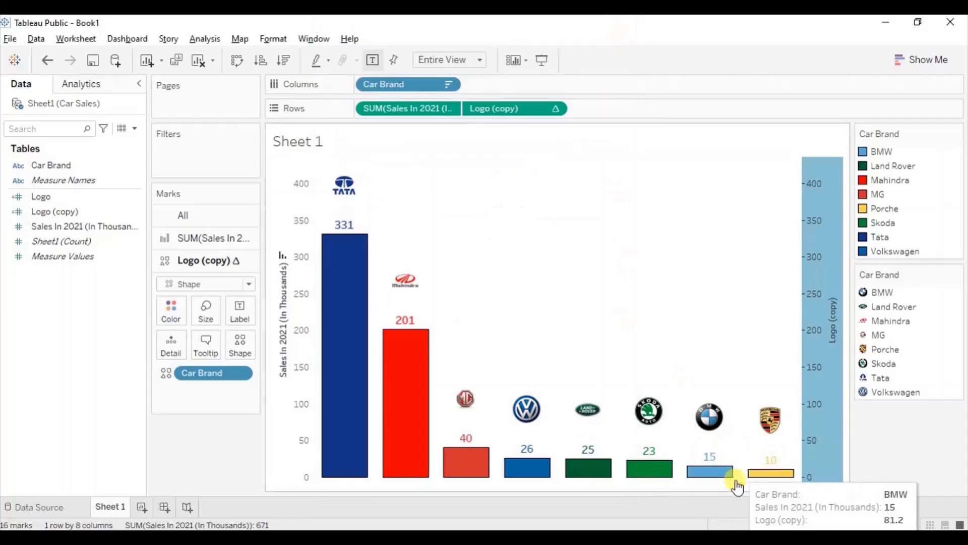
Hide the headers of the Logo (copy) and Sales In 2021 (In Thousands) axes.
{"action": "mouse_move", "coordinate": [762, 484]}
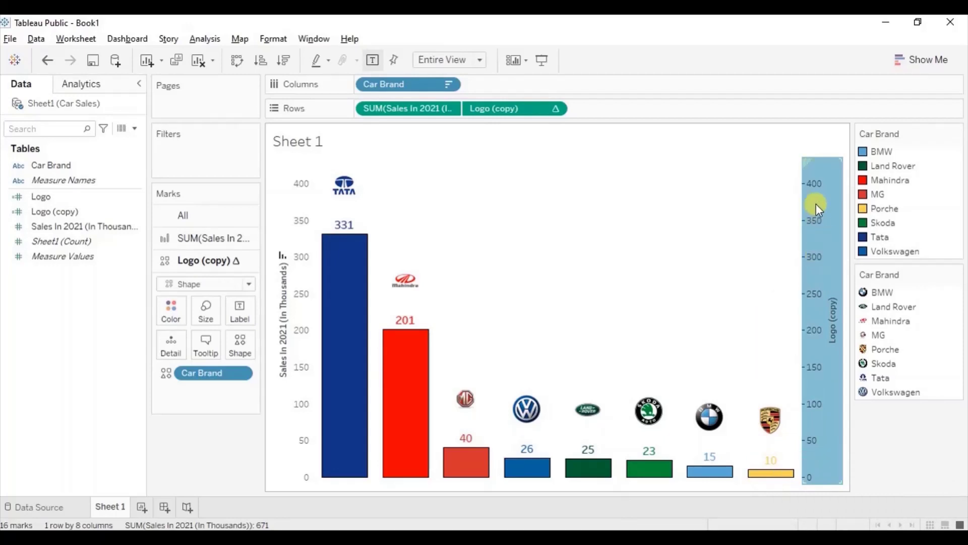
{"action": "right_click", "coordinate": [814, 220]}
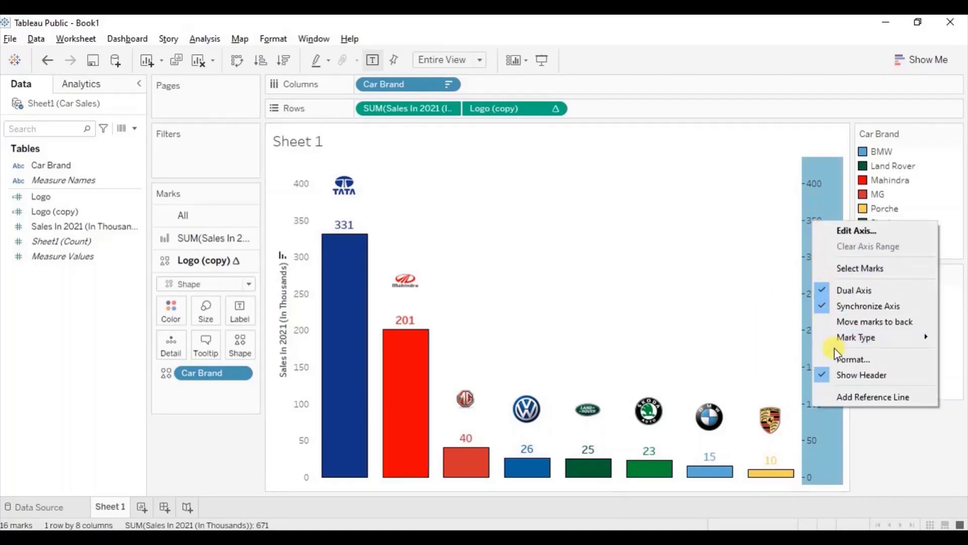
{"action": "left_click", "coordinate": [845, 379]}
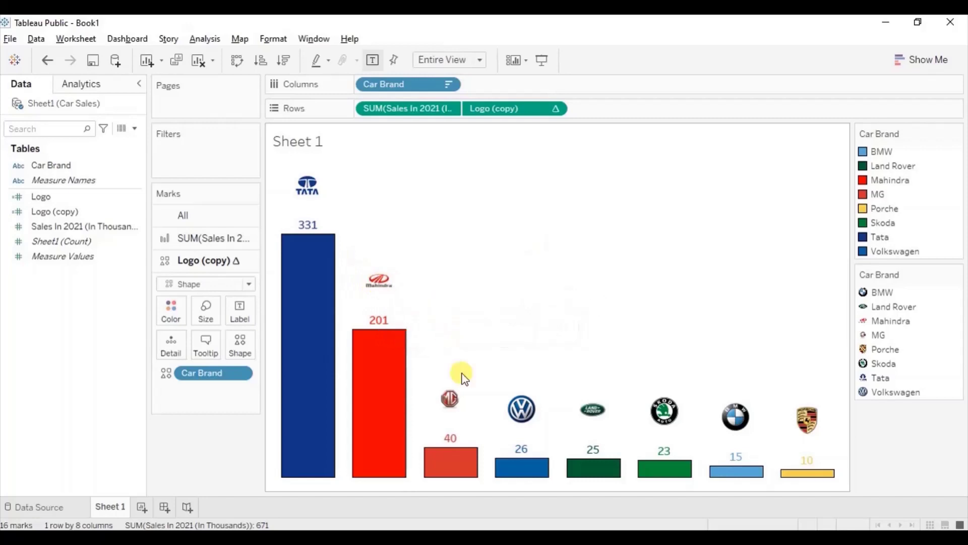
{"action": "mouse_move", "coordinate": [448, 404]}
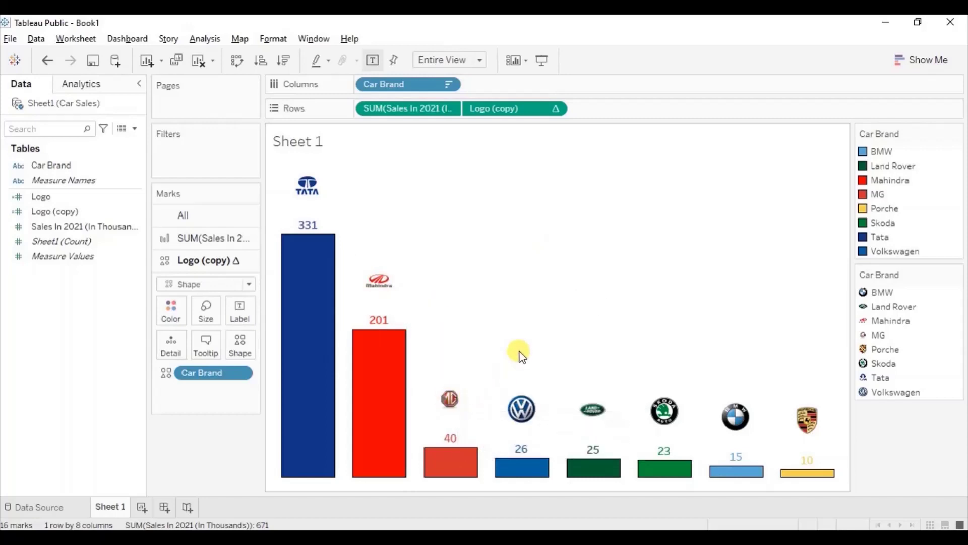